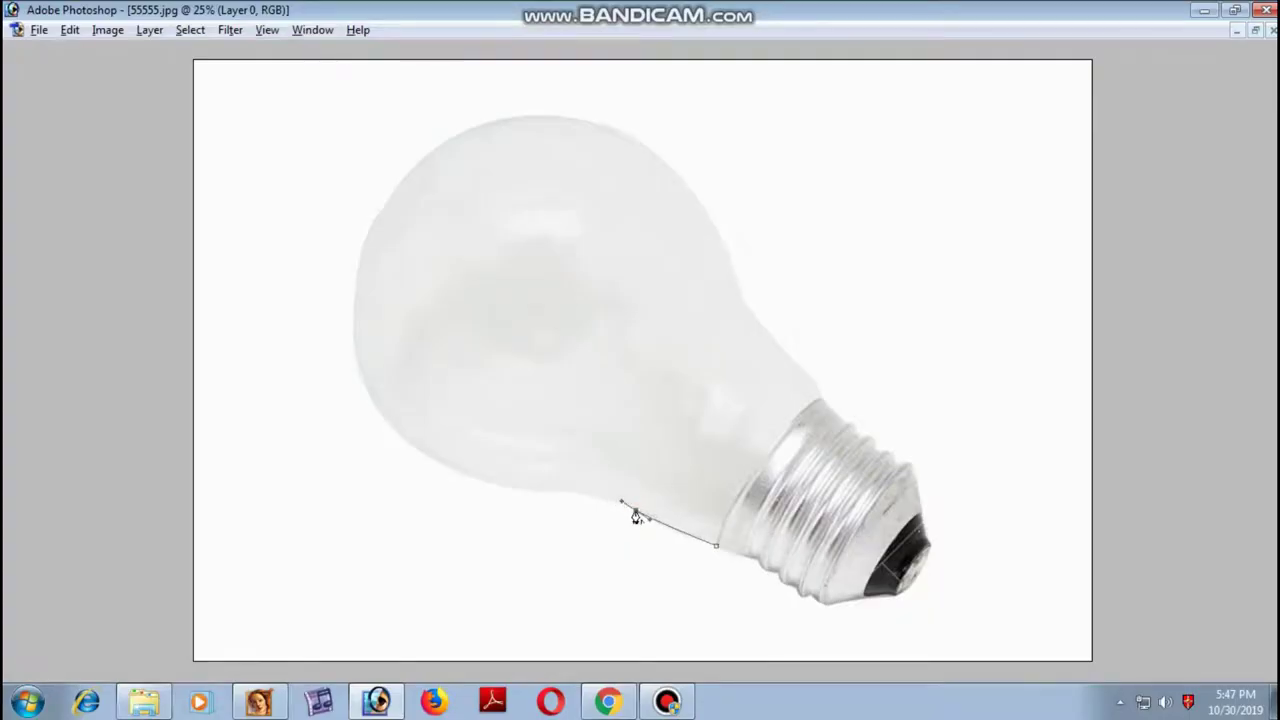
Trace the bulb's glass outline with curved pen anchors along the bottom, left, top, right and neck
drag(538, 495, 498, 506)
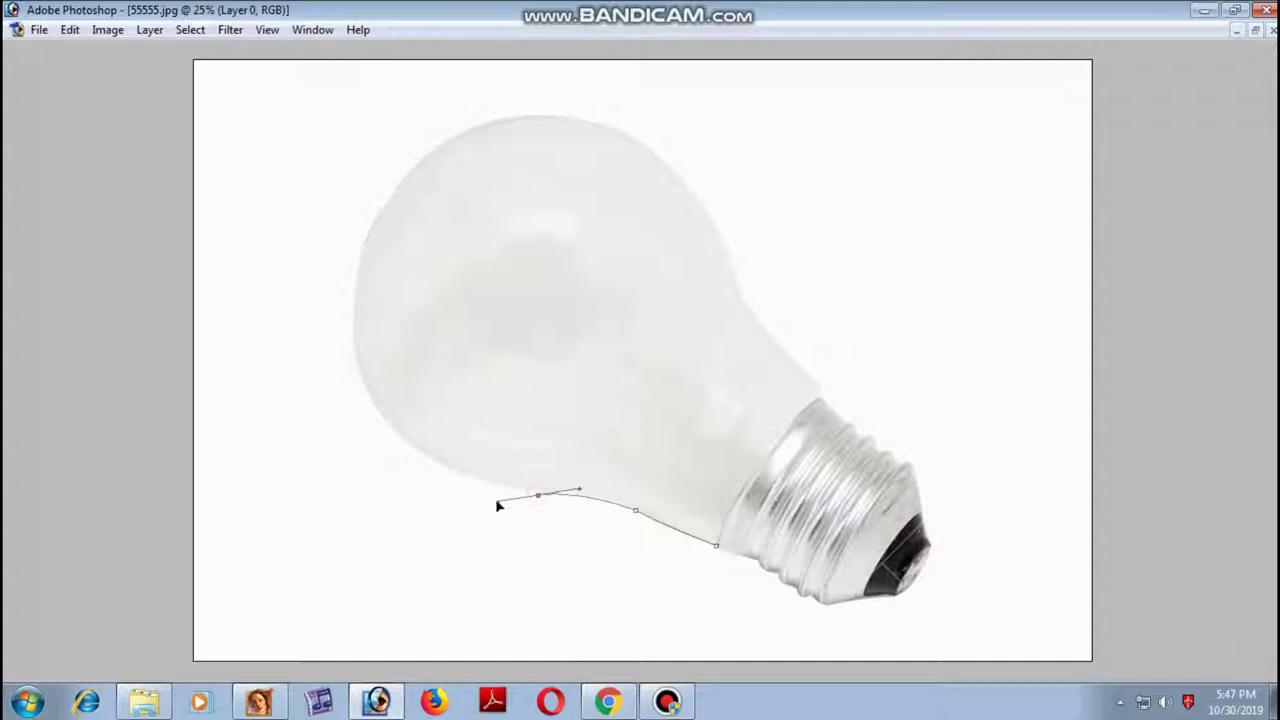
drag(355, 295, 391, 127)
alt+click(355, 298)
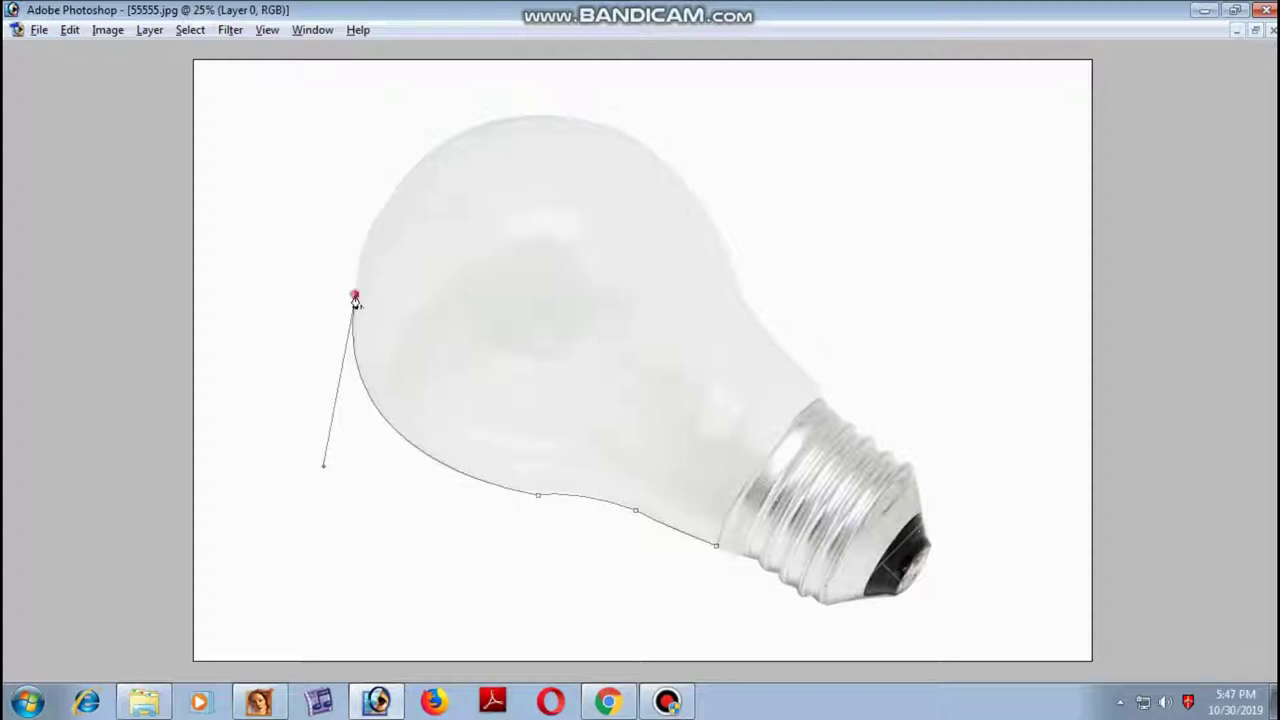
drag(534, 118, 699, 107)
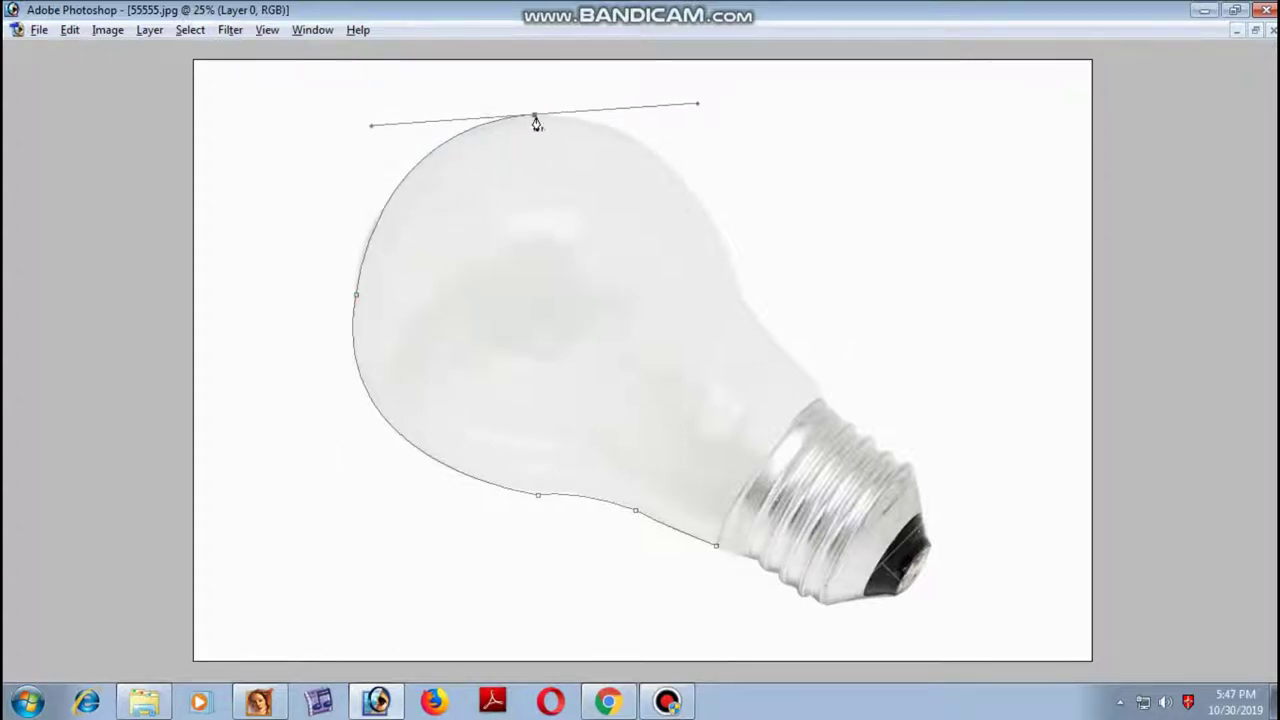
alt+click(536, 119)
drag(740, 288, 792, 476)
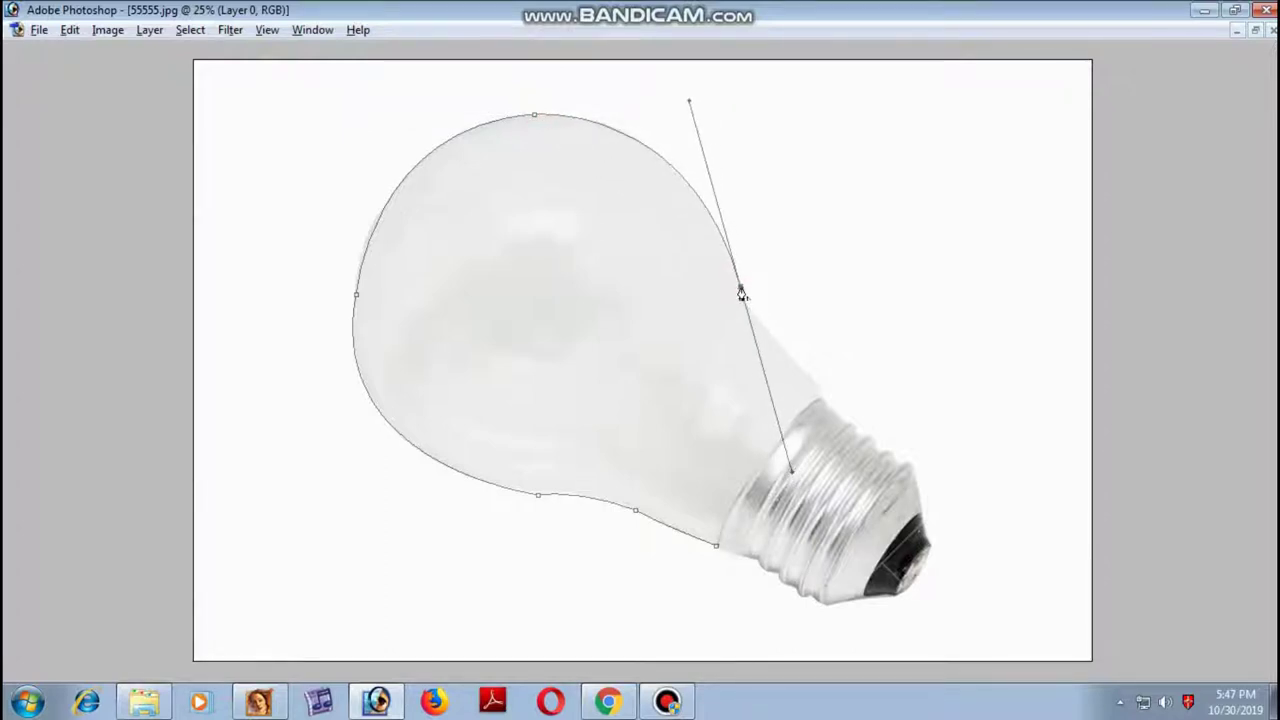
alt+click(740, 288)
drag(815, 378, 866, 410)
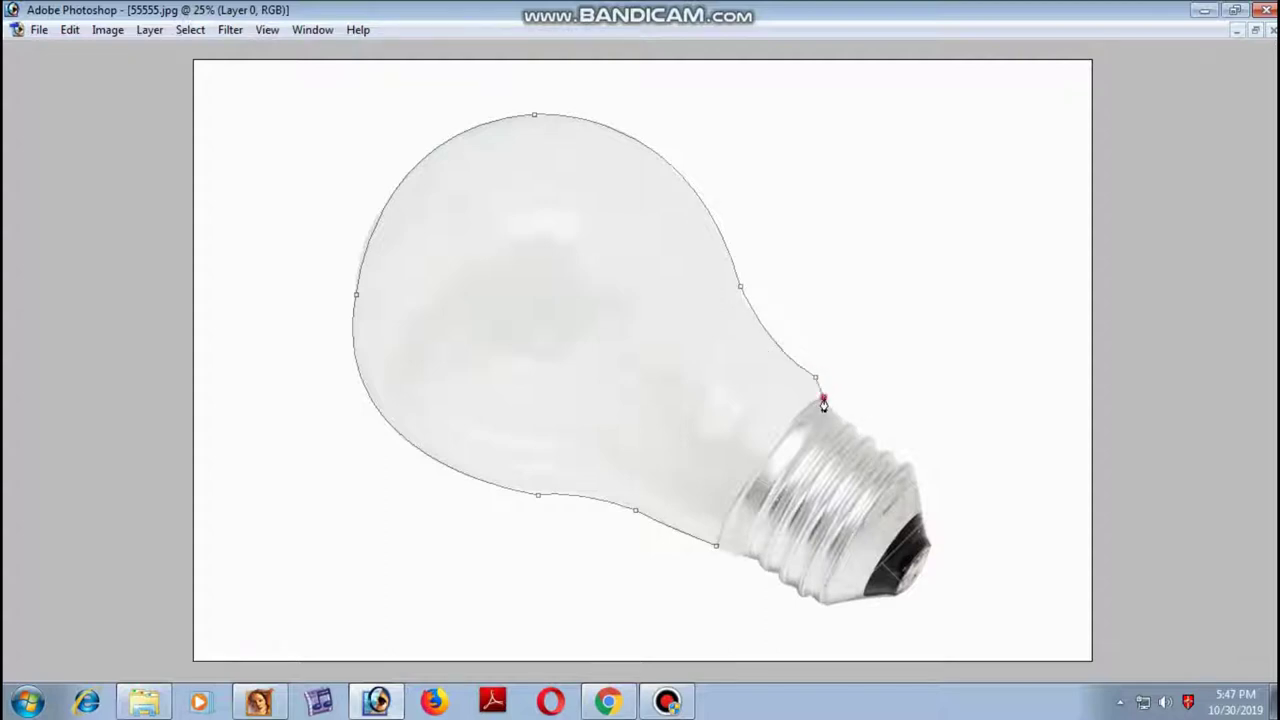
Trace the metal screw base with pen anchors and close the path at the starting point
click(823, 399)
click(864, 434)
click(879, 448)
drag(914, 479, 910, 500)
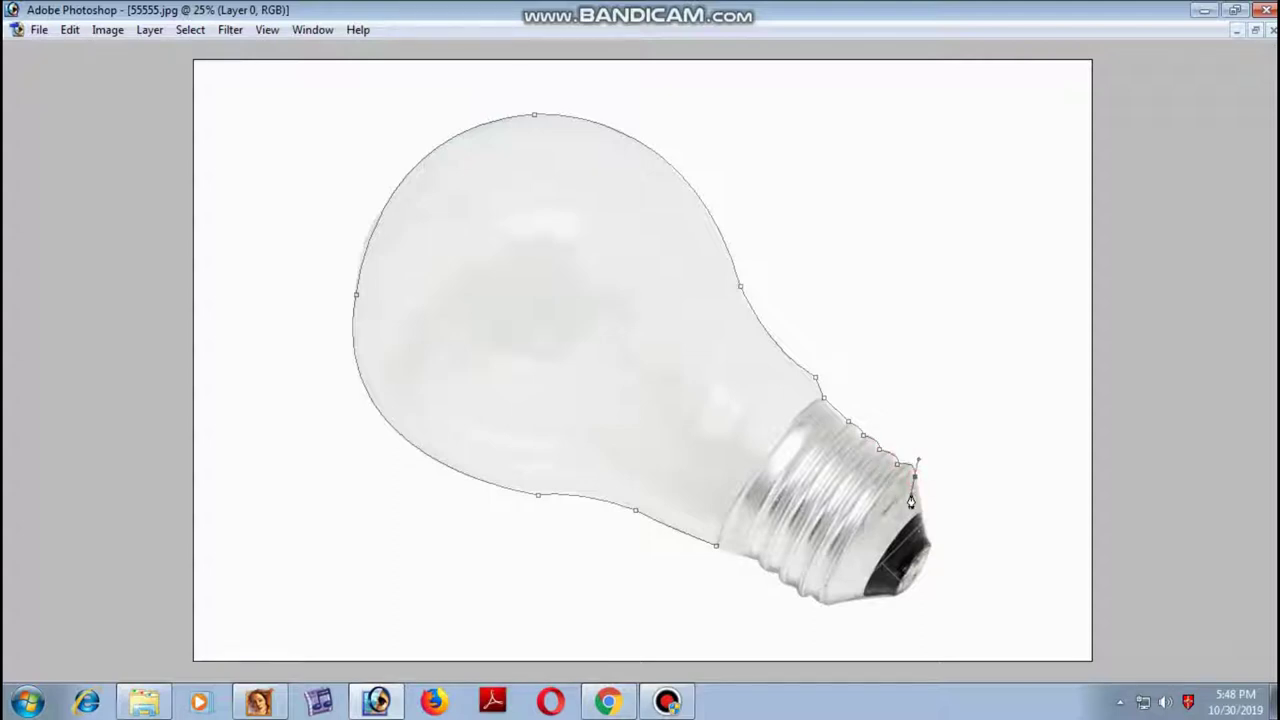
click(927, 545)
drag(898, 596, 863, 610)
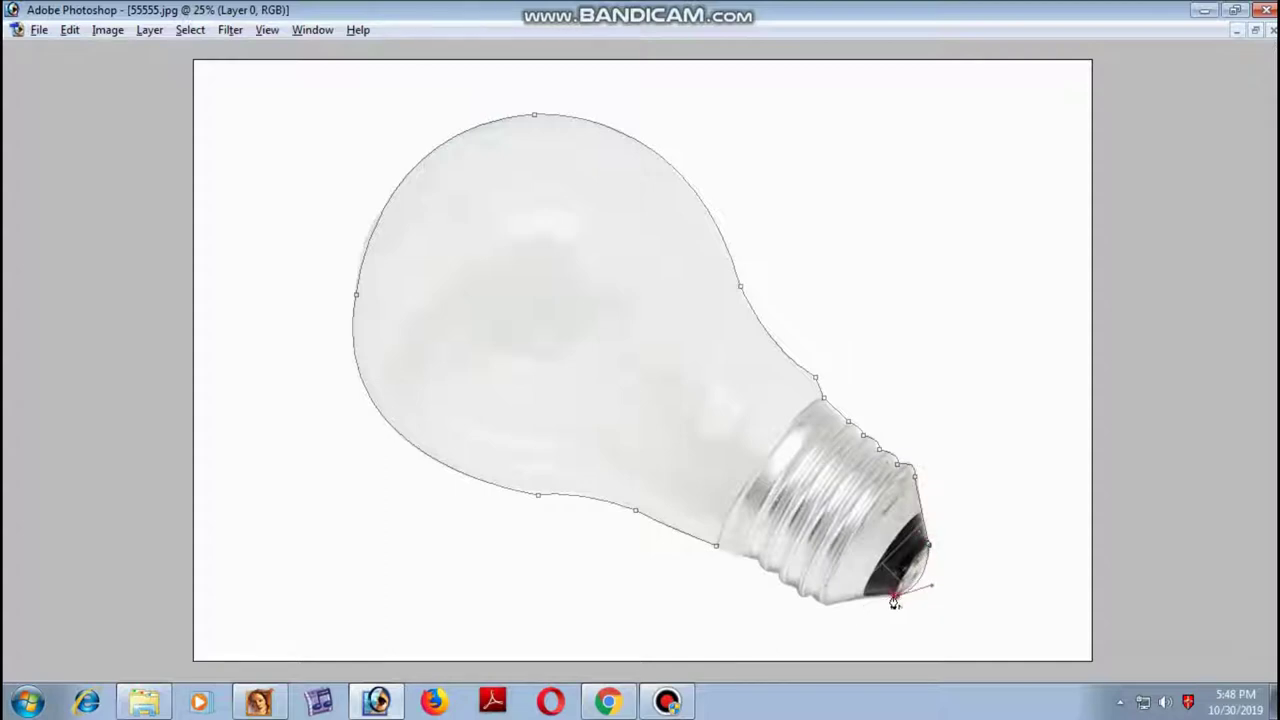
click(829, 605)
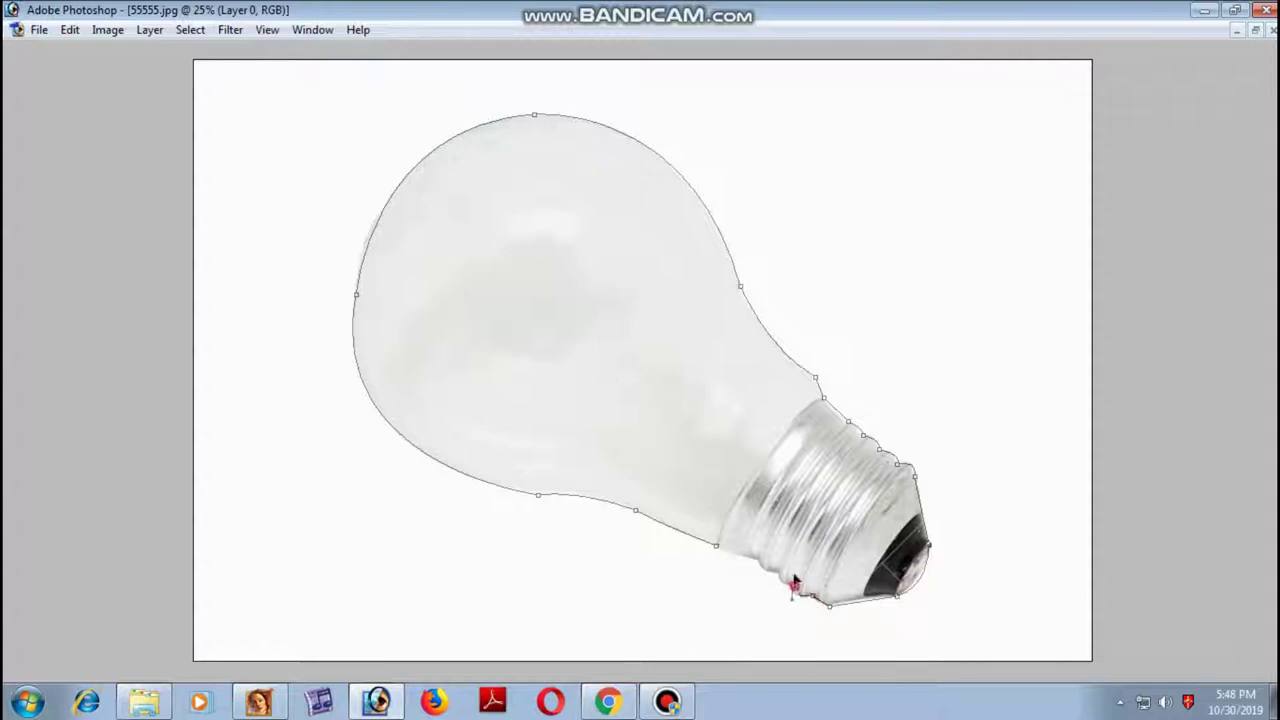
drag(795, 583, 784, 566)
alt+click(788, 589)
drag(759, 561, 760, 541)
alt+click(758, 562)
click(717, 549)
Cut the bulb selection and paste it into a new default document as Layer 1
key(ctrl+Return)
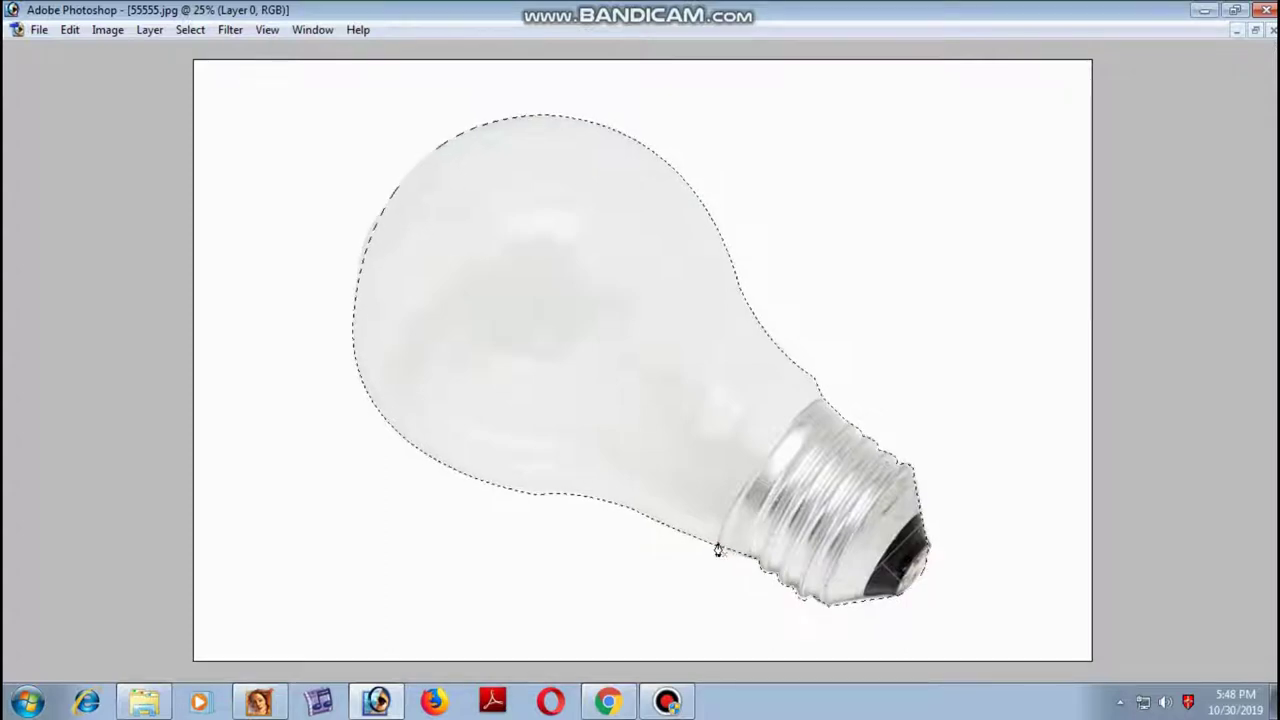
key(Delete)
key(ctrl+n)
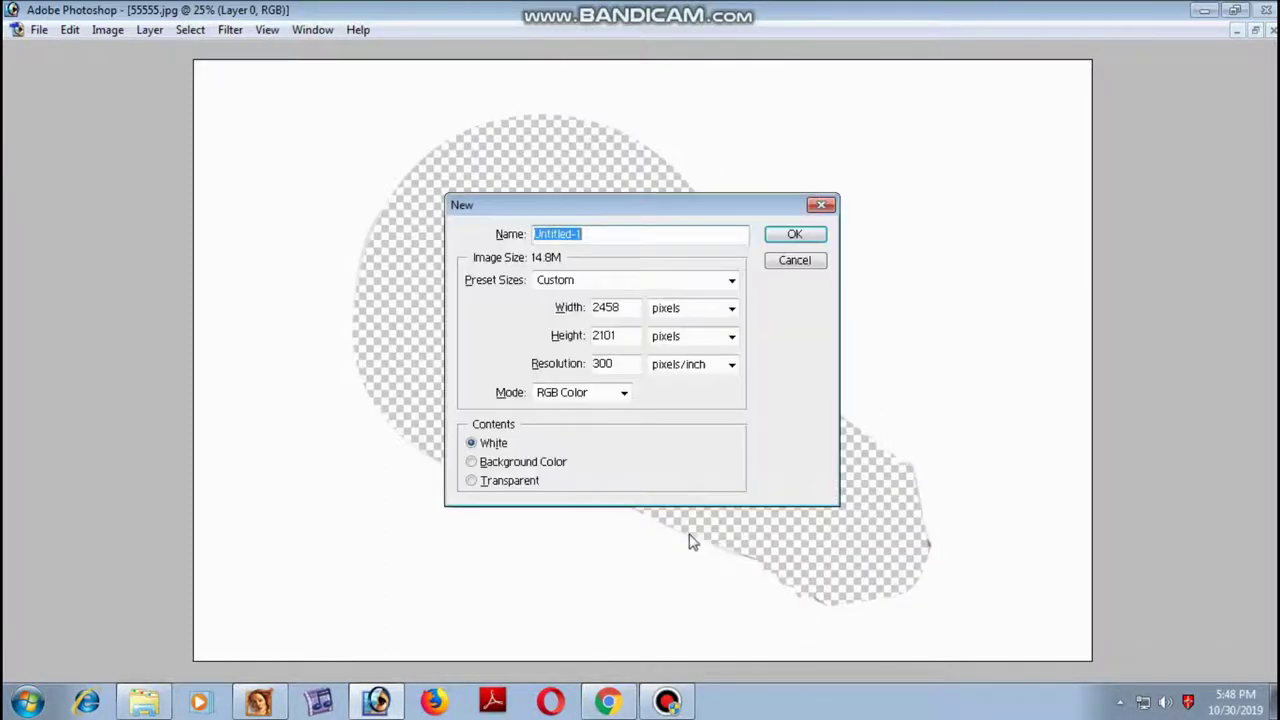
key(Return)
key(ctrl+v)
Enlarge the new document's canvas around the bulb with the Crop tool
click(728, 155)
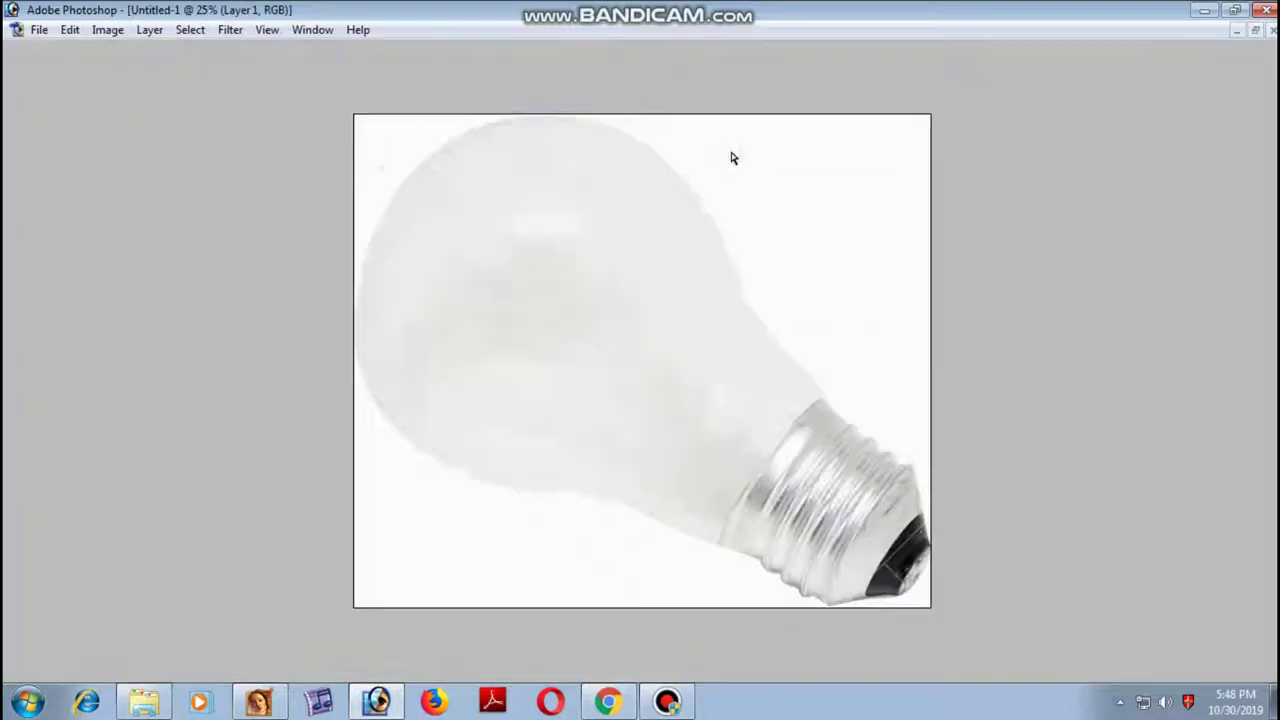
key(ctrl+minus)
key(Tab)
click(22, 165)
drag(450, 212, 955, 630)
key(Return)
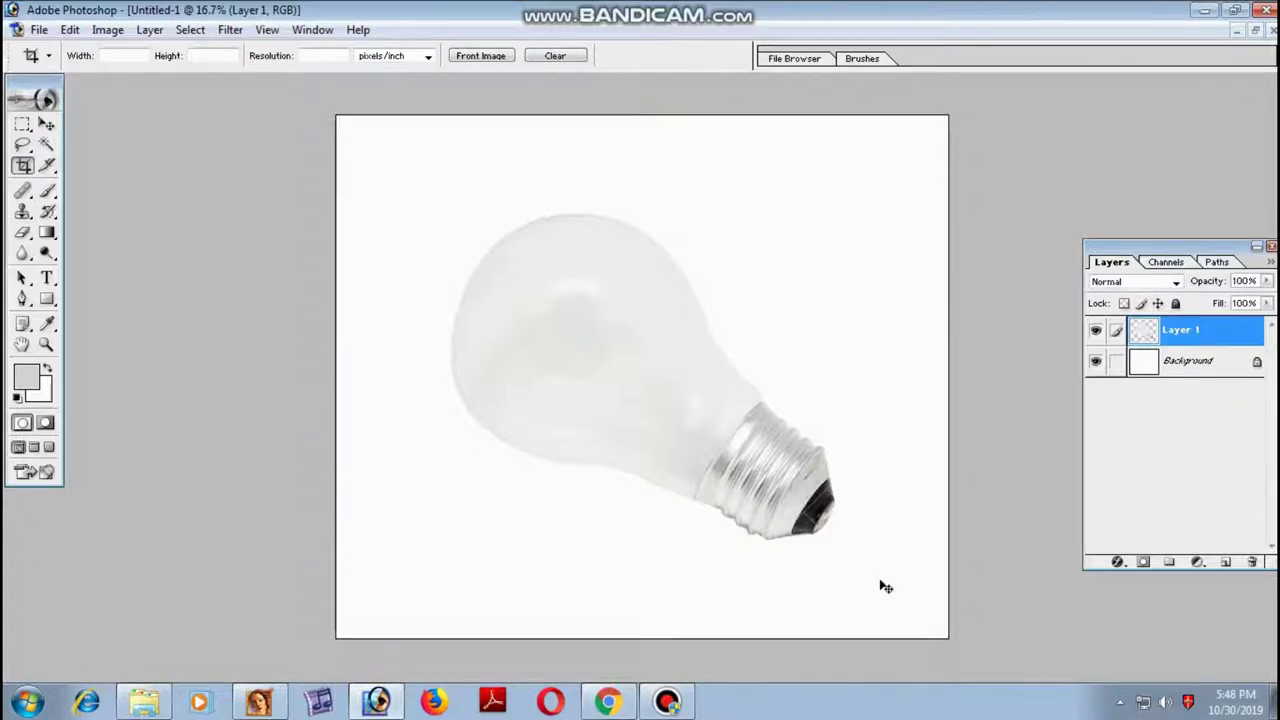
key(ctrl+Tab)
Paste the copied field picture into the bulb document as Layer 2
key(ctrl+Tab)
key(ctrl+Tab)
key(ctrl+Tab)
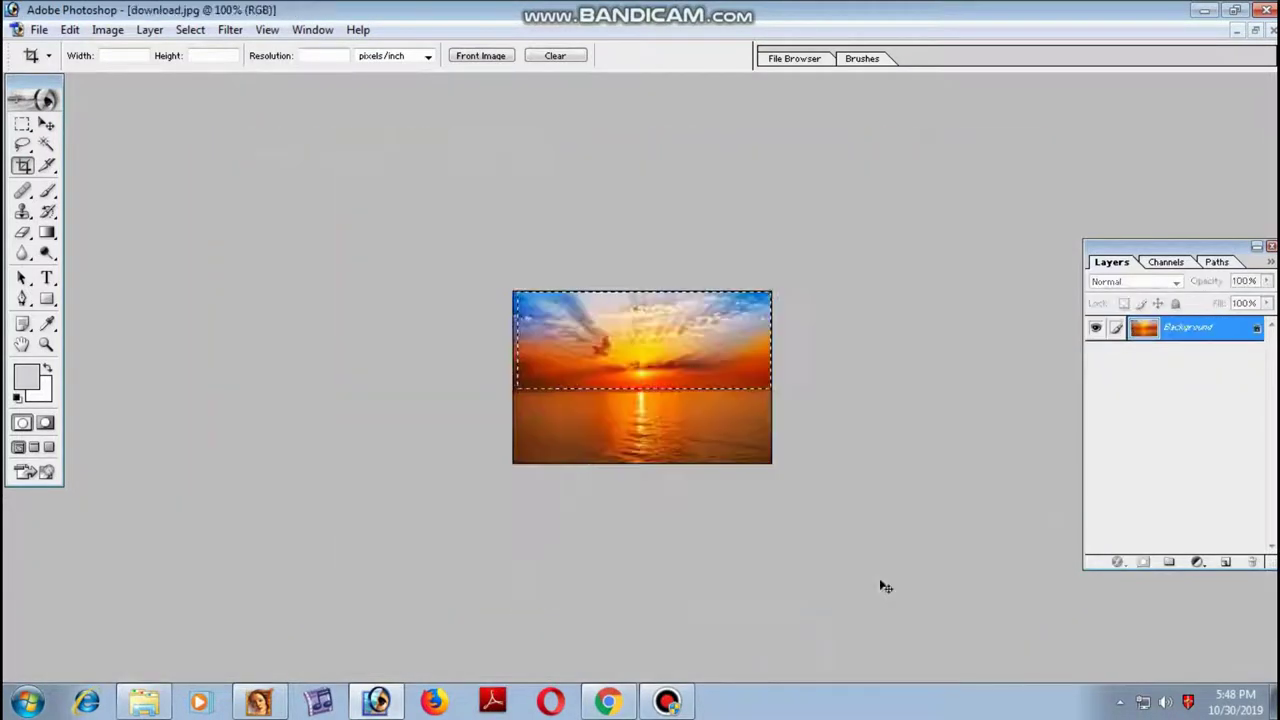
key(ctrl+Tab)
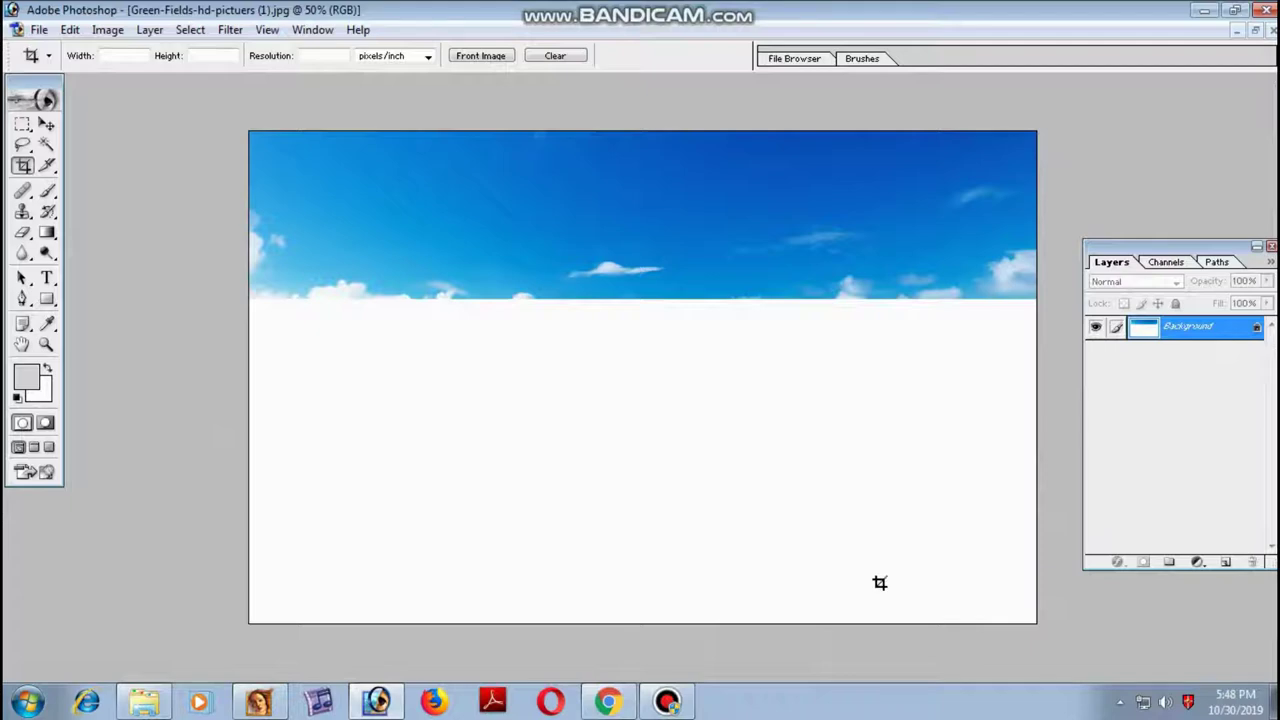
key(alt+i)
key(i)
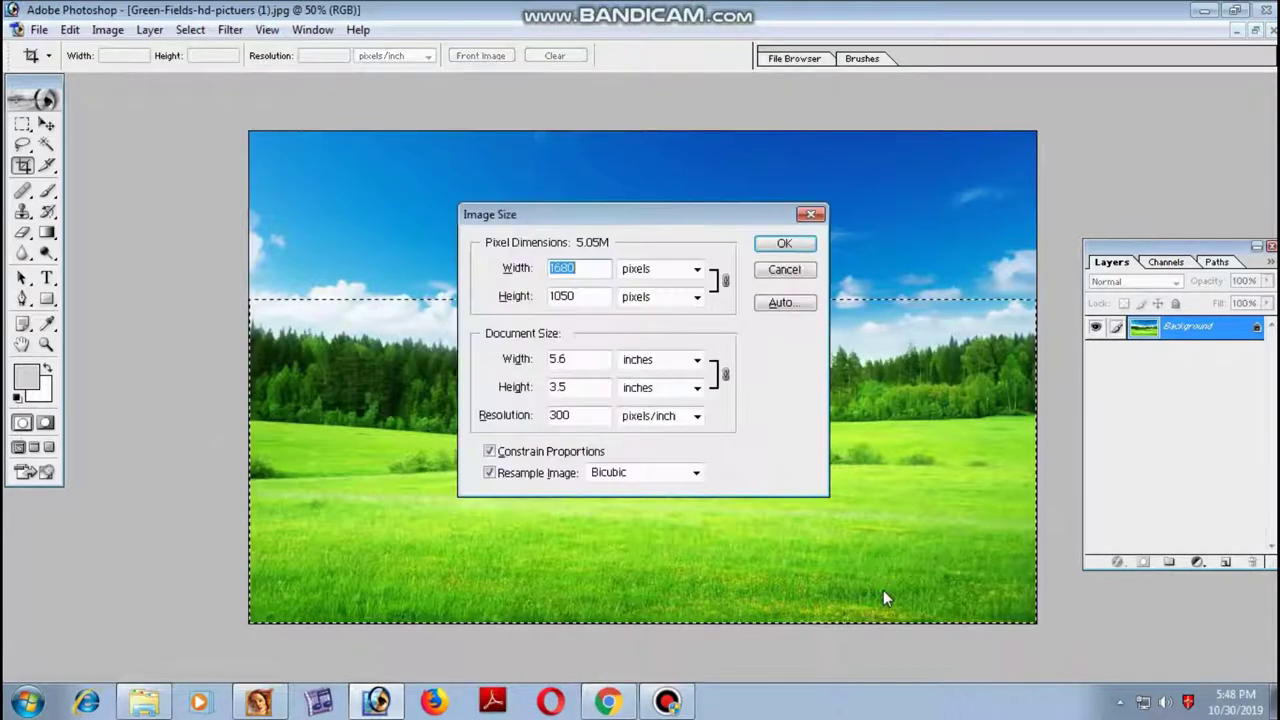
click(785, 271)
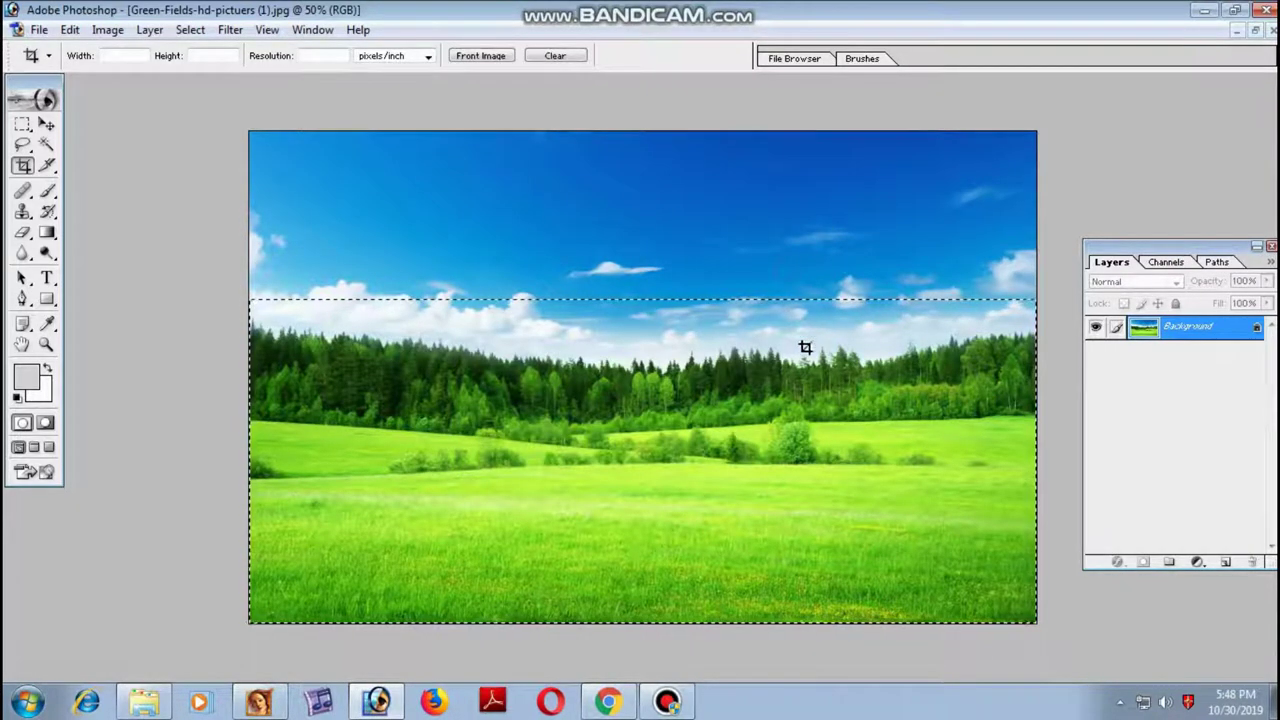
key(ctrl+Tab)
key(ctrl+v)
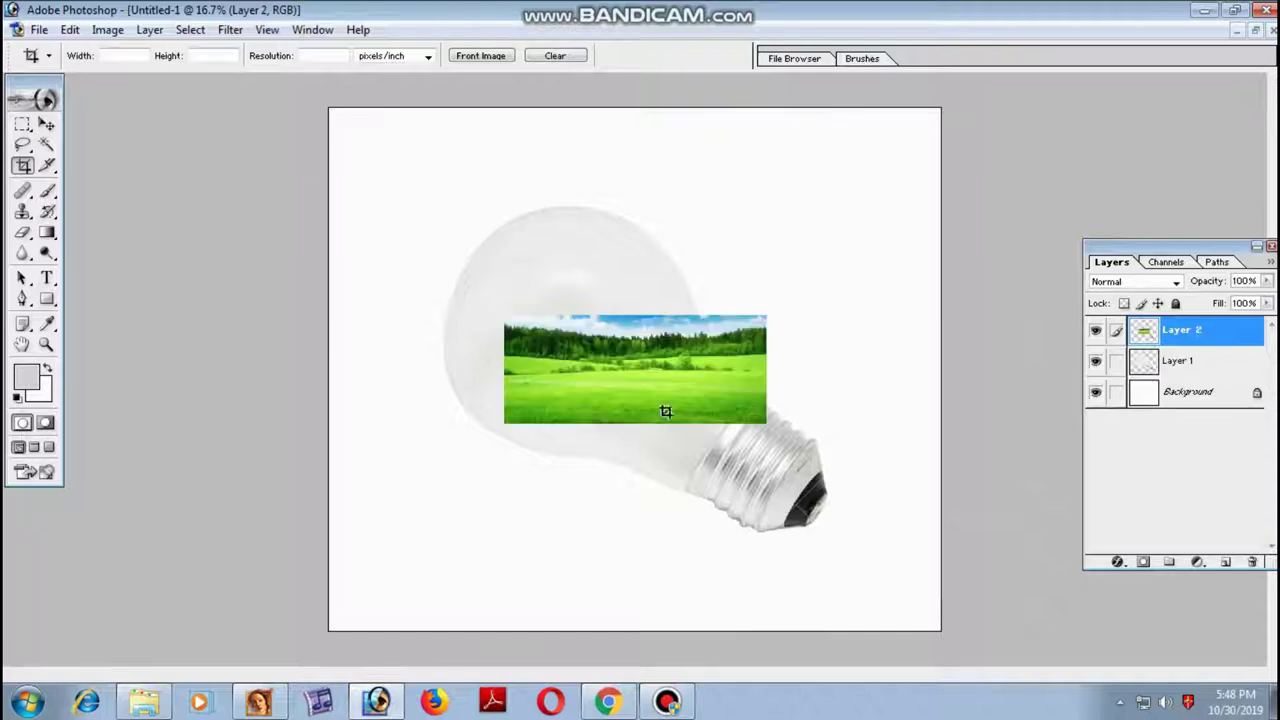
Scale the field layer to 175% around its centre with Free Transform
click(46, 123)
key(Tab)
key(Tab)
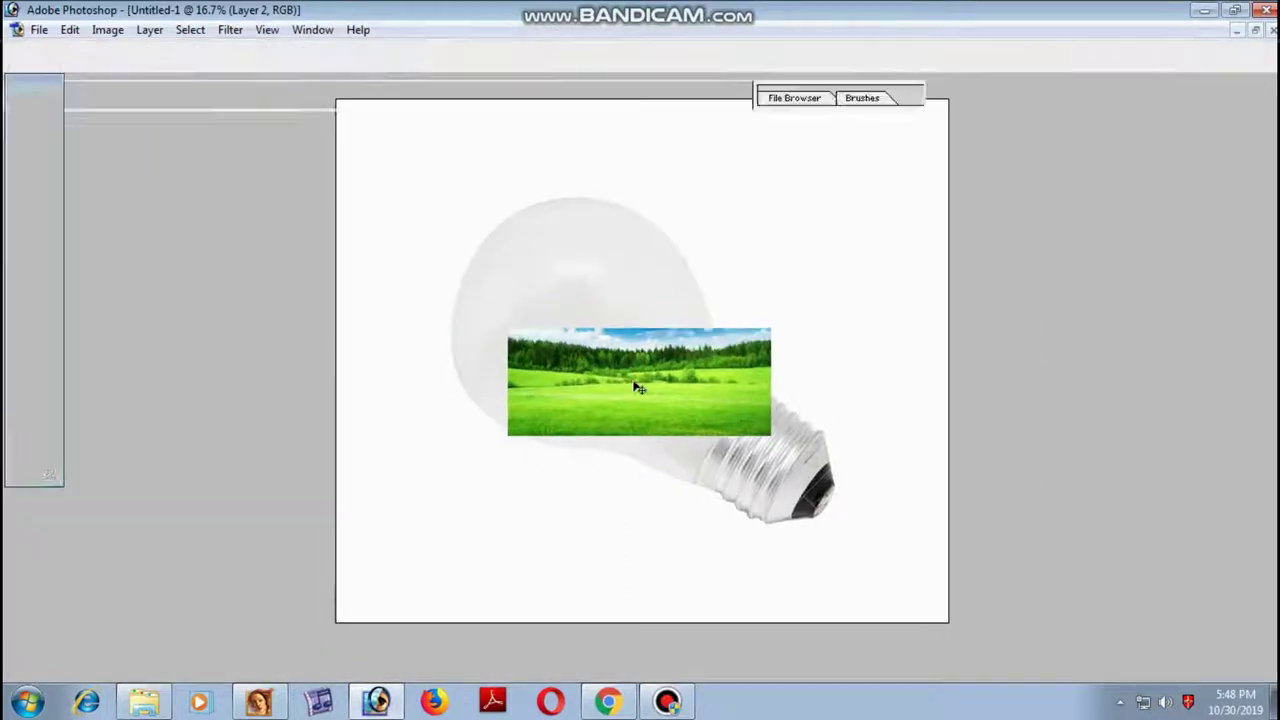
key(ctrl+t)
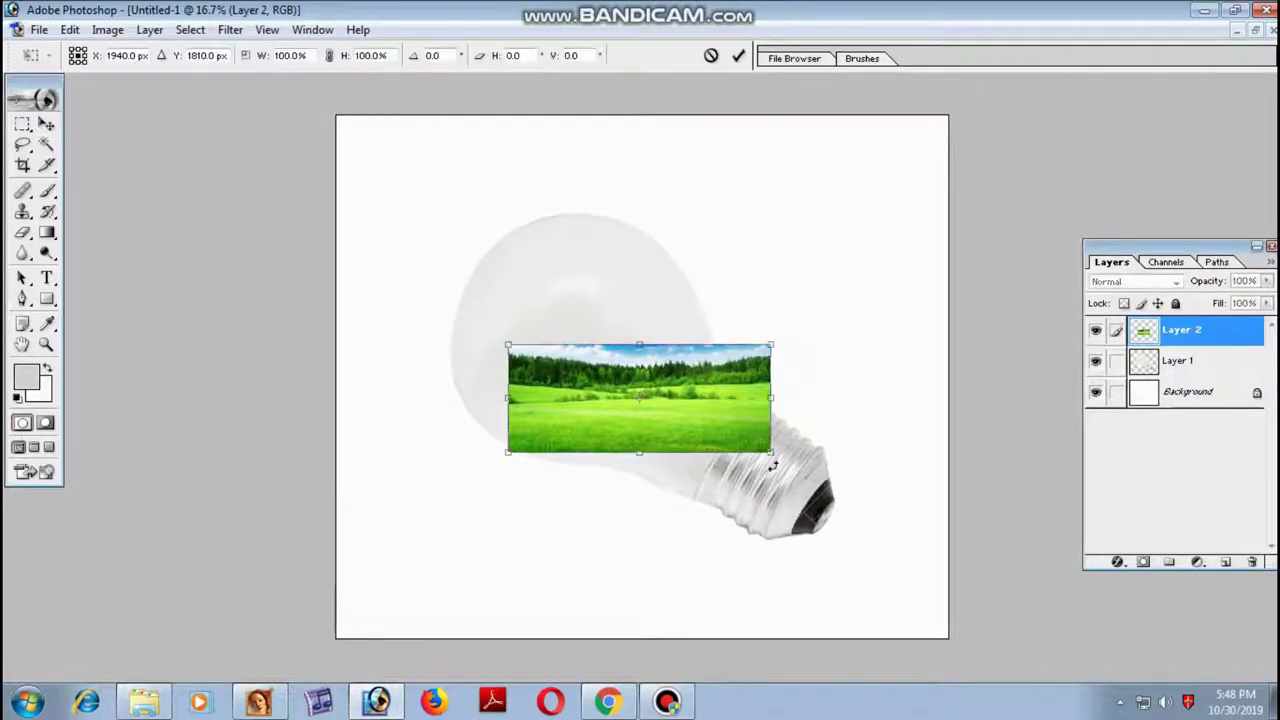
drag(768, 452, 872, 503)
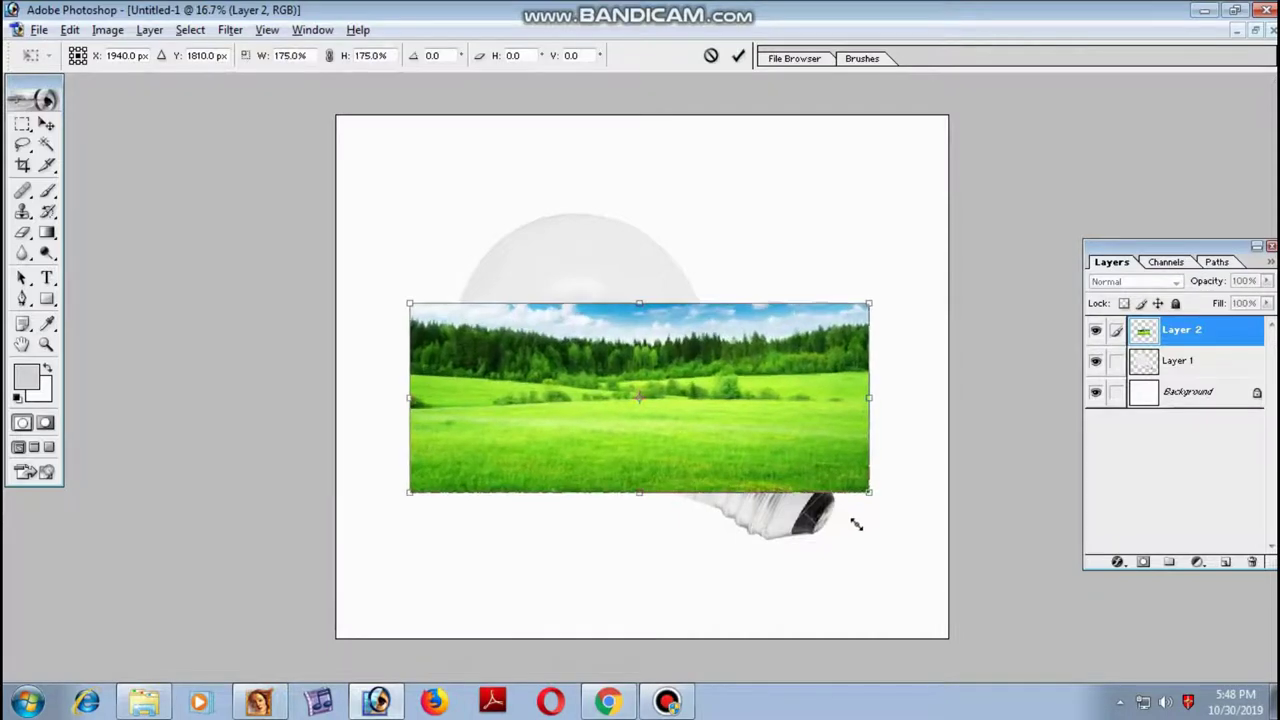
key(Return)
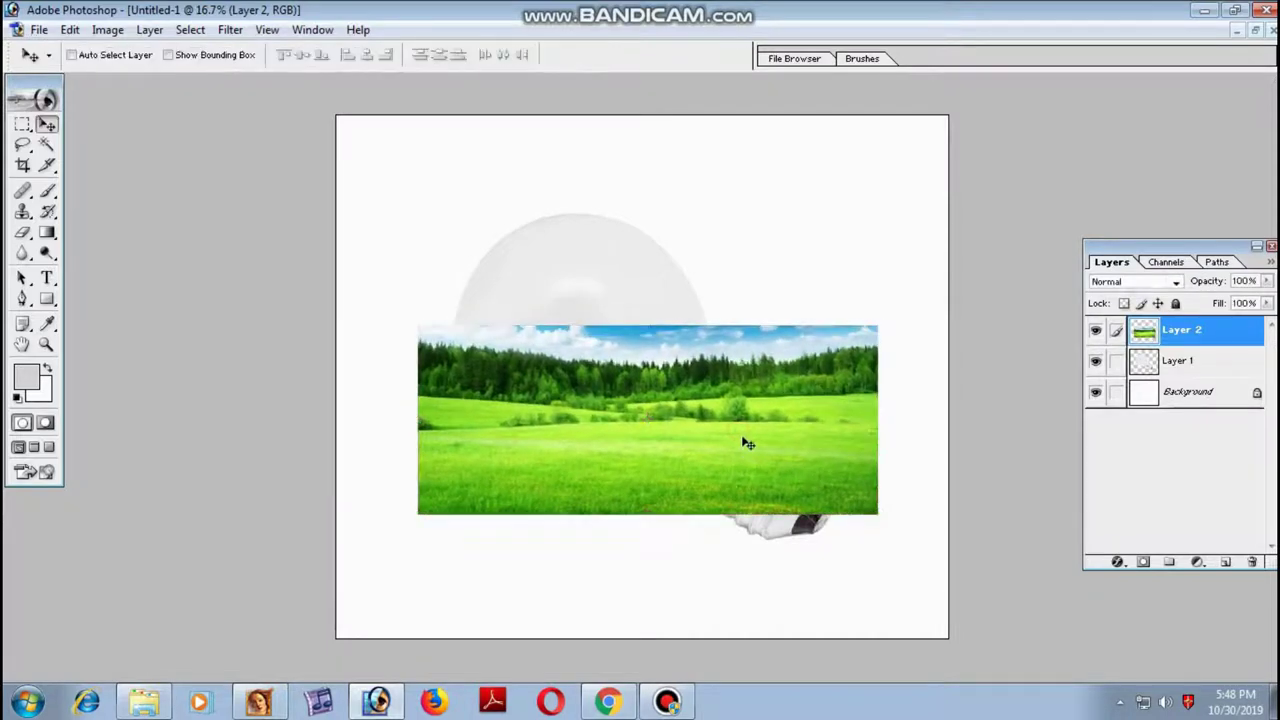
Magic Wand the white around the bulb on Layer 1, delete it from Layer 2, and set Layer 2 to 50% opacity
key(ctrl+plus)
click(1222, 366)
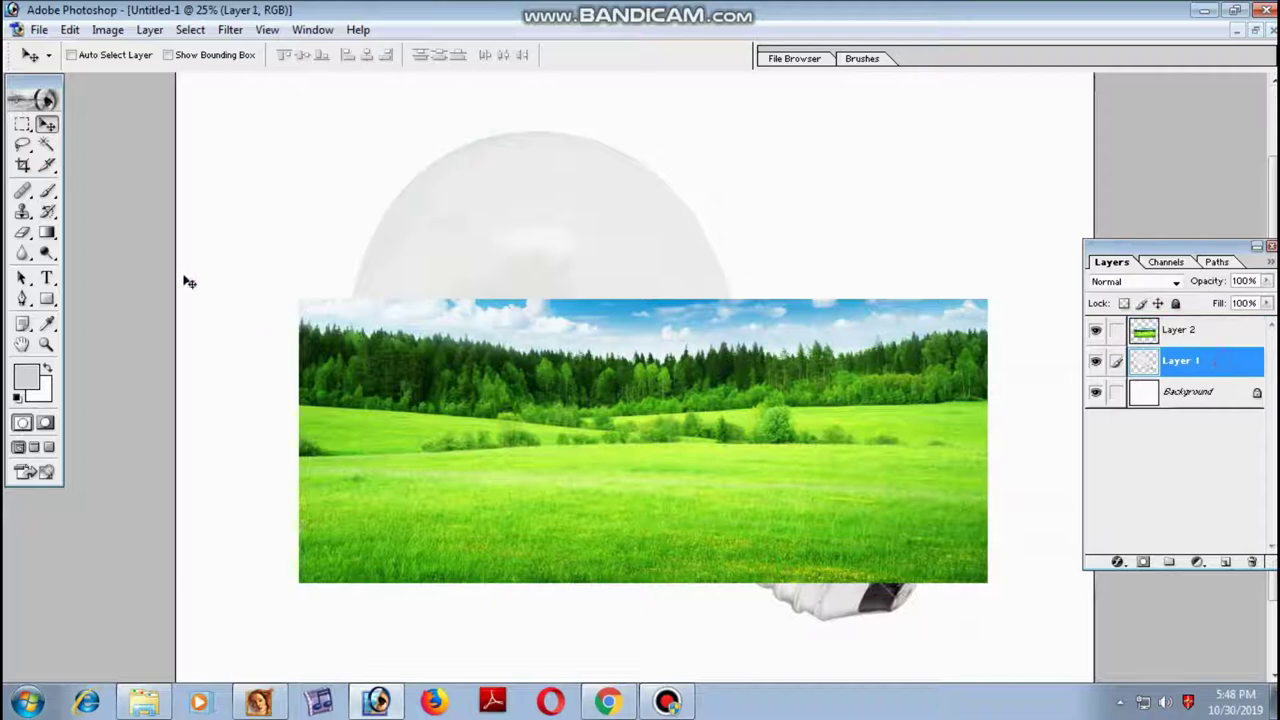
click(47, 144)
click(328, 492)
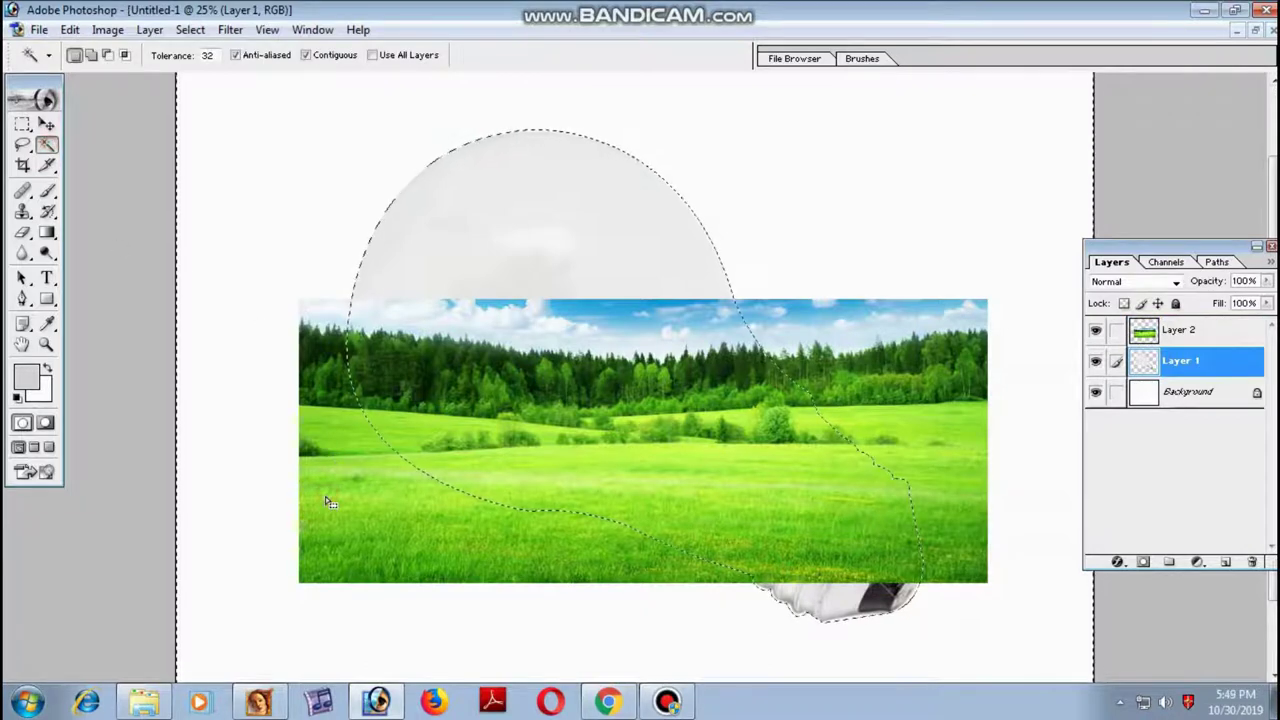
click(1140, 333)
key(Delete)
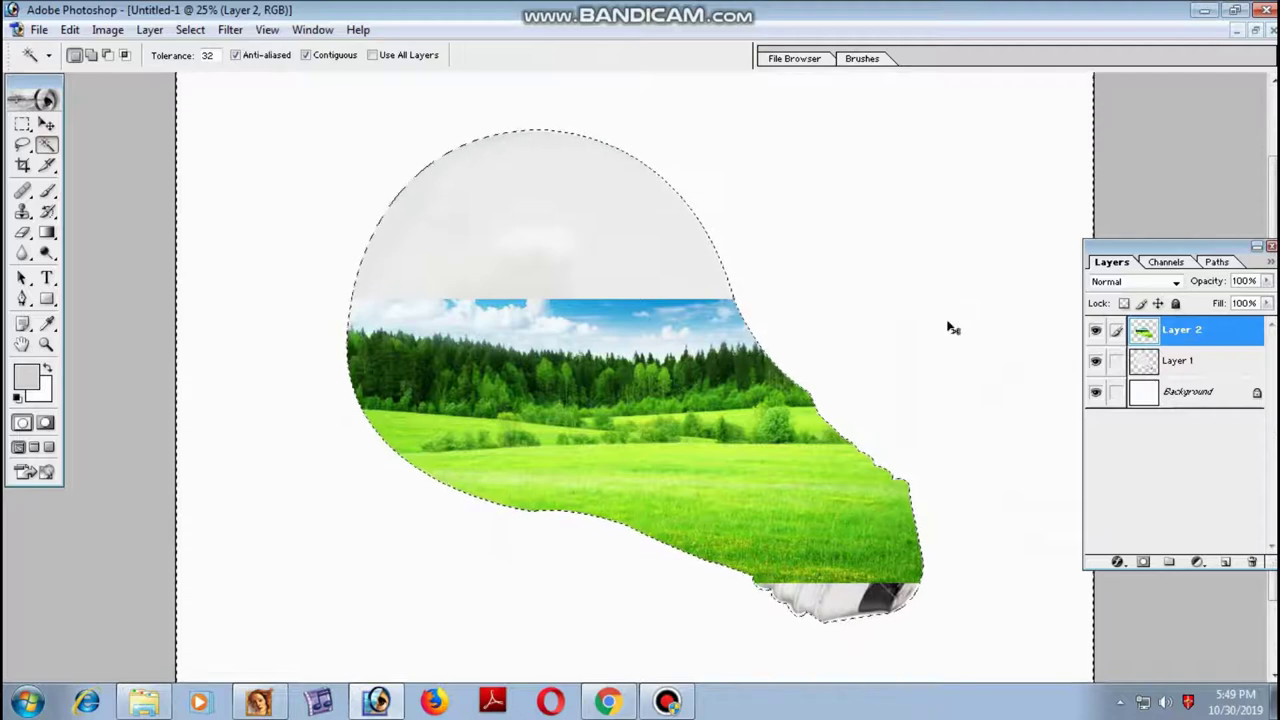
key(ctrl+d)
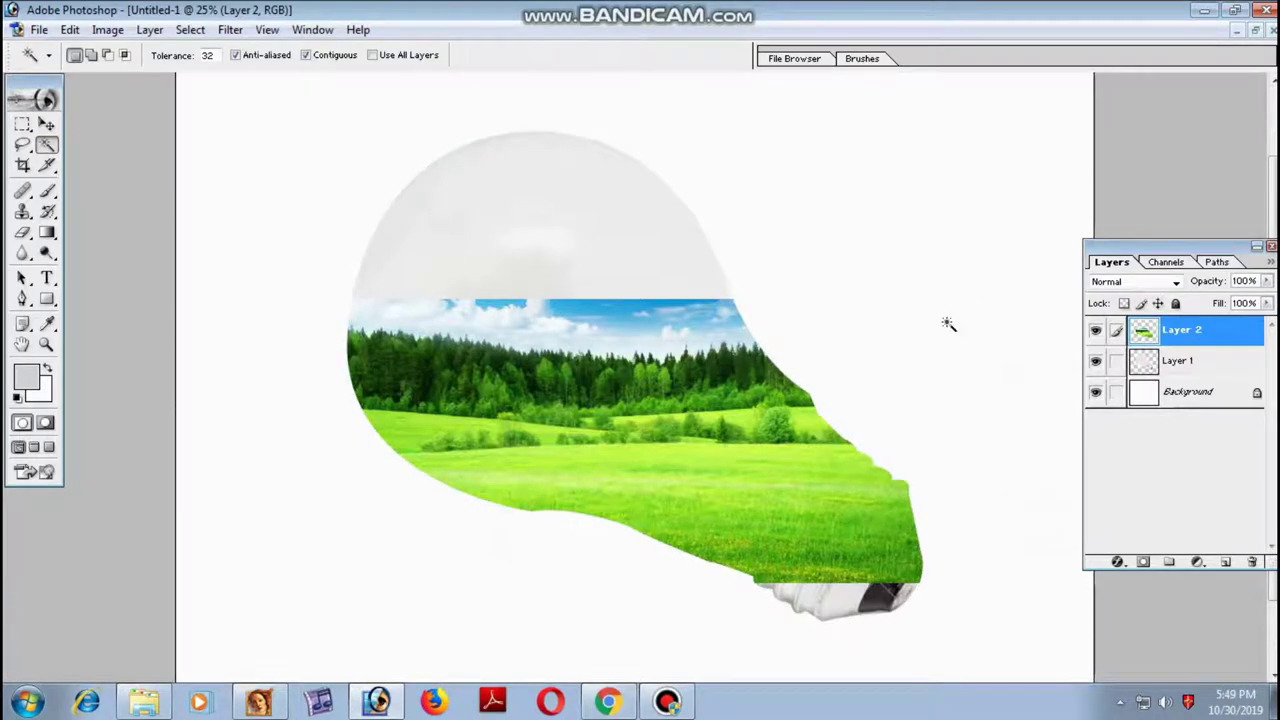
key(5)
key(ctrl+equal)
key(ctrl+equal)
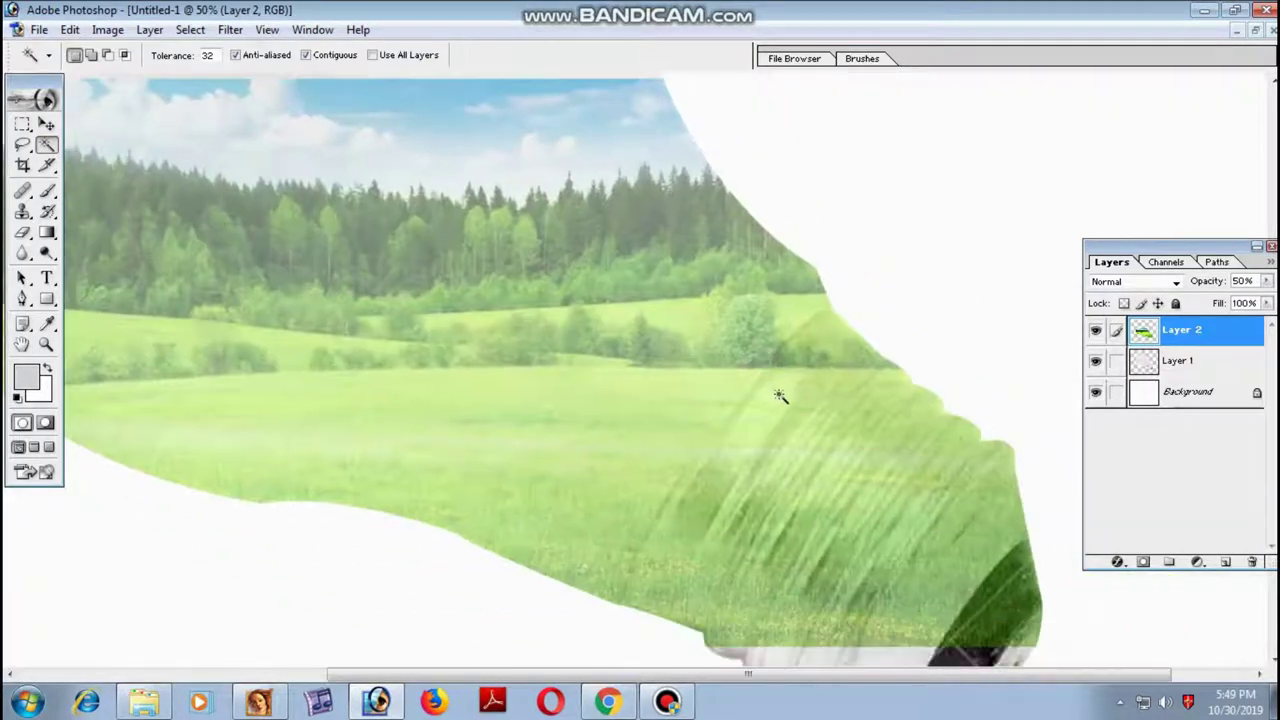
Lasso the metal base area, delete the field image covering it, and restore 100% opacity
click(22, 145)
scroll(857, 243, down, 2)
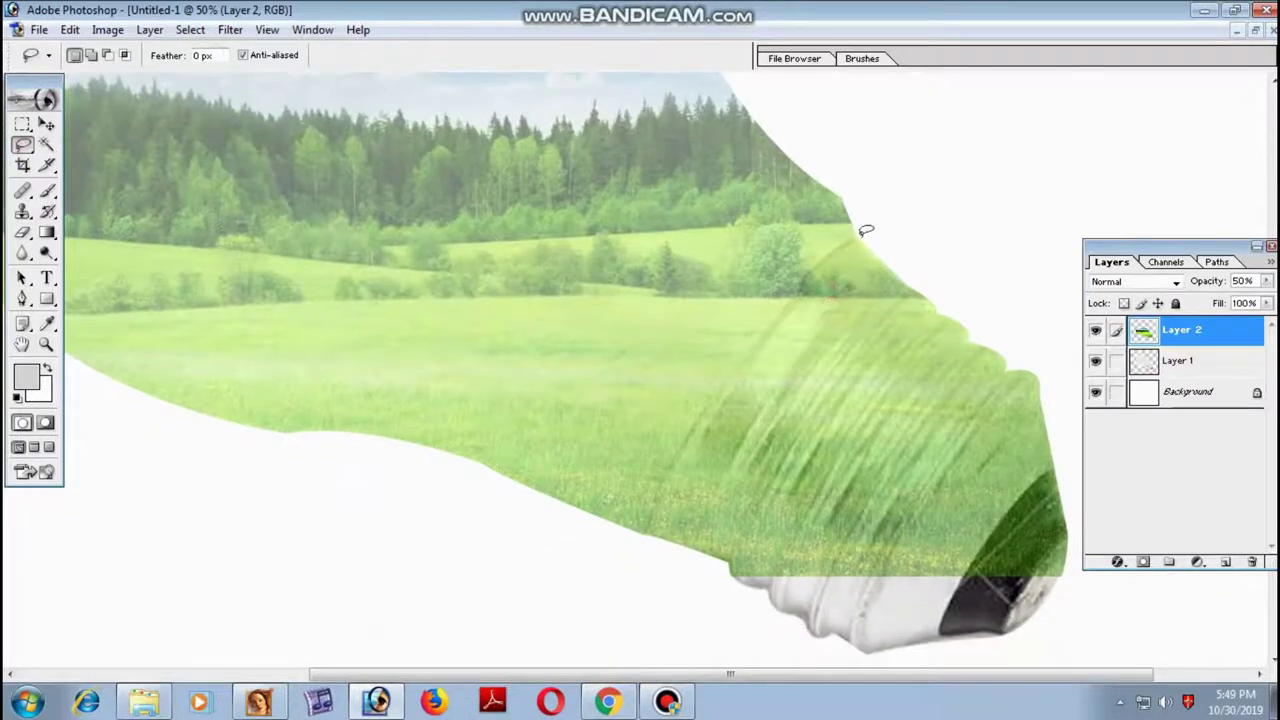
drag(830, 242, 800, 267)
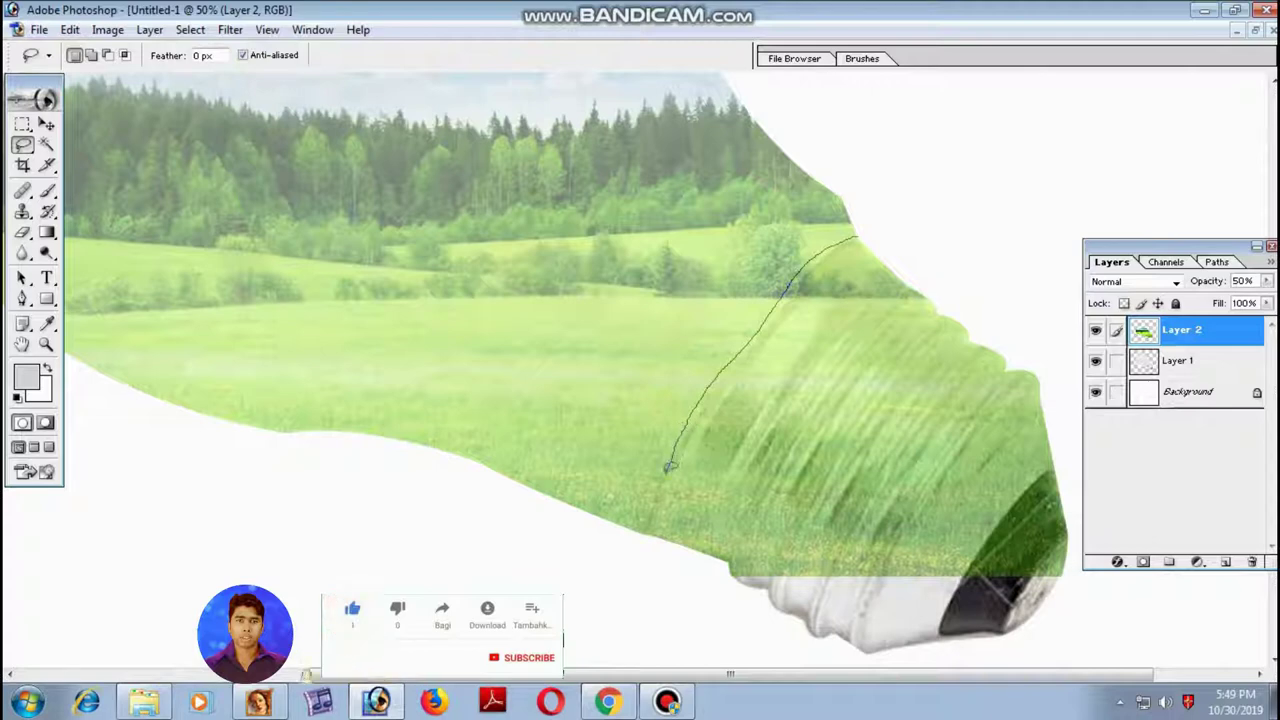
mouse_move(714, 376)
mouse_down()
mouse_move(842, 703)
mouse_move(835, 242)
mouse_up()
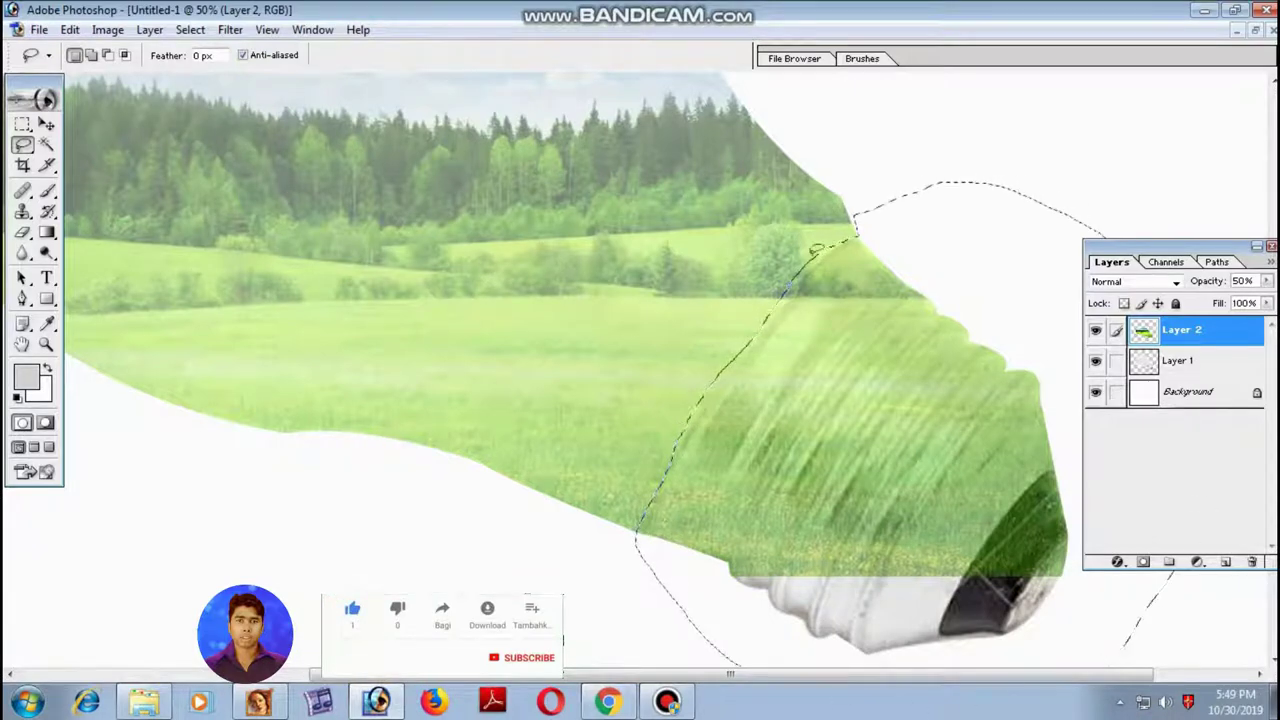
key(ctrl+minus)
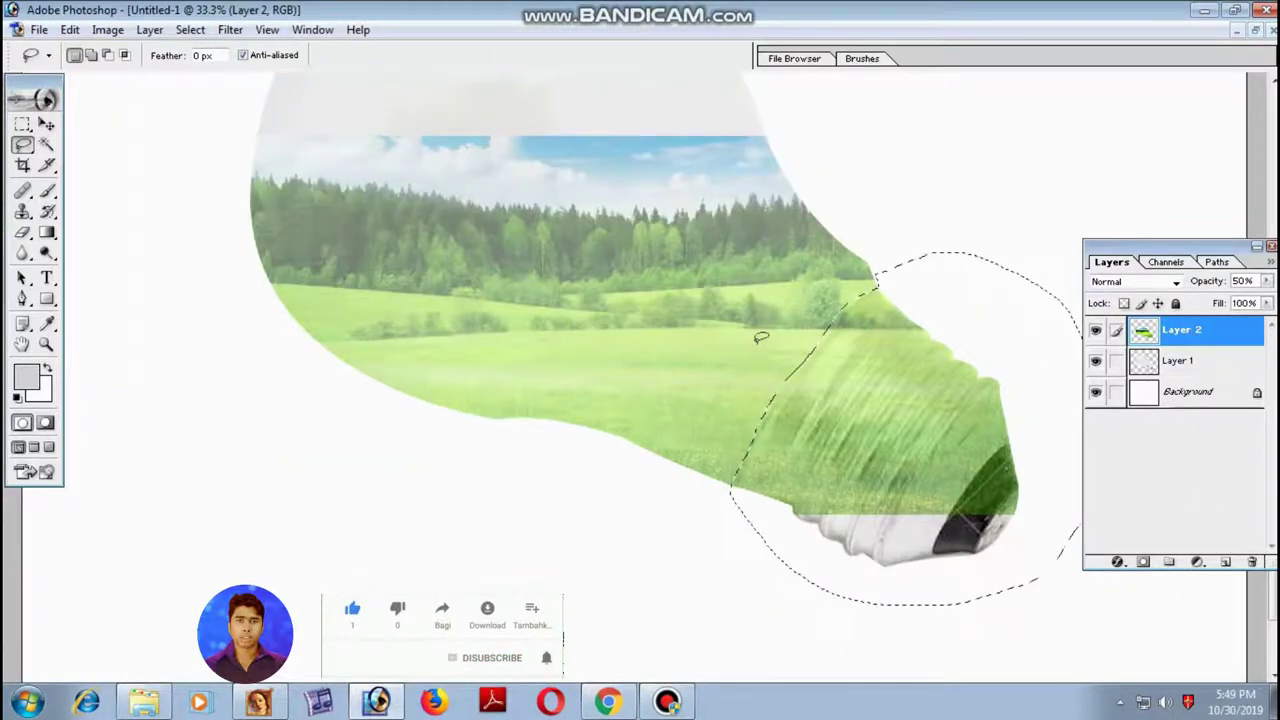
key(Delete)
key(ctrl+d)
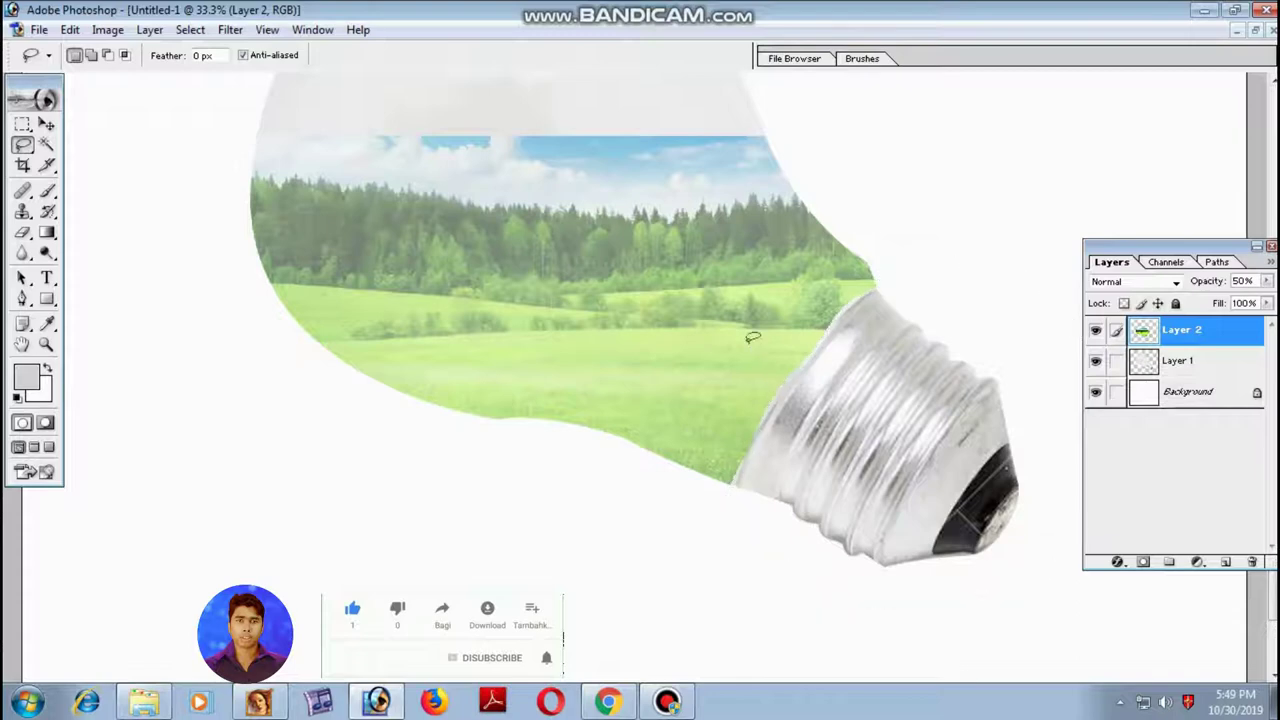
key(1)
key(0)
key(ctrl+minus)
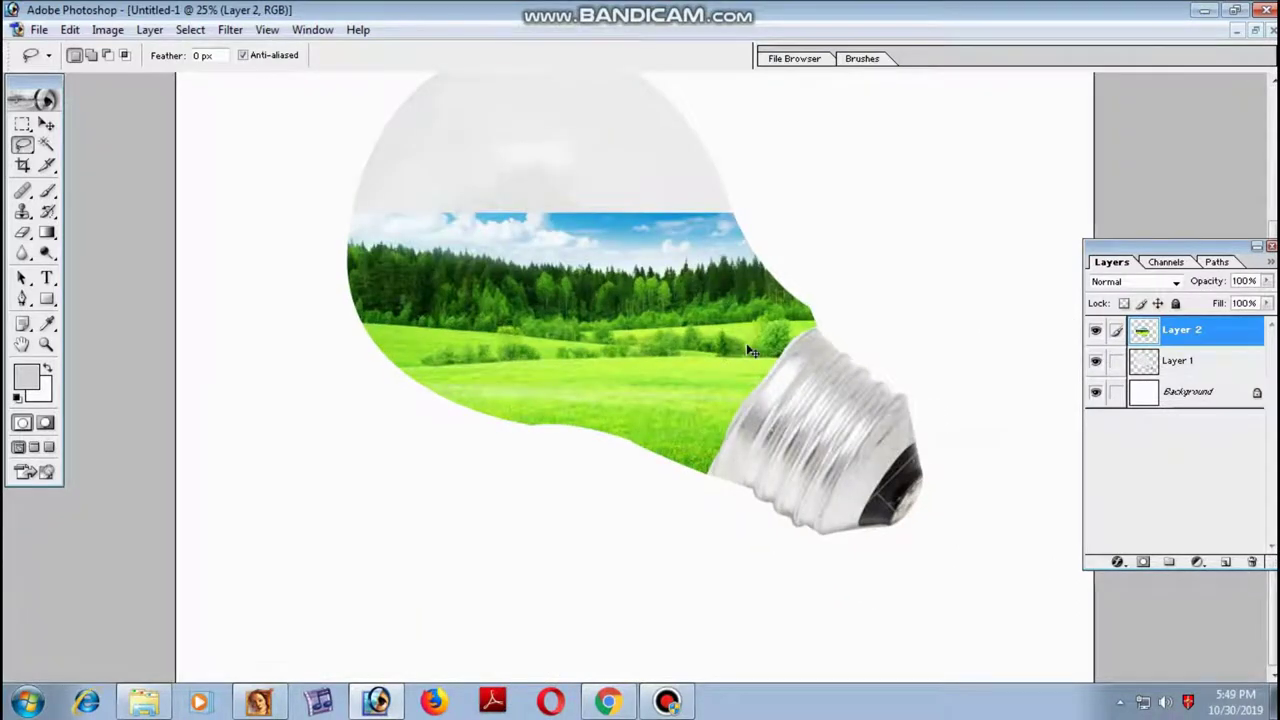
At 50% opacity, lasso the socket again, delete the remaining landscape, and restore 100% opacity
key(5)
drag(815, 318, 765, 375)
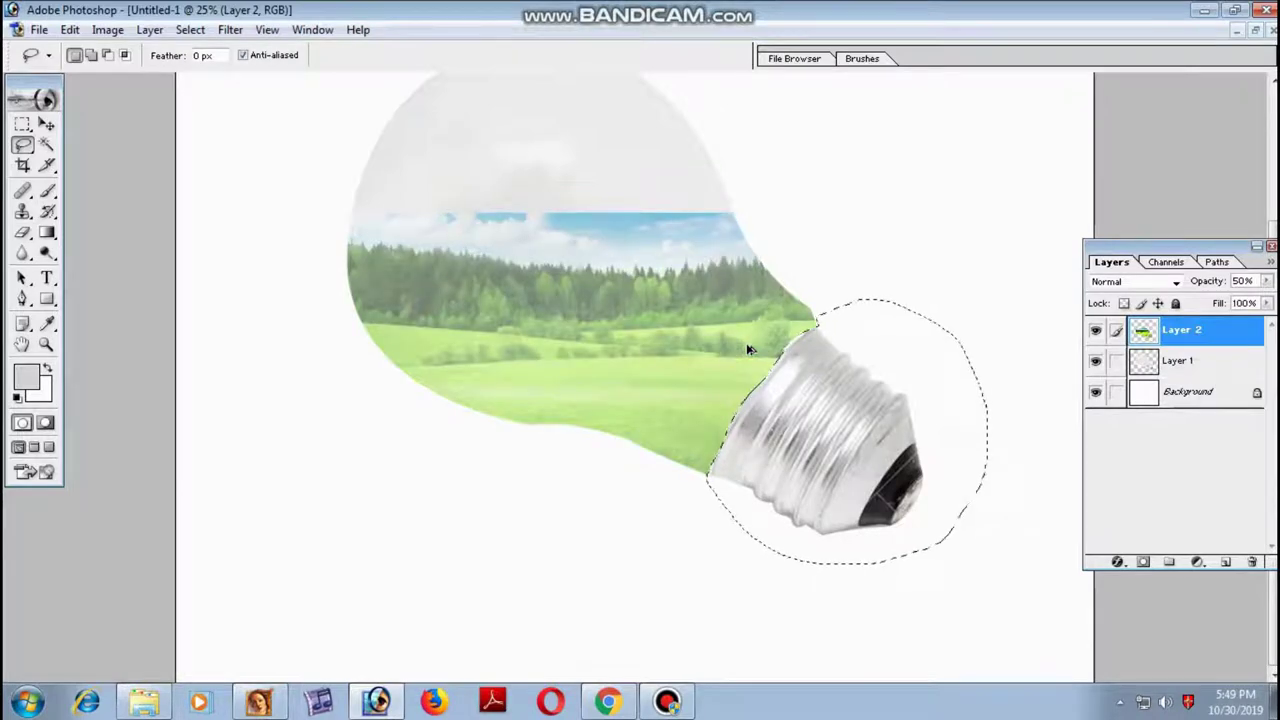
key(ctrl+plus)
scroll(750, 335, down, 1)
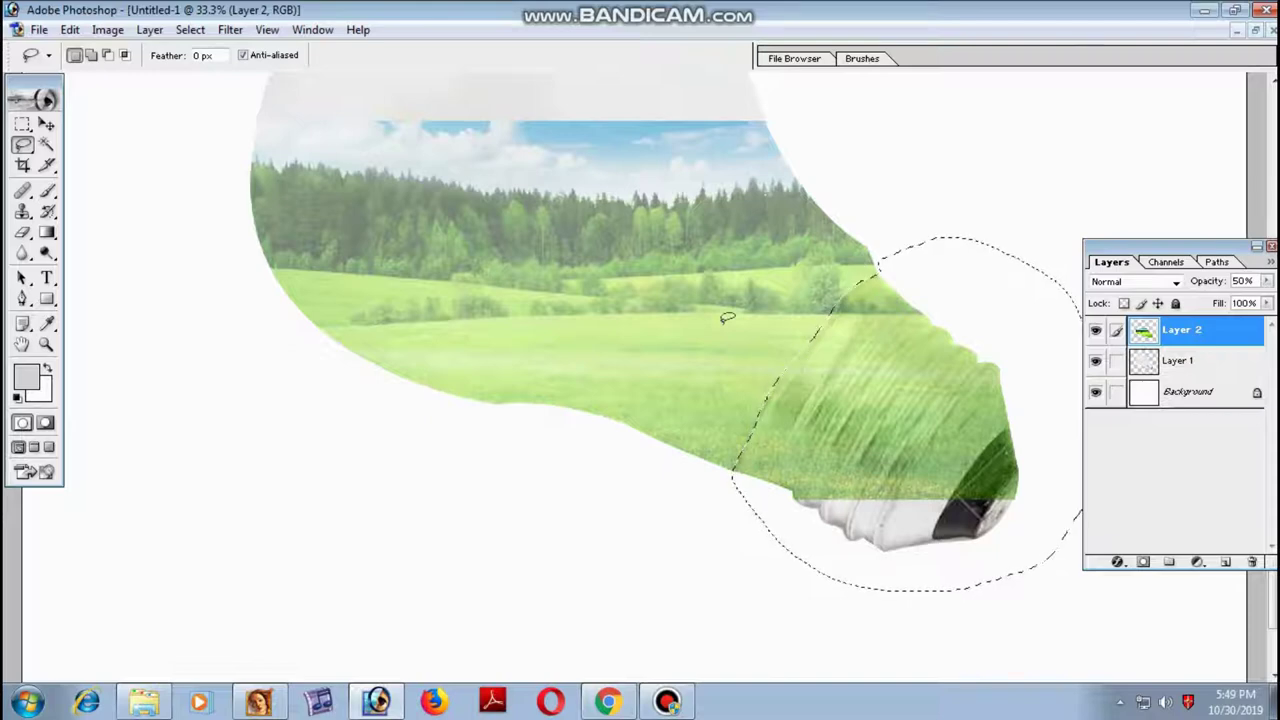
key(Delete)
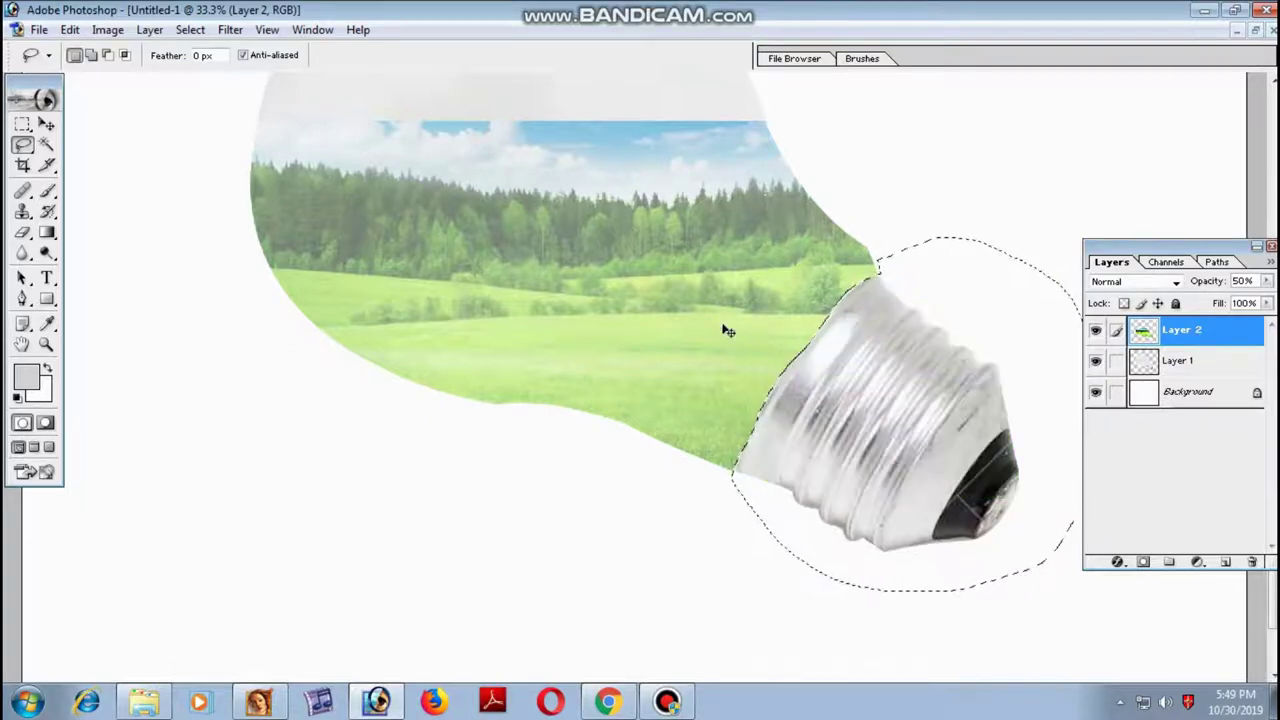
key(ctrl+d)
key(v)
key(1)
key(0)
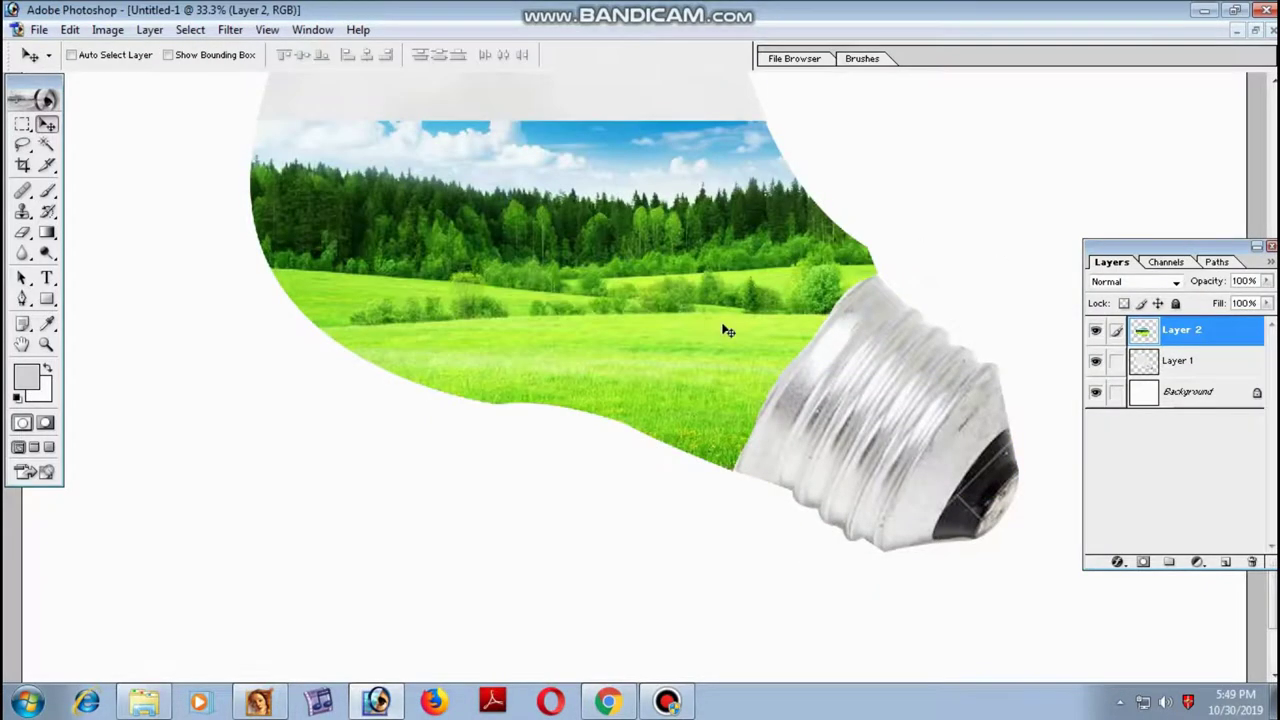
key(ctrl+minus)
Zoom in on the bulb and try the Eraser, then undo it
drag(851, 263, 841, 352)
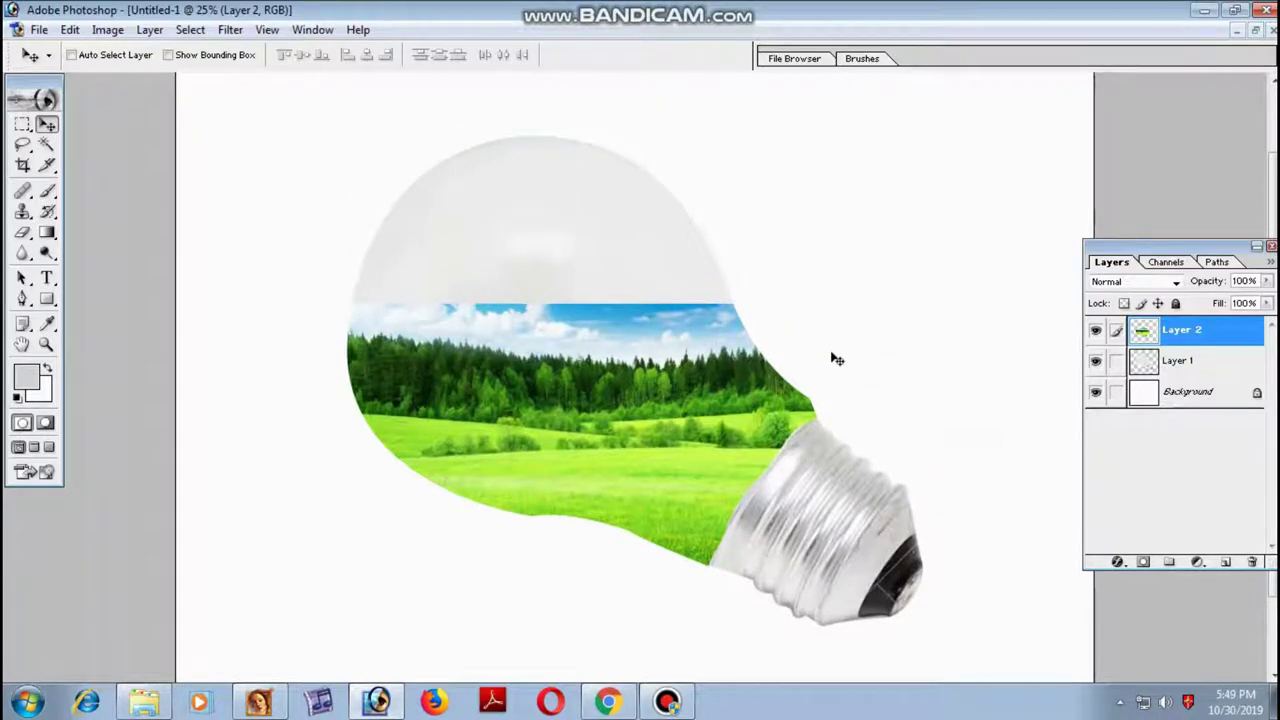
key(ctrl+plus)
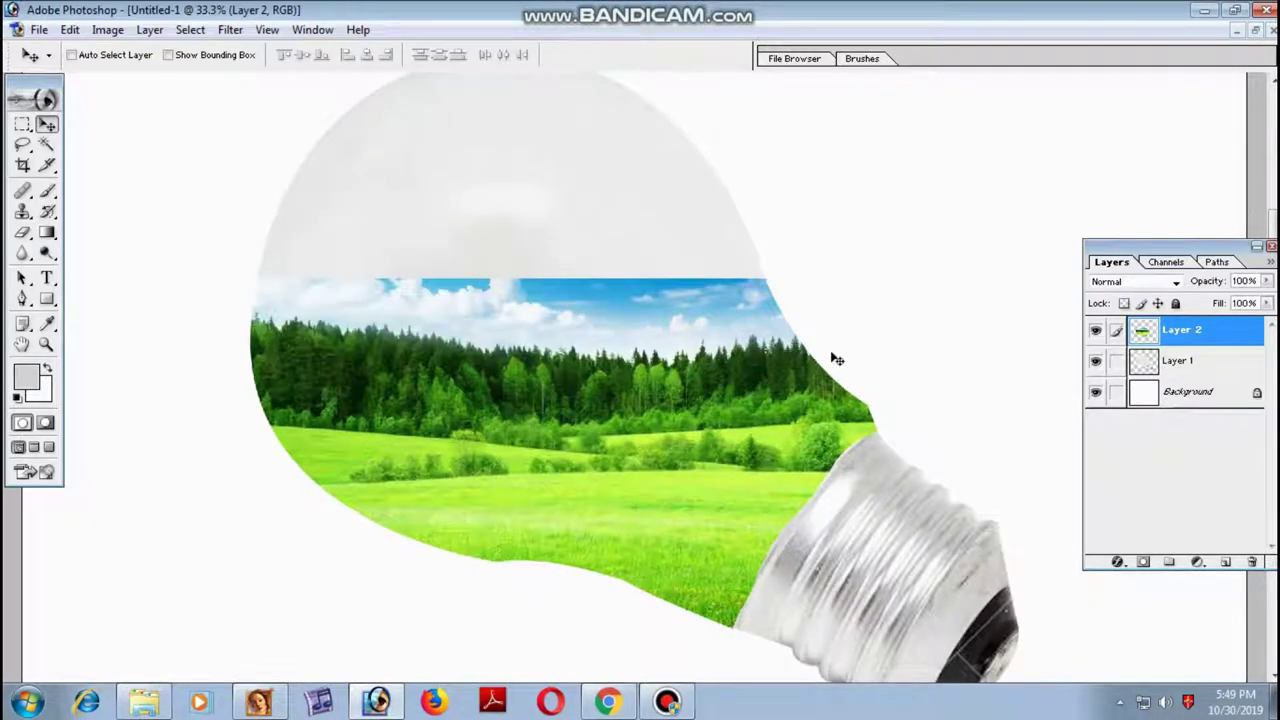
key(e)
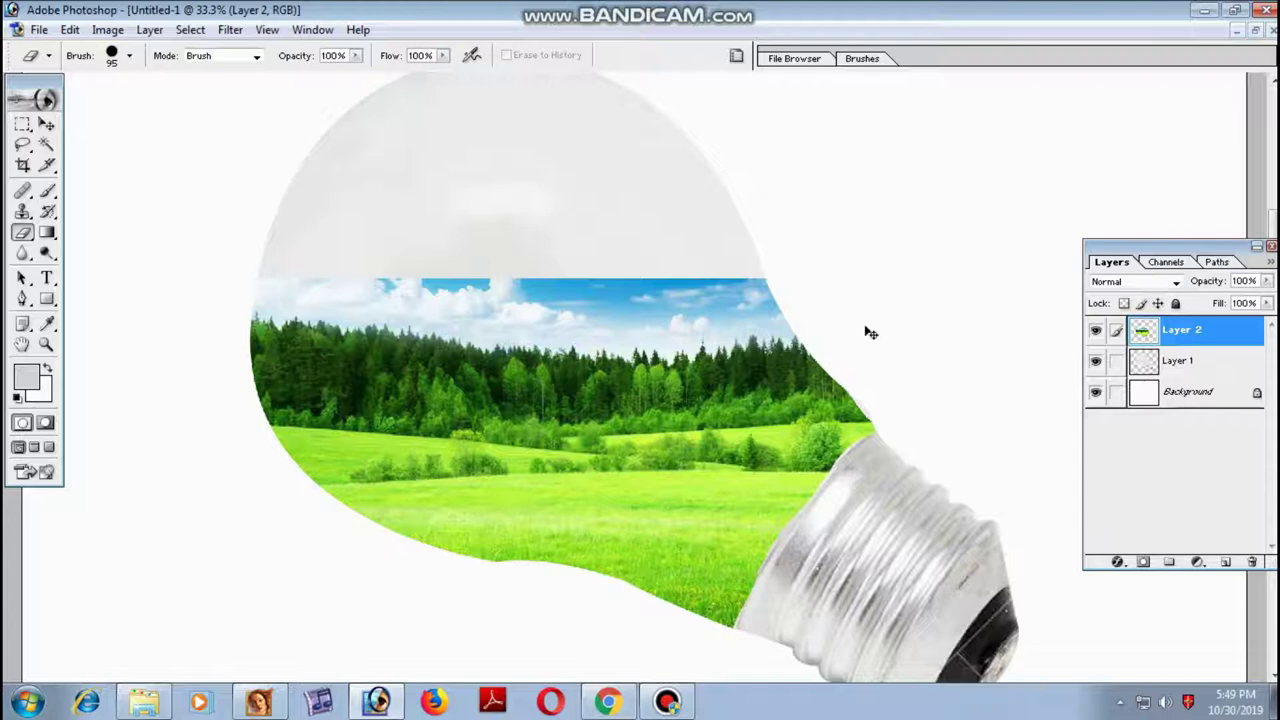
key(ctrl+z)
key(ctrl+z)
Lasso the sky above the treeline, feather the selection, and delete it from the field layer
click(22, 144)
drag(791, 279, 789, 331)
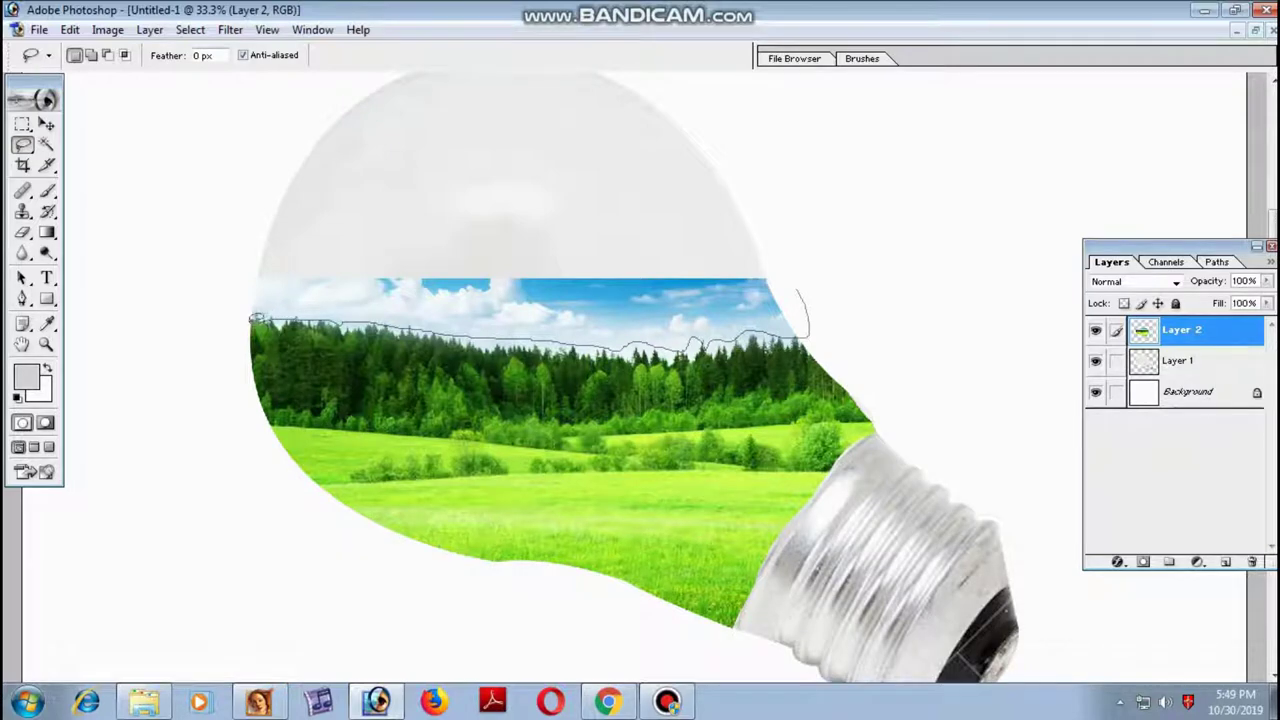
drag(256, 318, 815, 325)
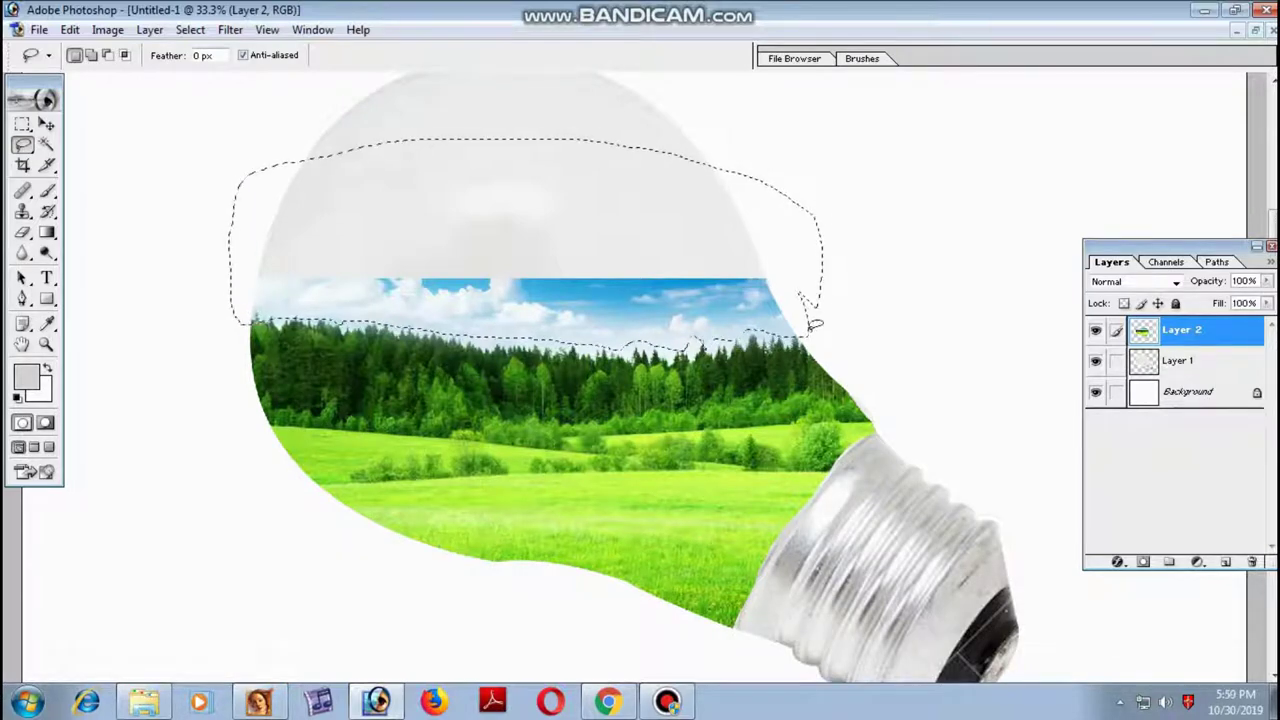
key(ctrl+alt+d)
key(Return)
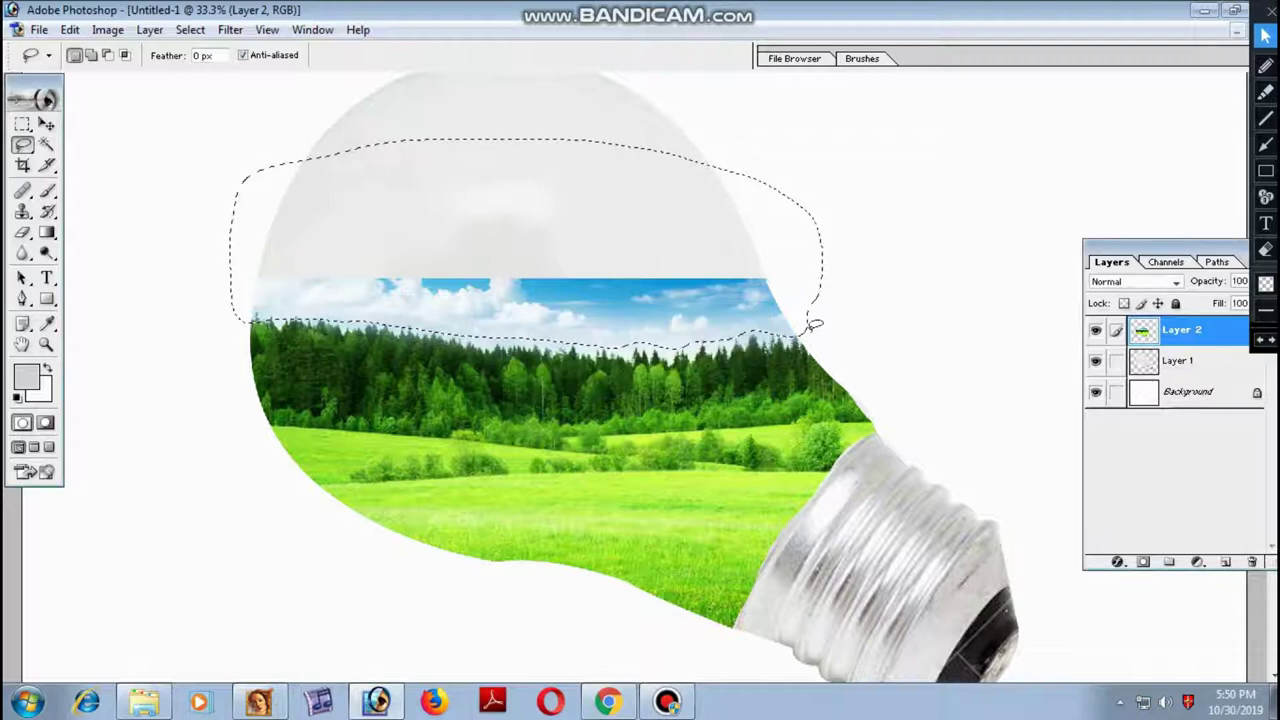
key(Delete)
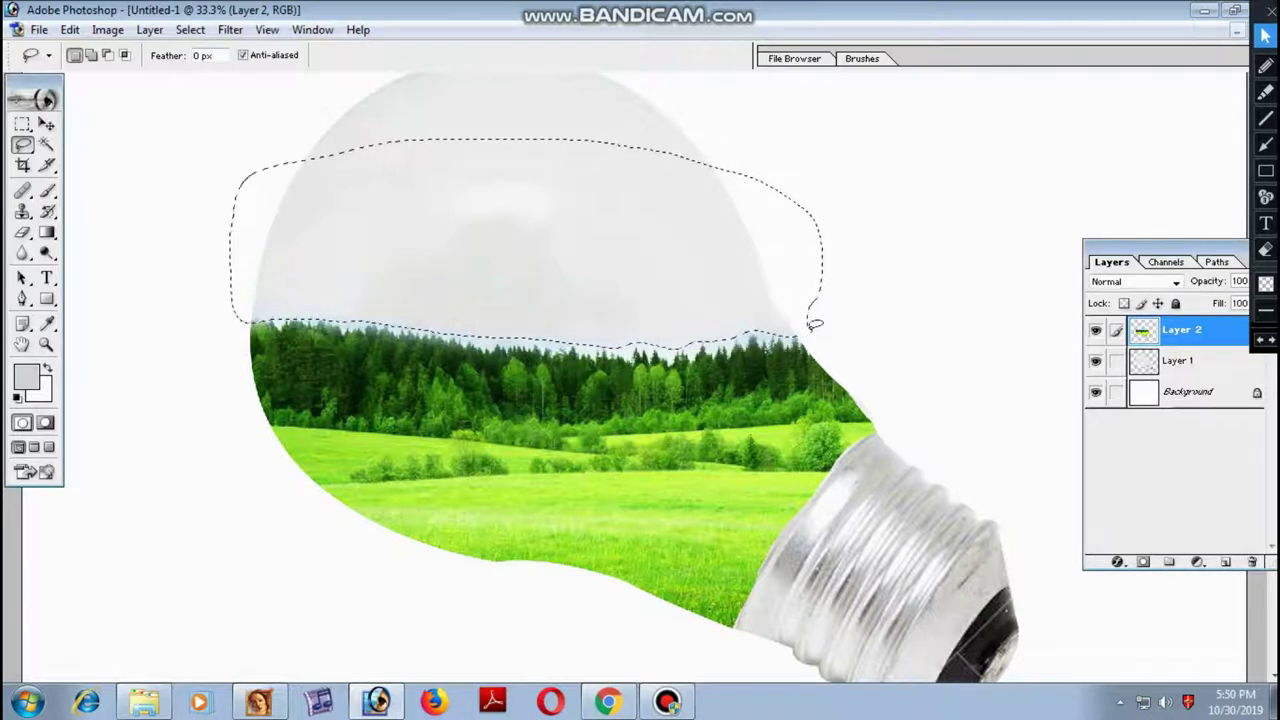
key(ctrl+d)
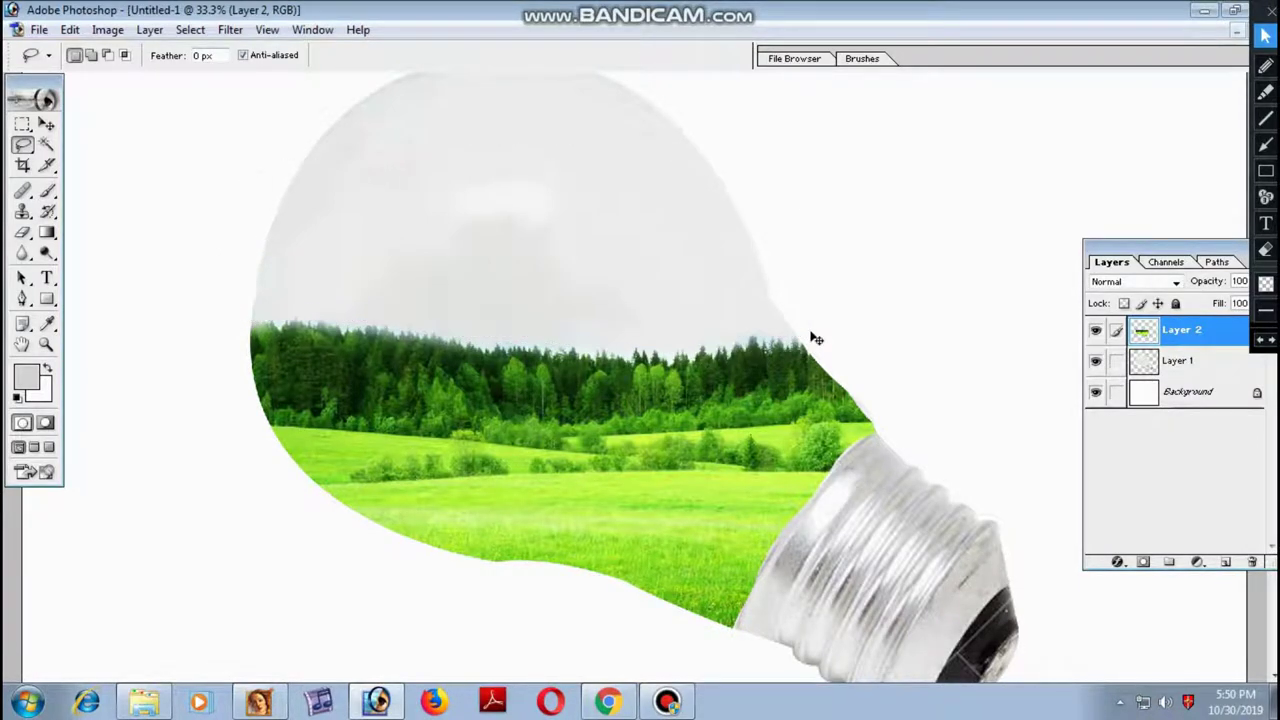
key(ctrl+0)
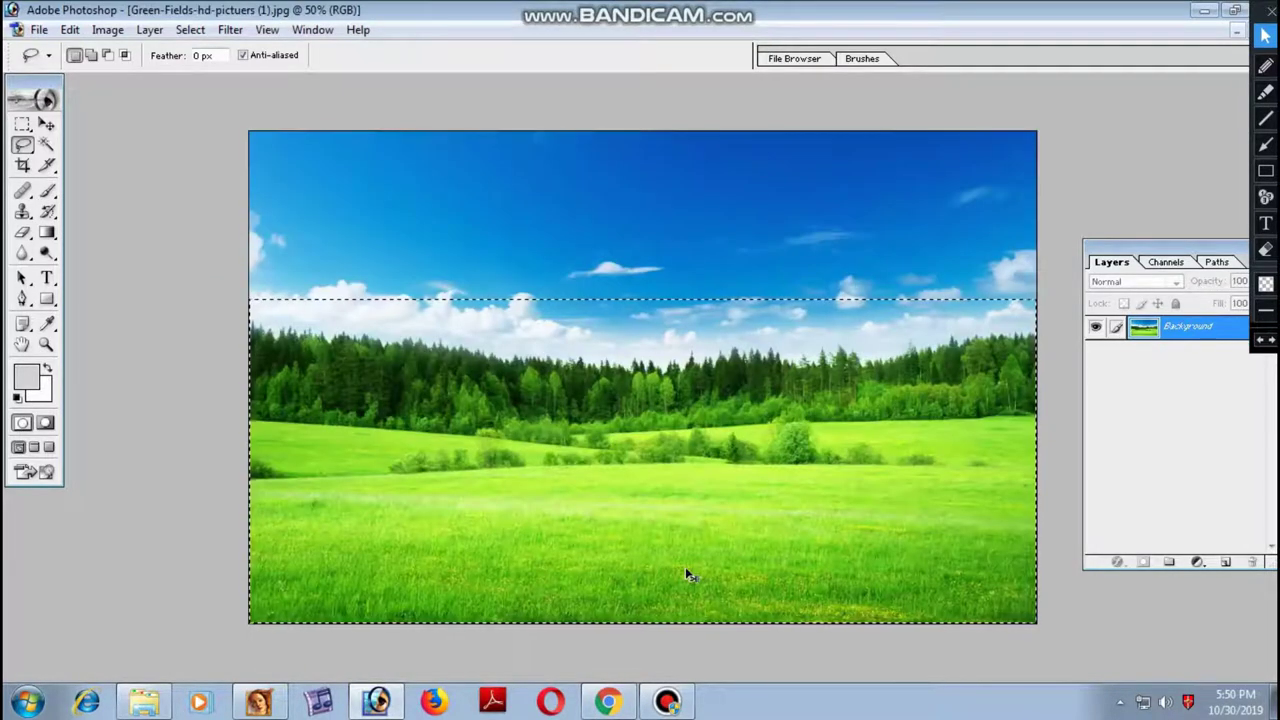
Close the green fields photo without saving, paste the sunset, and enlarge it to about 749% over the bulb
key(ctrl+w)
click(646, 272)
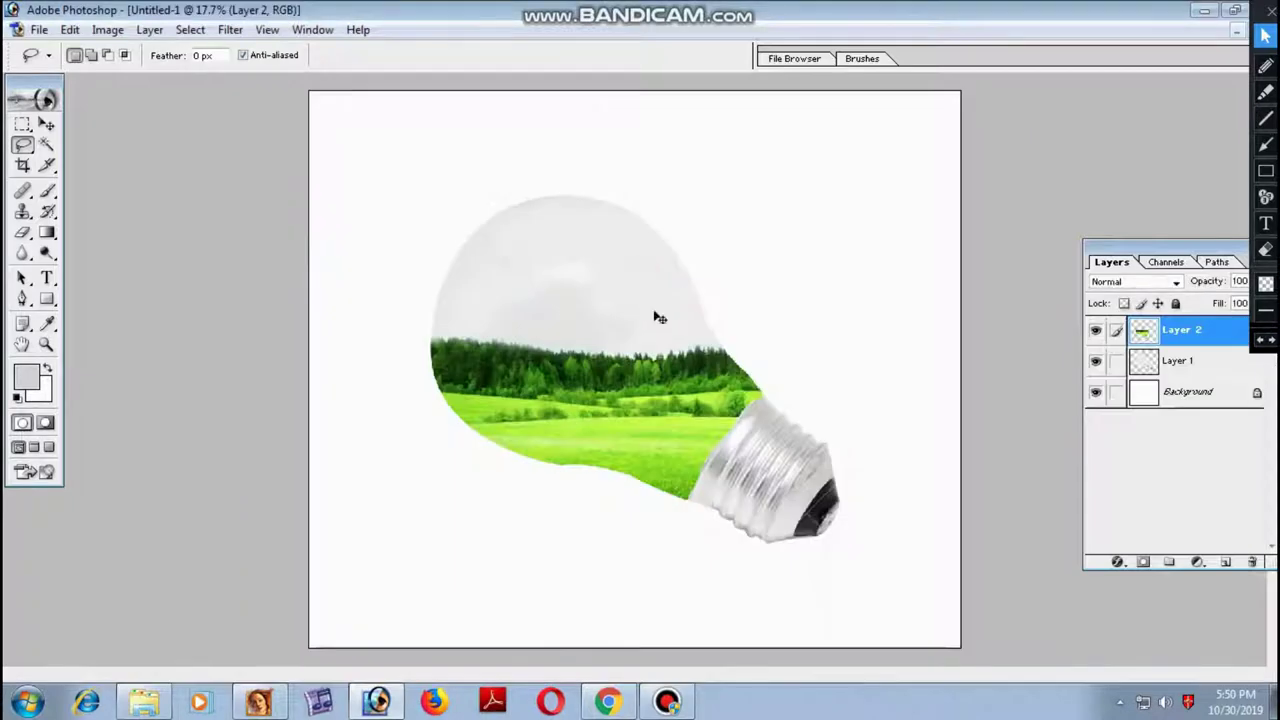
key(ctrl+v)
key(ctrl+t)
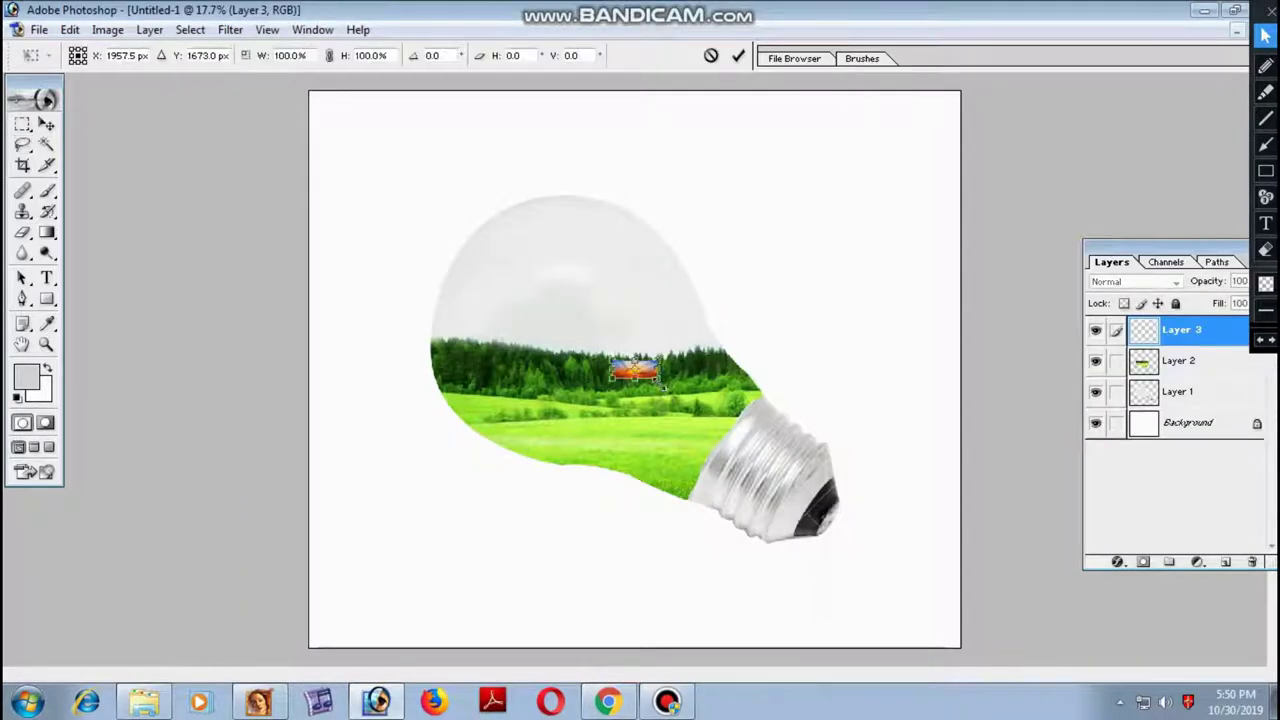
drag(665, 383, 800, 457)
drag(743, 383, 680, 343)
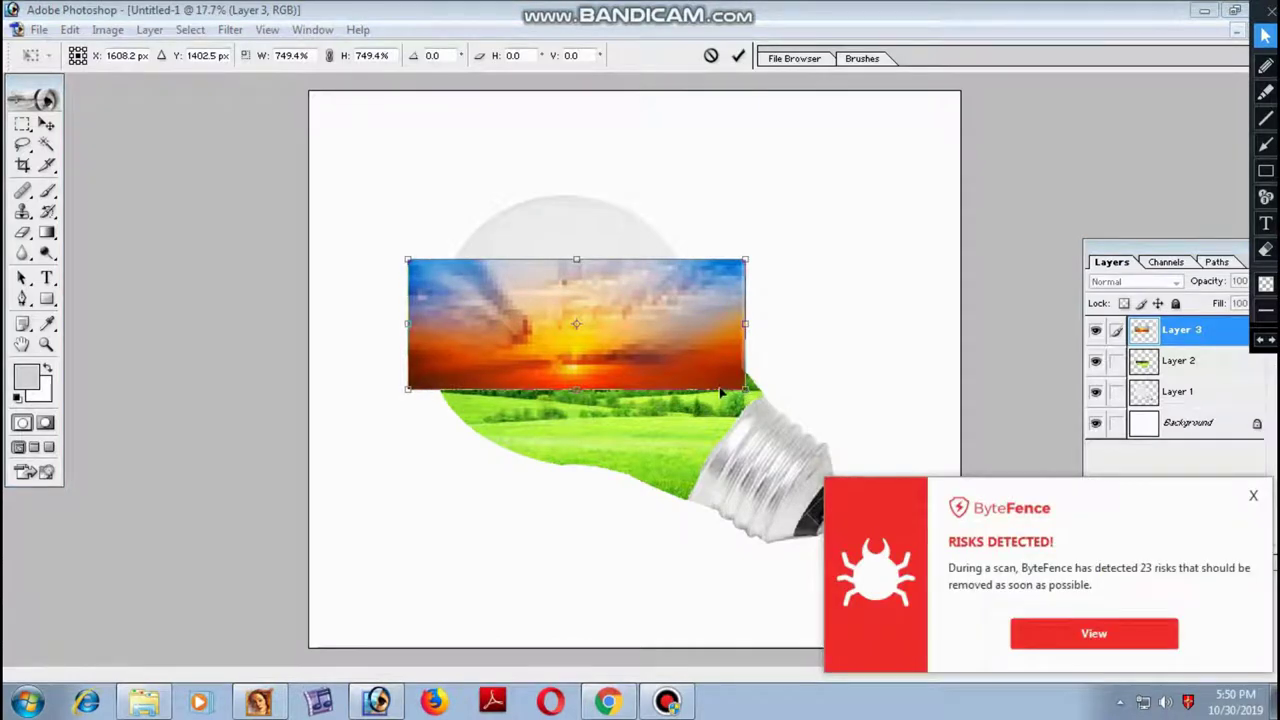
click(1253, 495)
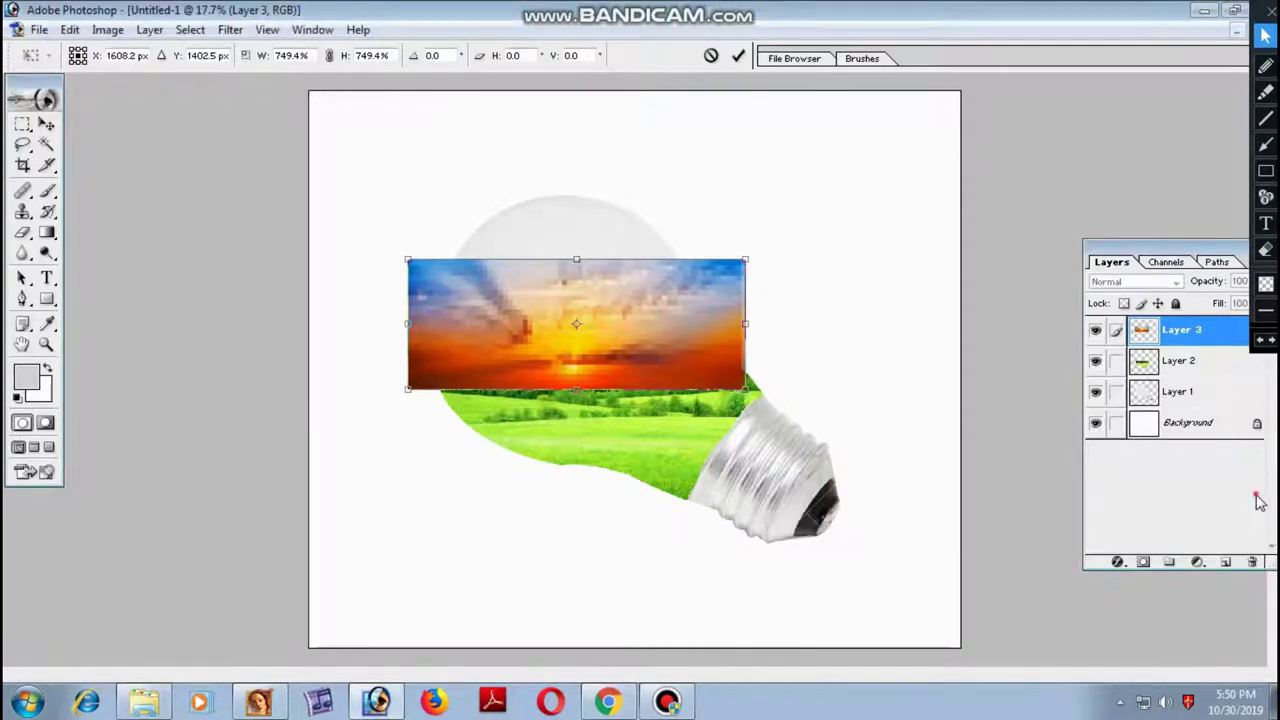
key(Return)
Enlarge the sunset slightly toward the bulb top and set Layer 3 to 50% opacity
key(l)
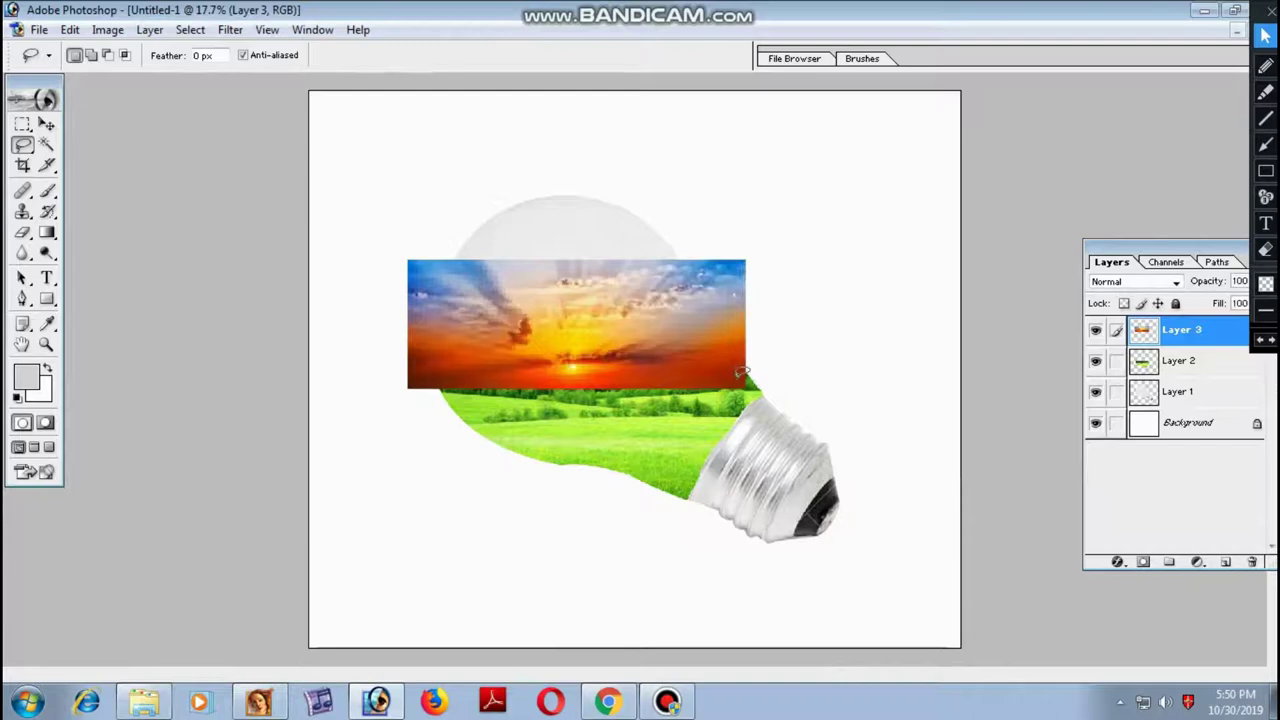
key(ctrl+t)
mouse_move(745, 387)
mouse_down()
mouse_move(771, 391)
mouse_move(744, 295)
mouse_move(745, 341)
mouse_up()
key(Return)
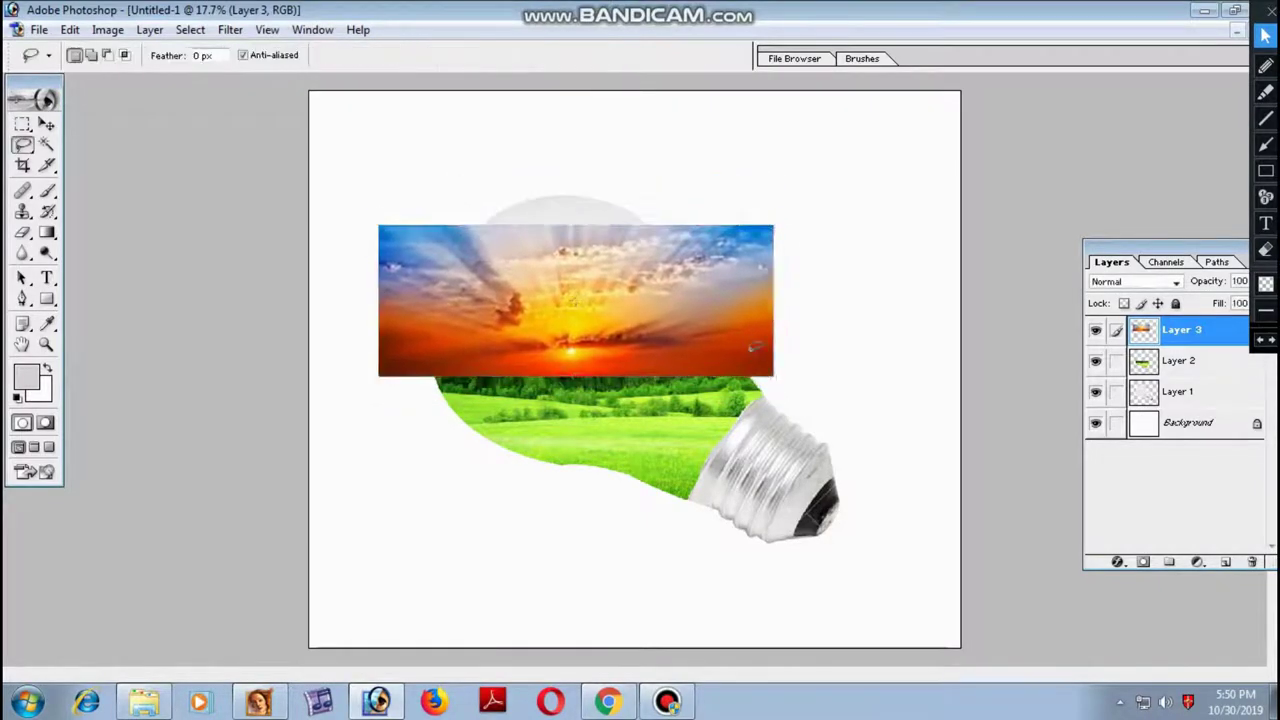
key(5)
key(ctrl+plus)
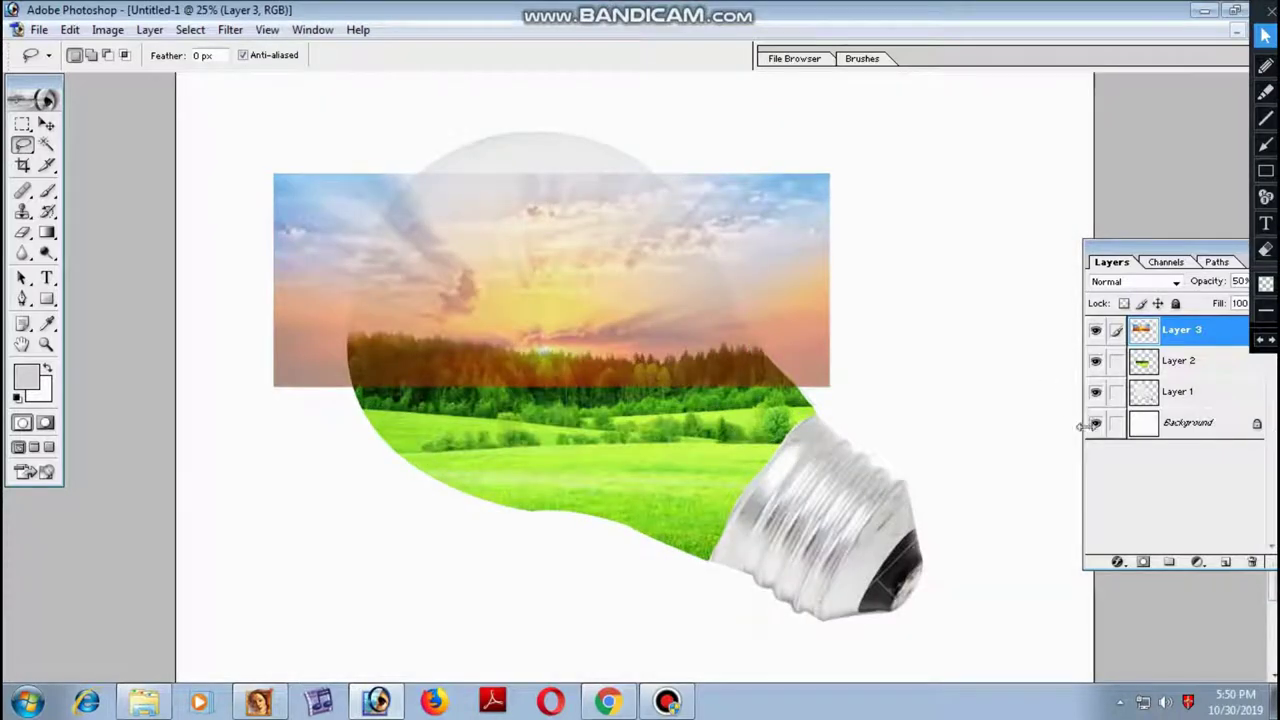
Delete the sunset outside the bulb using a Magic Wand selection from Layer 1, then restore 100% opacity
click(1180, 393)
click(46, 144)
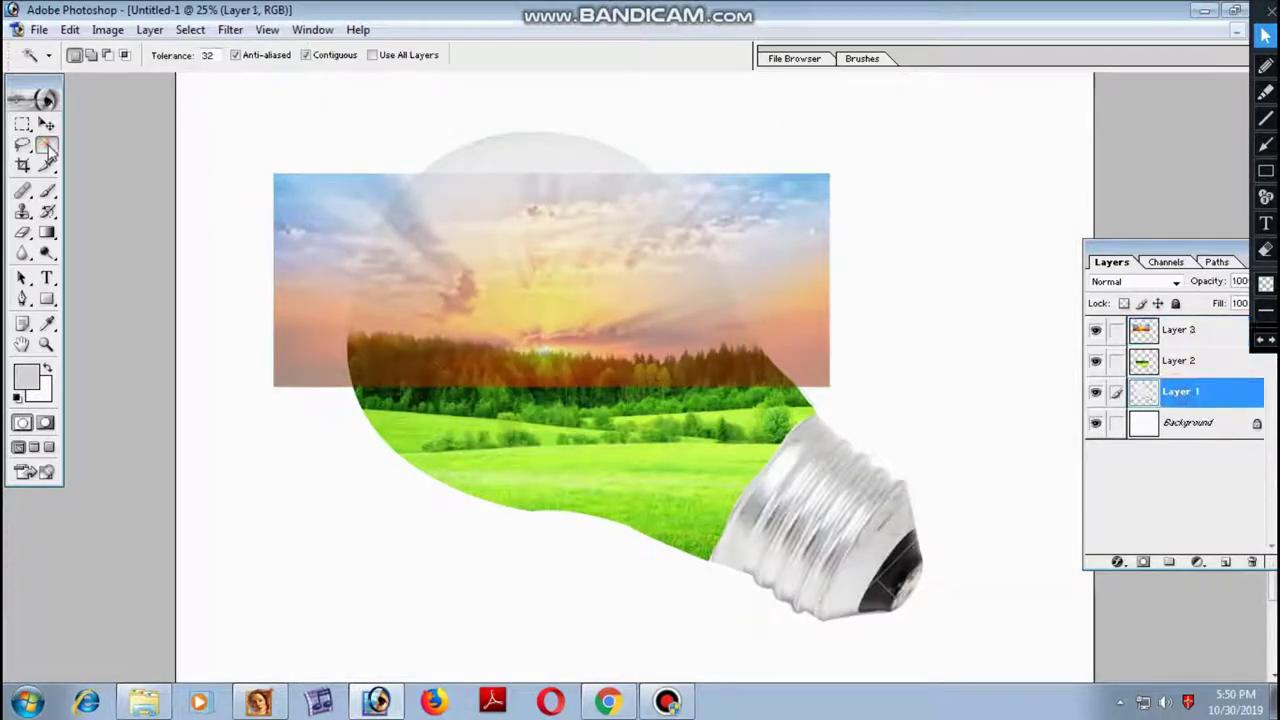
click(299, 266)
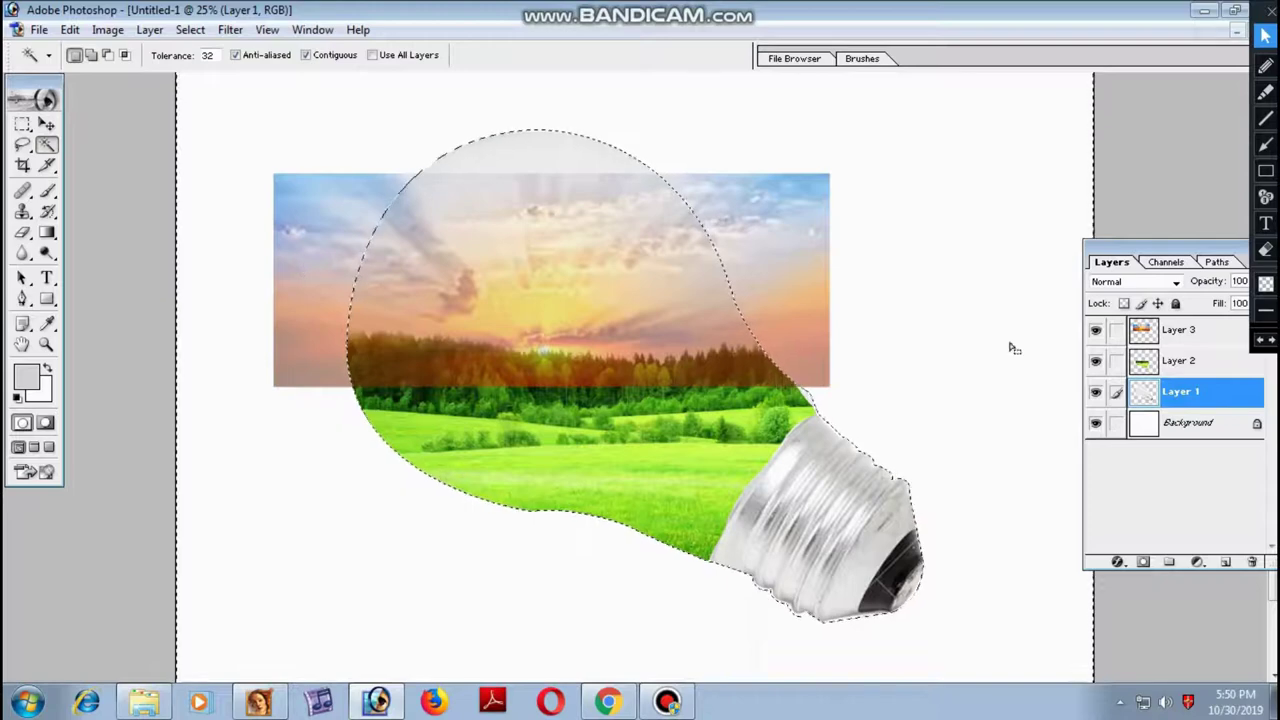
click(1180, 330)
key(Delete)
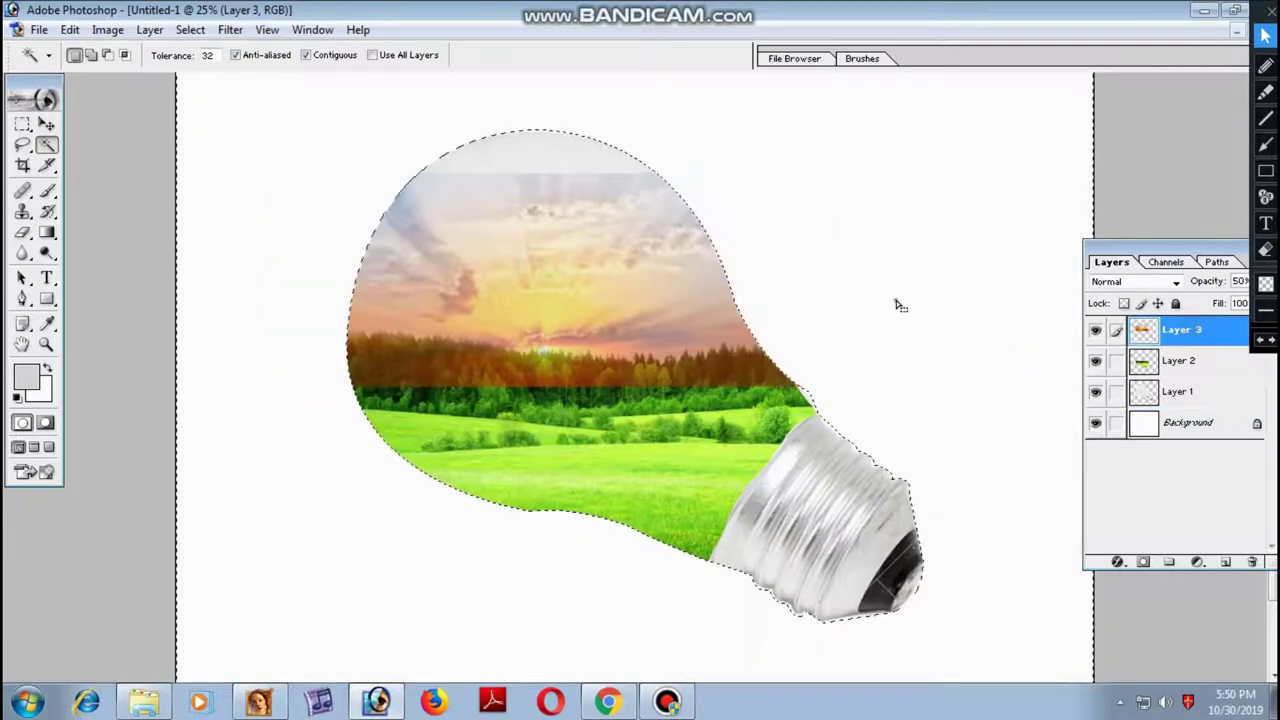
key(ctrl+d)
key(v)
key(1)
key(0)
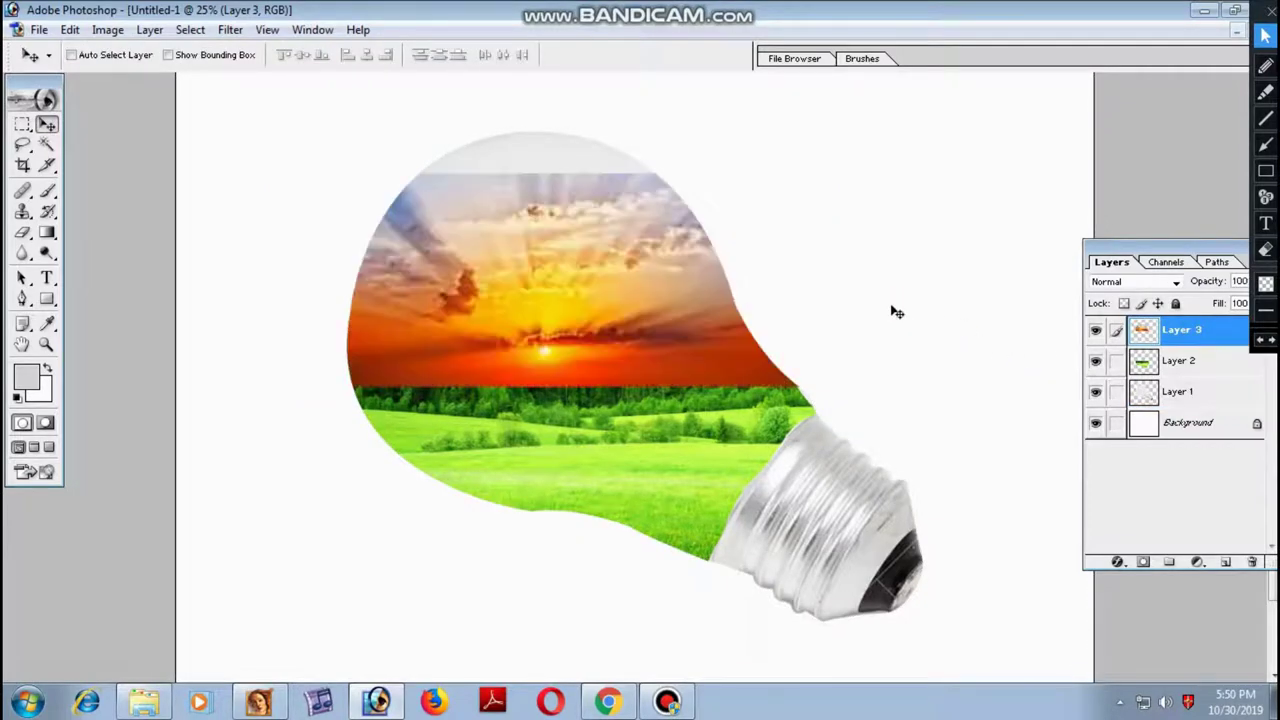
Marquee a band across the horizon, feather it 2 px, and delete that sunset strip to reveal the treeline
mouse_move(806, 340)
mouse_down()
mouse_move(766, 420)
mouse_move(777, 424)
mouse_up()
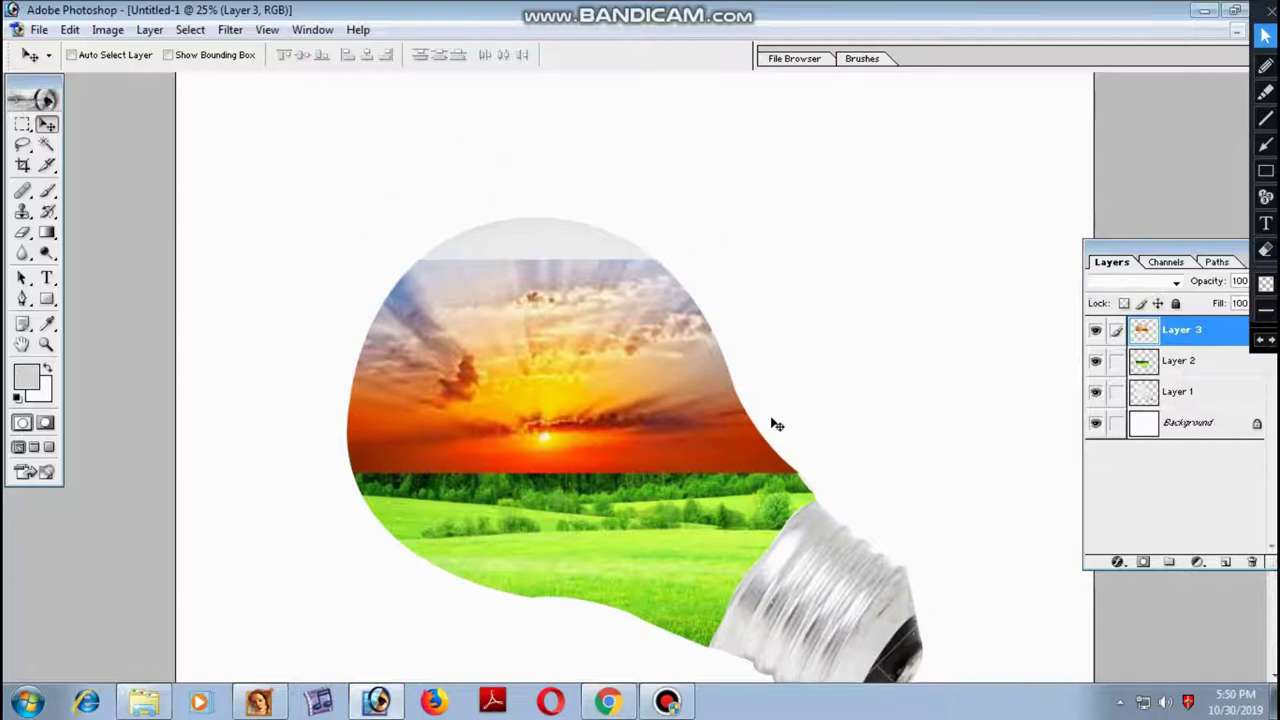
key(ctrl+shift+bracketleft)
click(23, 125)
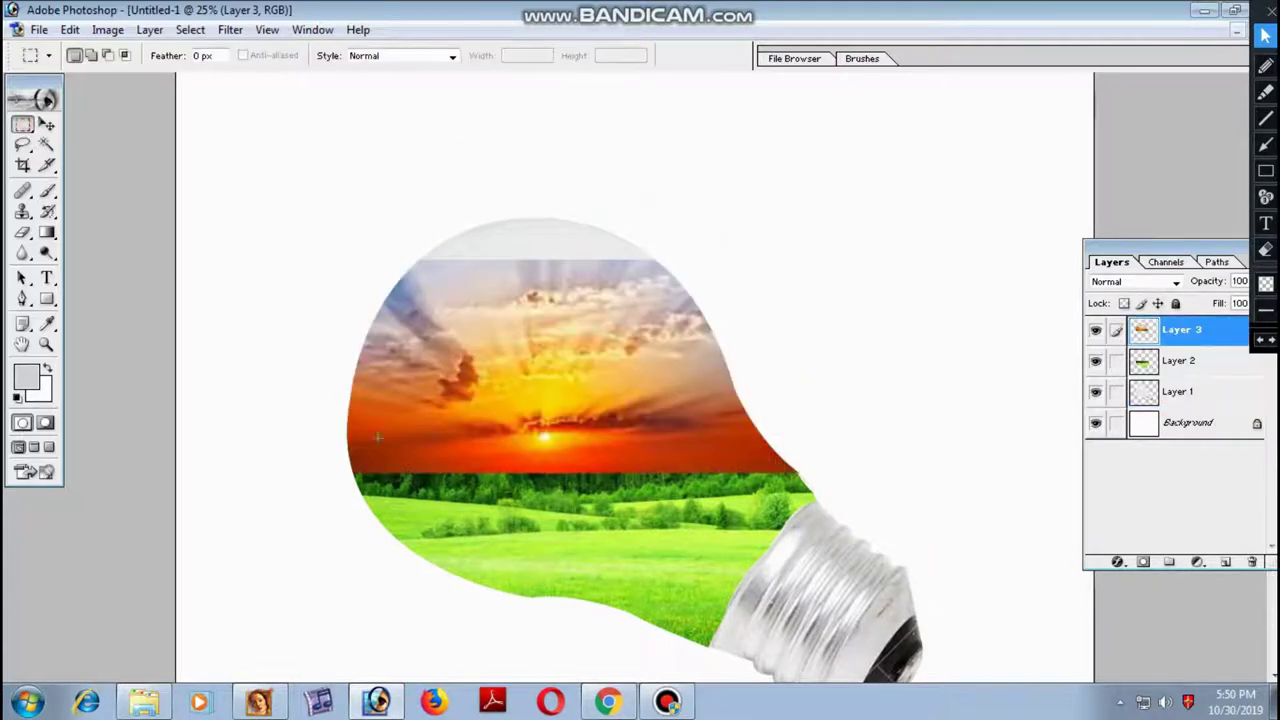
drag(335, 447, 916, 518)
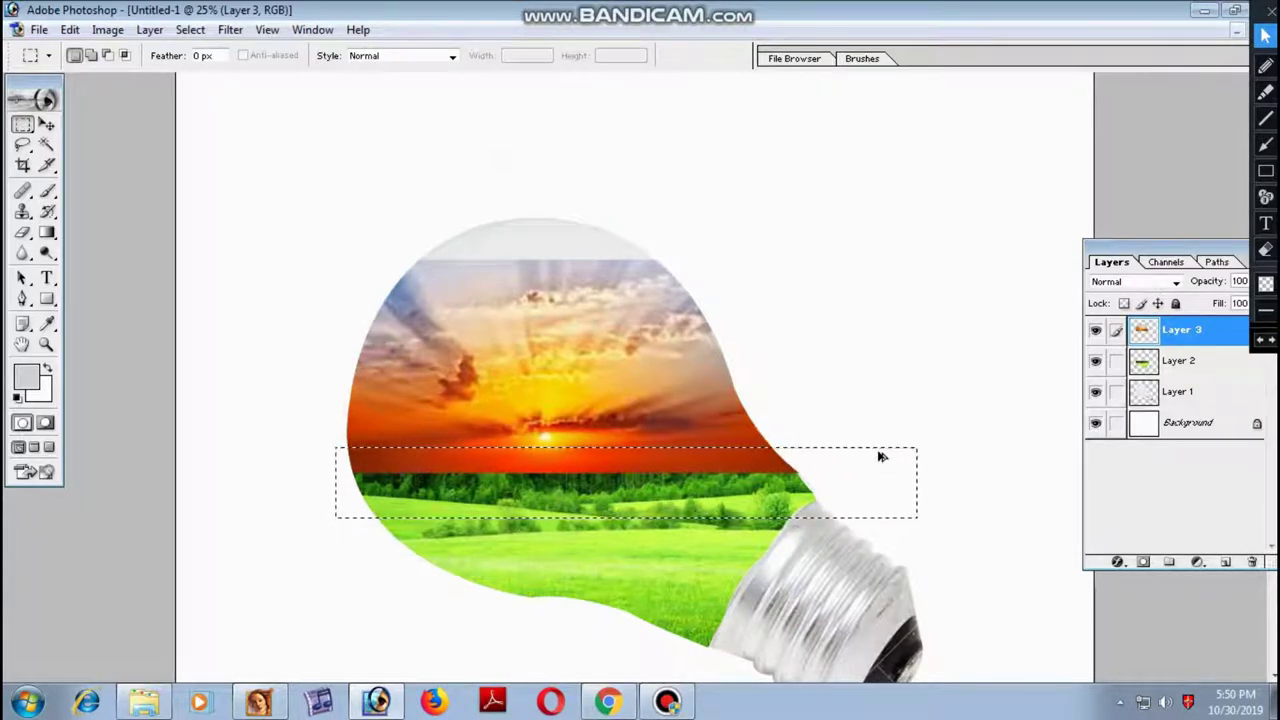
key(ctrl+alt+d)
text(2)
key(Return)
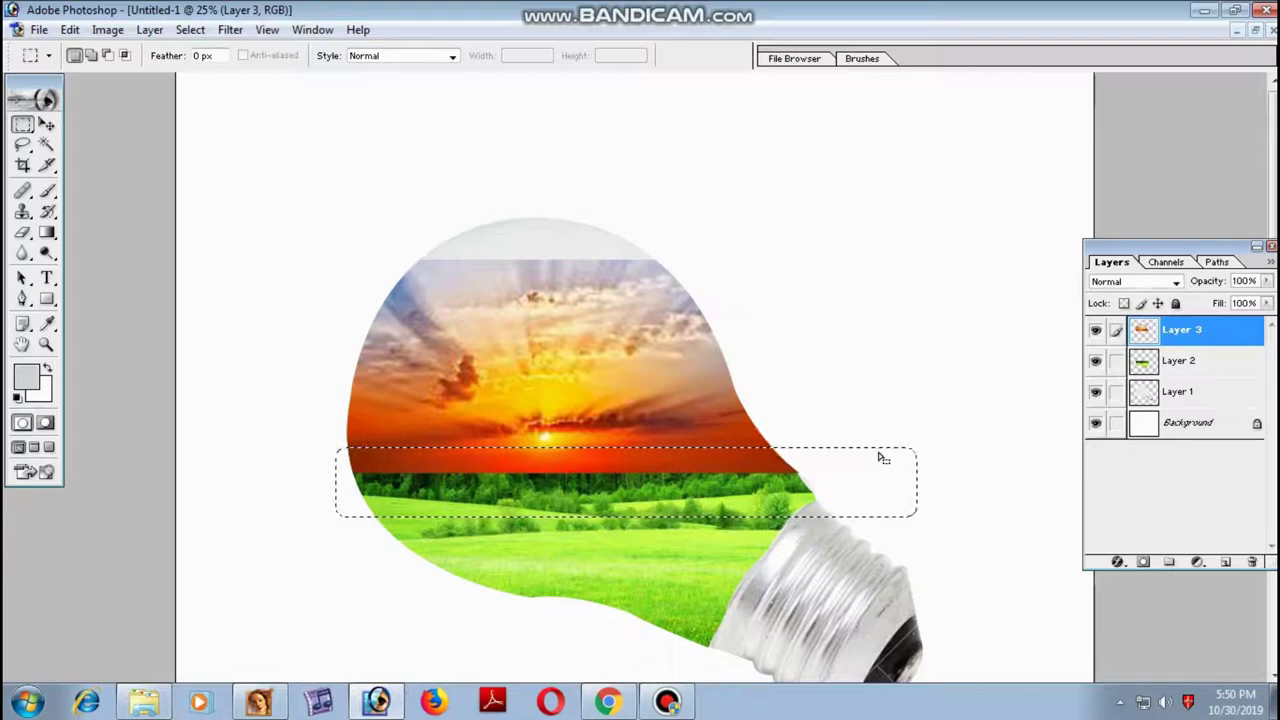
key(Delete)
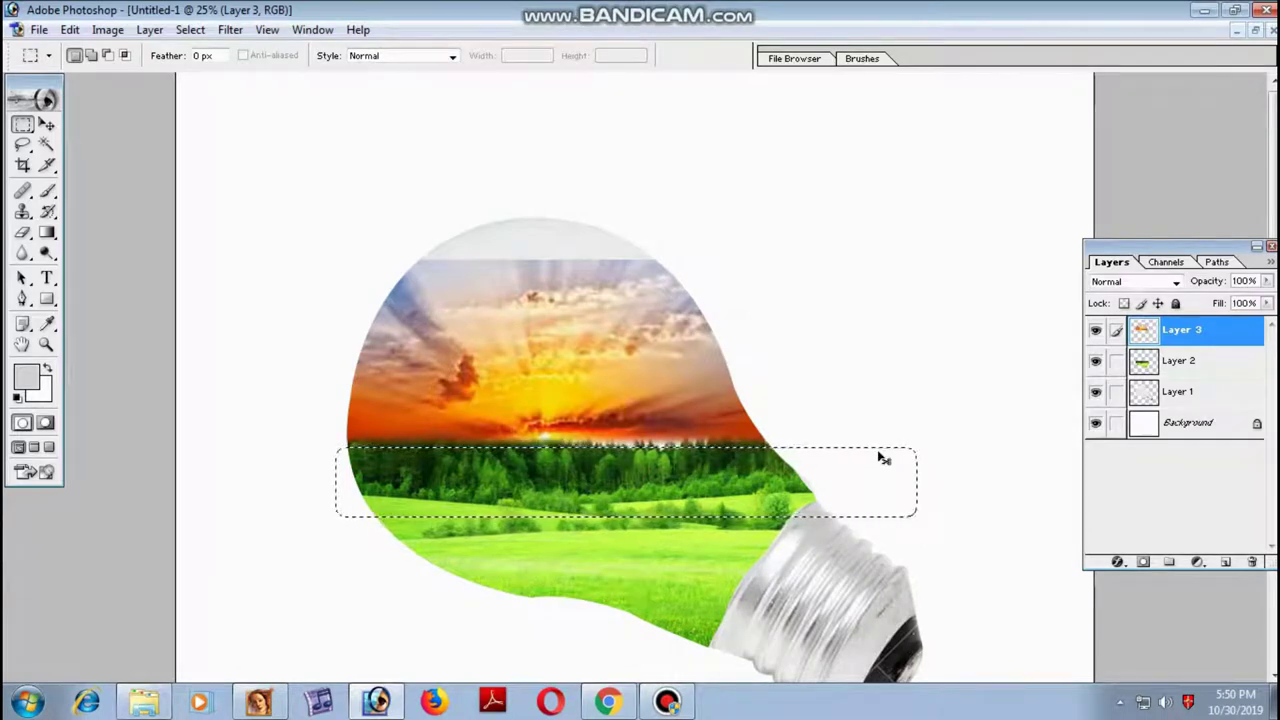
key(ctrl+d)
key(v)
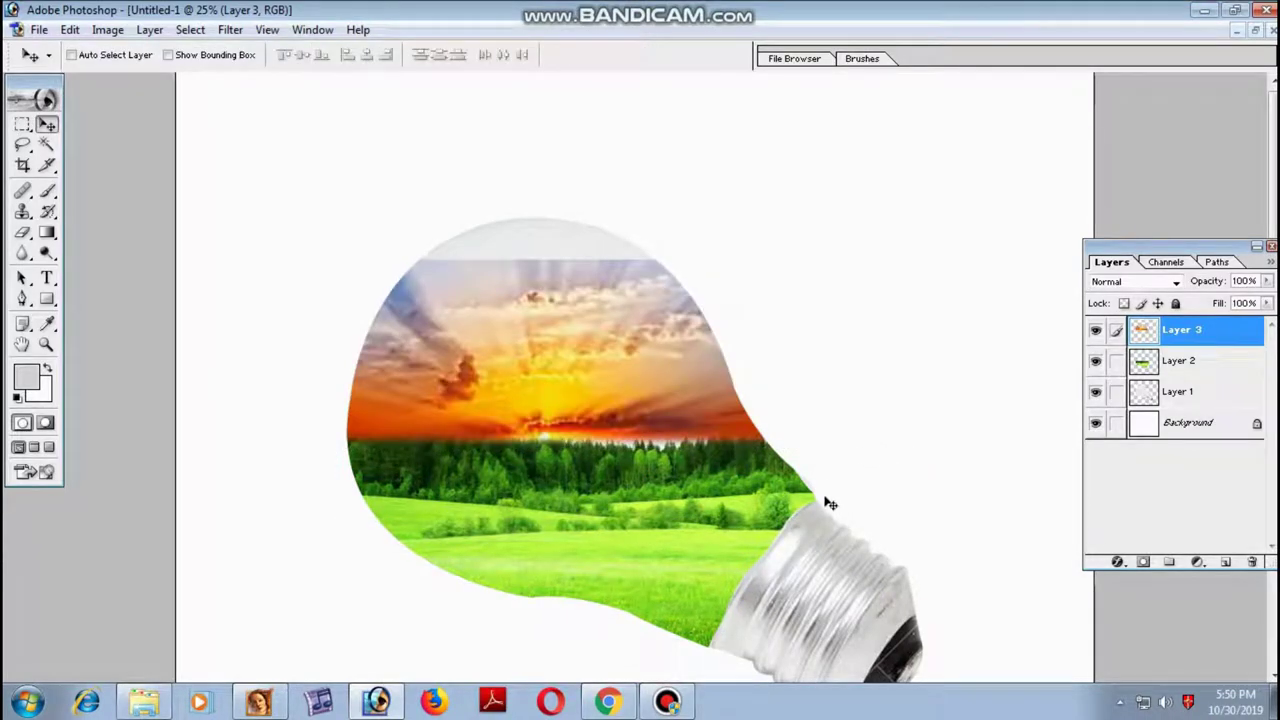
Widen the sunset layer to 107.9% and nudge it slightly right and down
drag(617, 418, 619, 406)
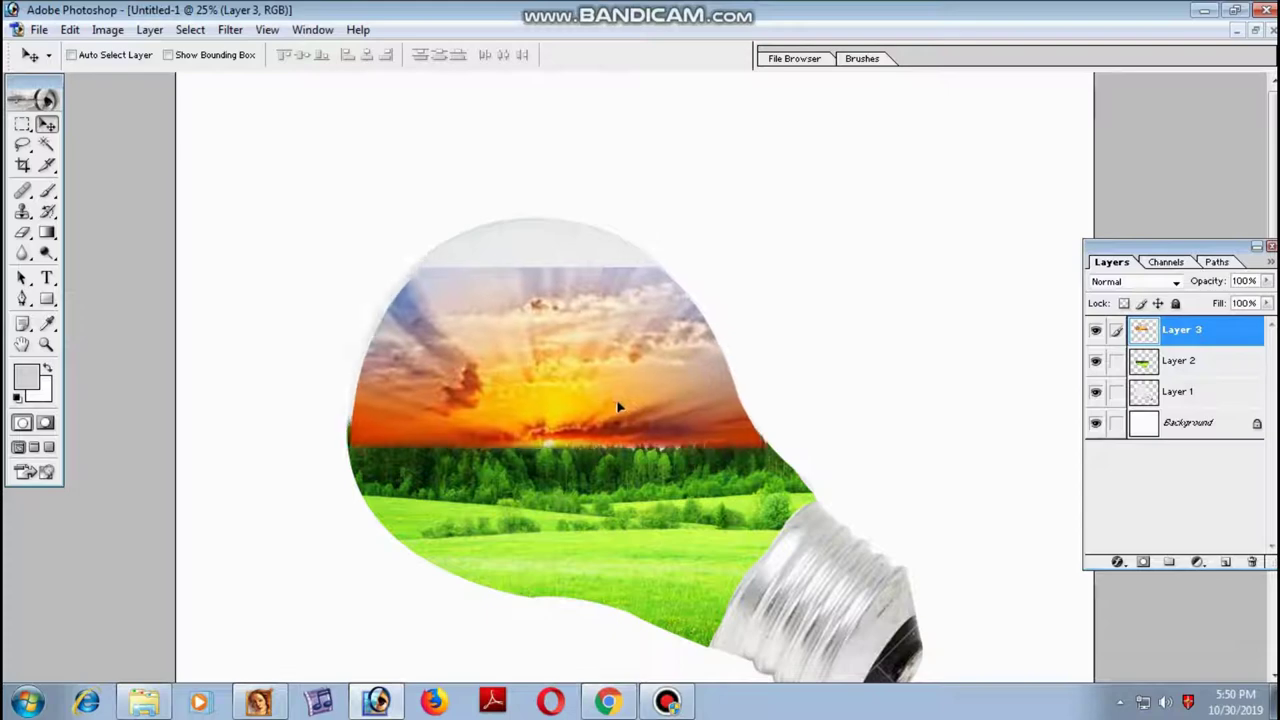
key(ctrl+z)
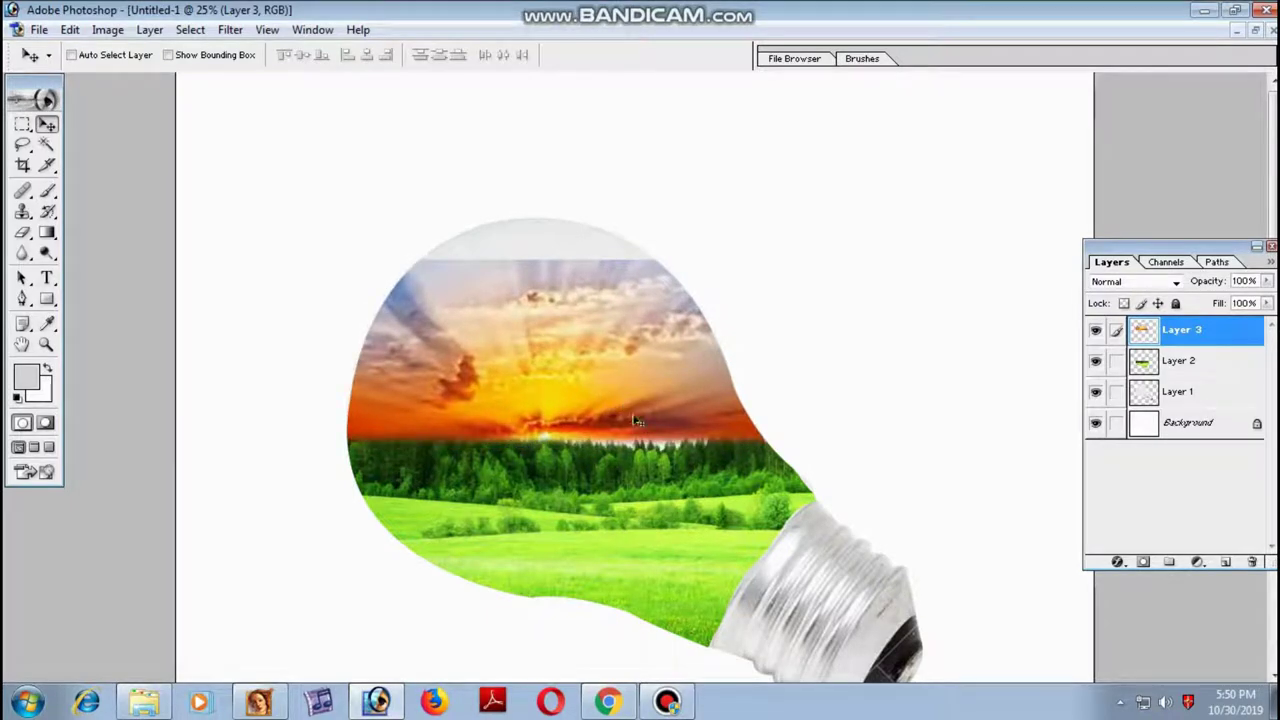
key(ctrl+t)
drag(782, 456, 798, 456)
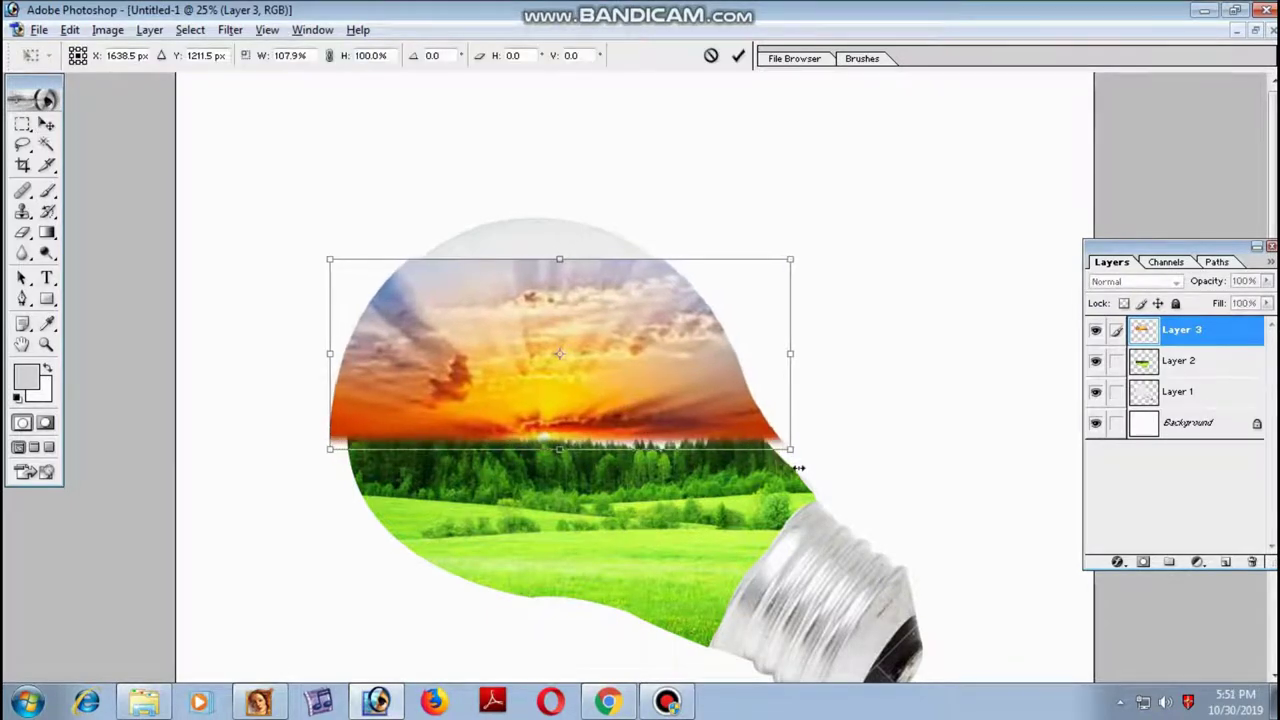
drag(686, 391, 696, 401)
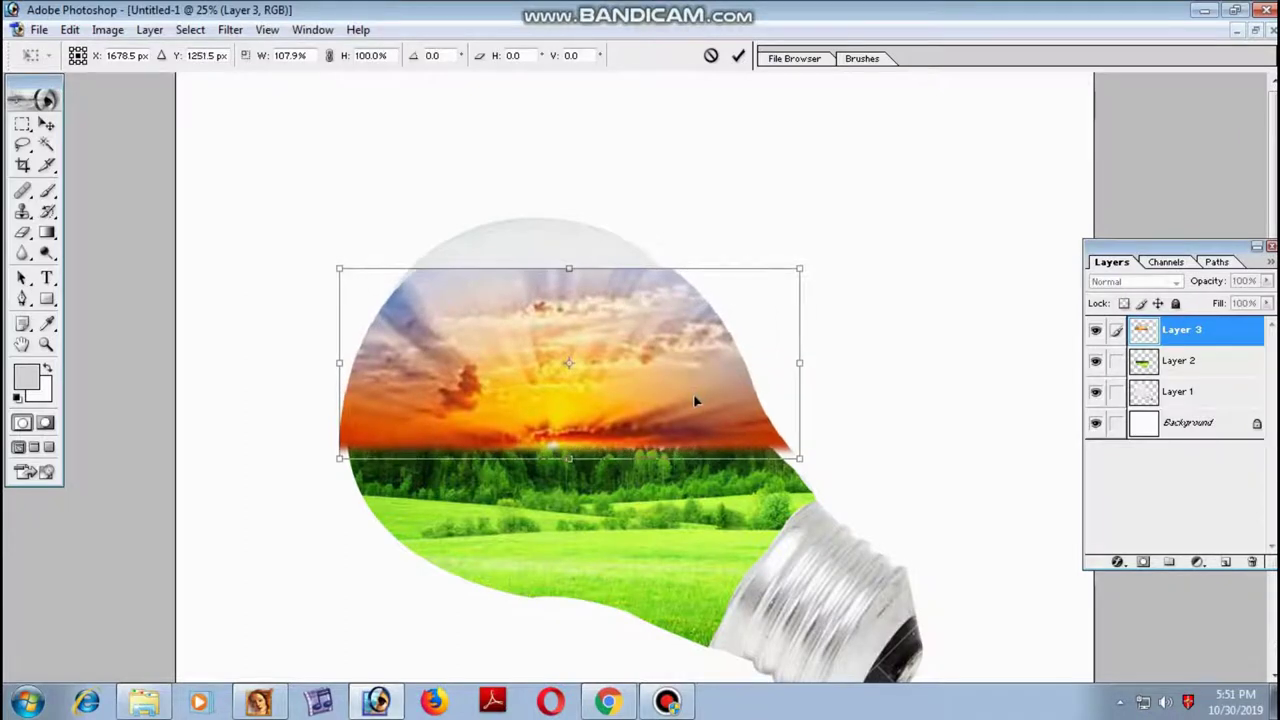
key(Return)
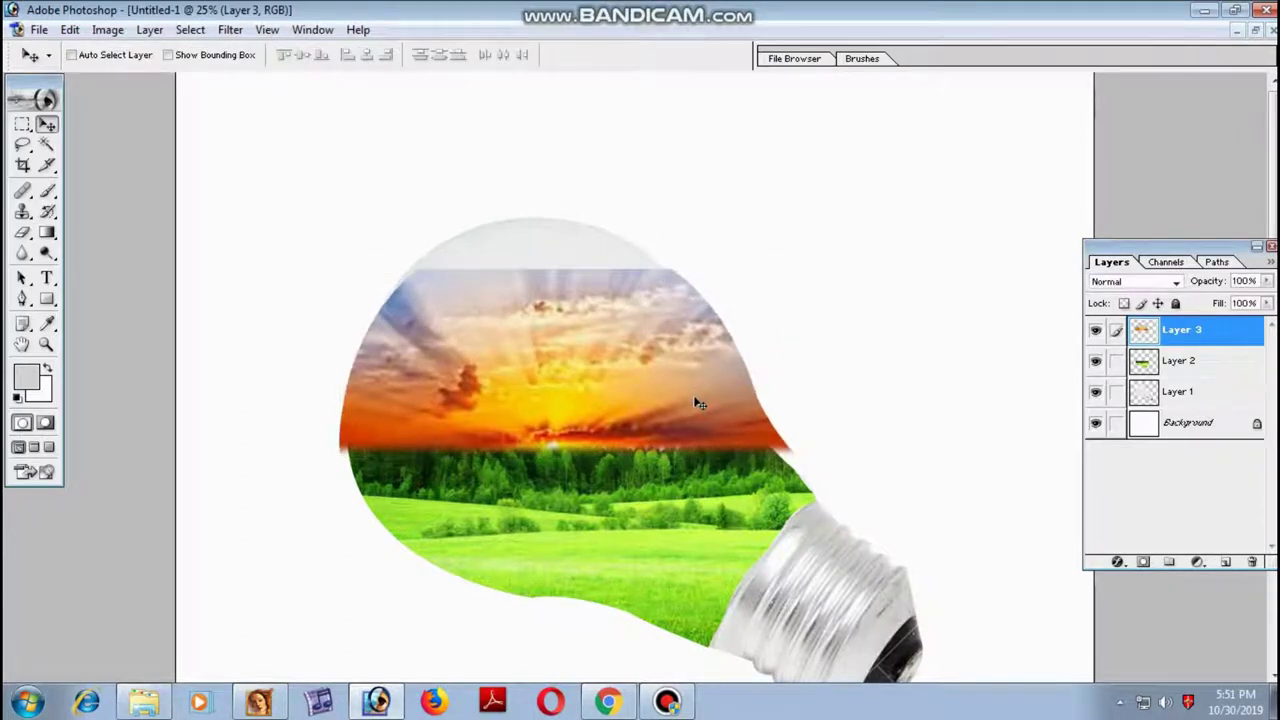
Magic Wand outside the bulb on Layer 1 and delete the spilling sunset from Layer 3
click(46, 144)
click(1200, 391)
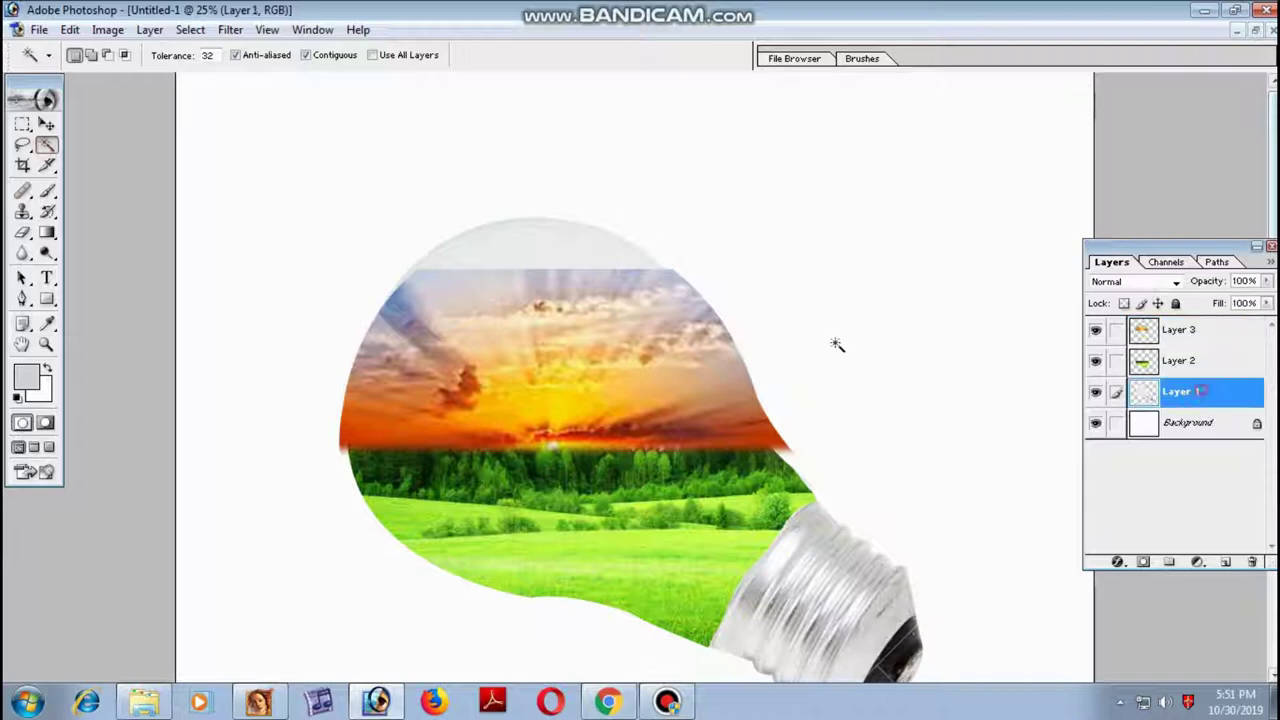
click(745, 396)
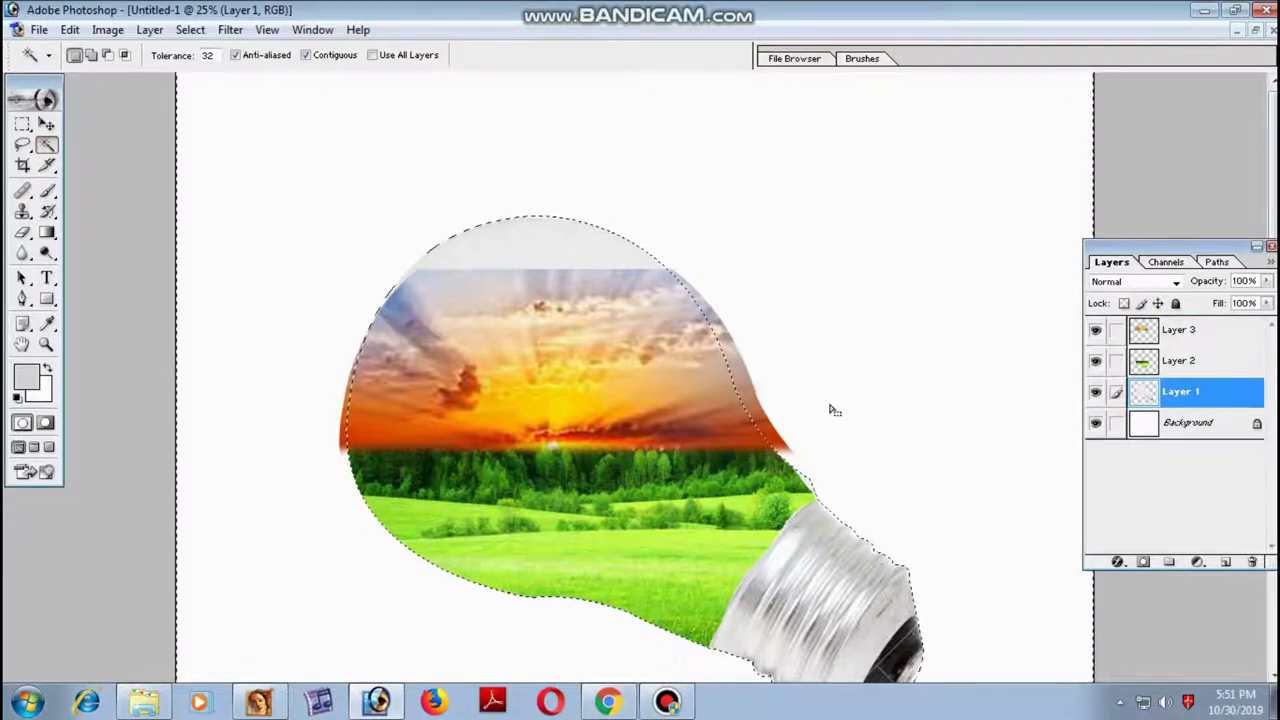
click(1233, 334)
key(Delete)
key(ctrl+d)
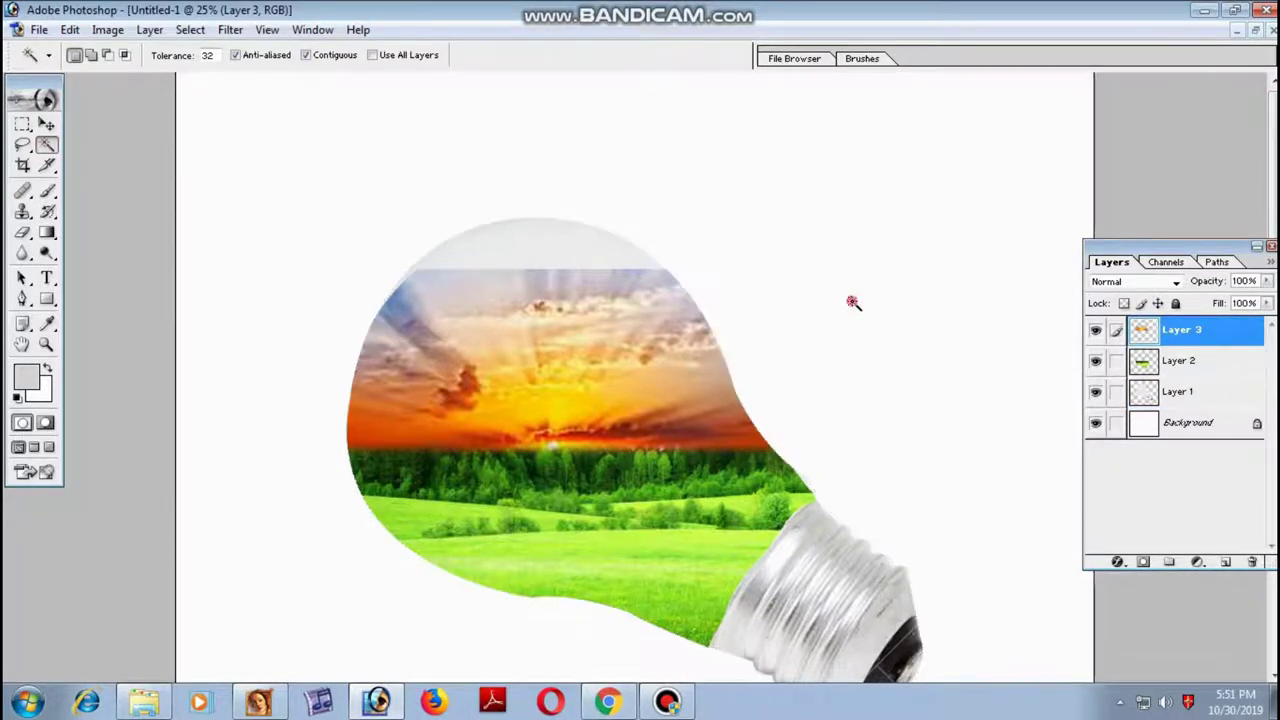
Select a rectangle over the bulb top, feather it and test-delete the sky
click(22, 125)
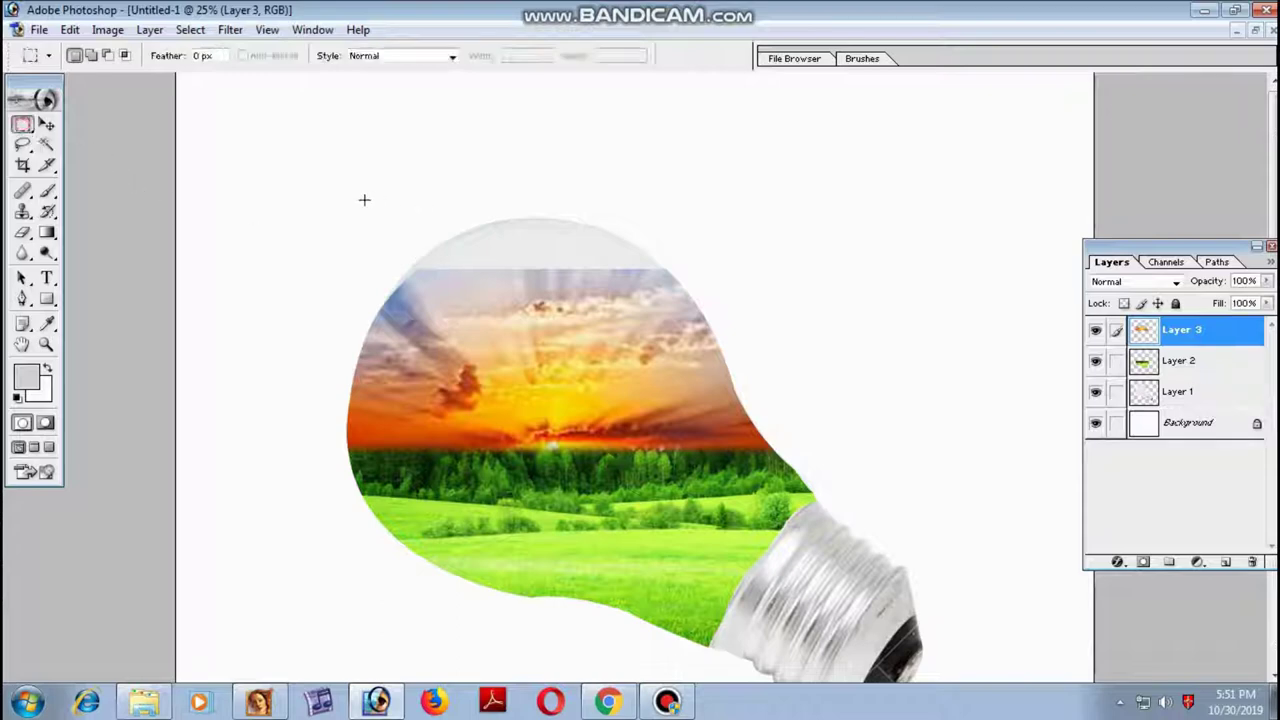
drag(234, 156, 856, 366)
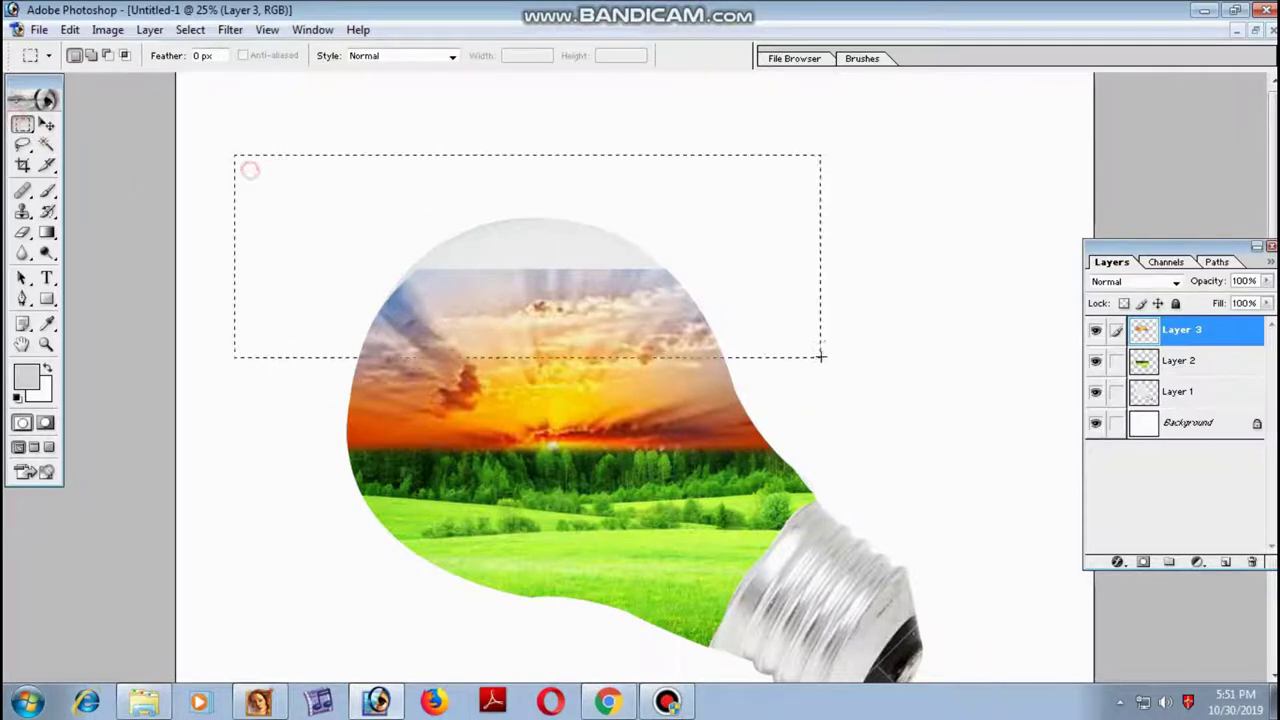
key(ctrl+alt+d)
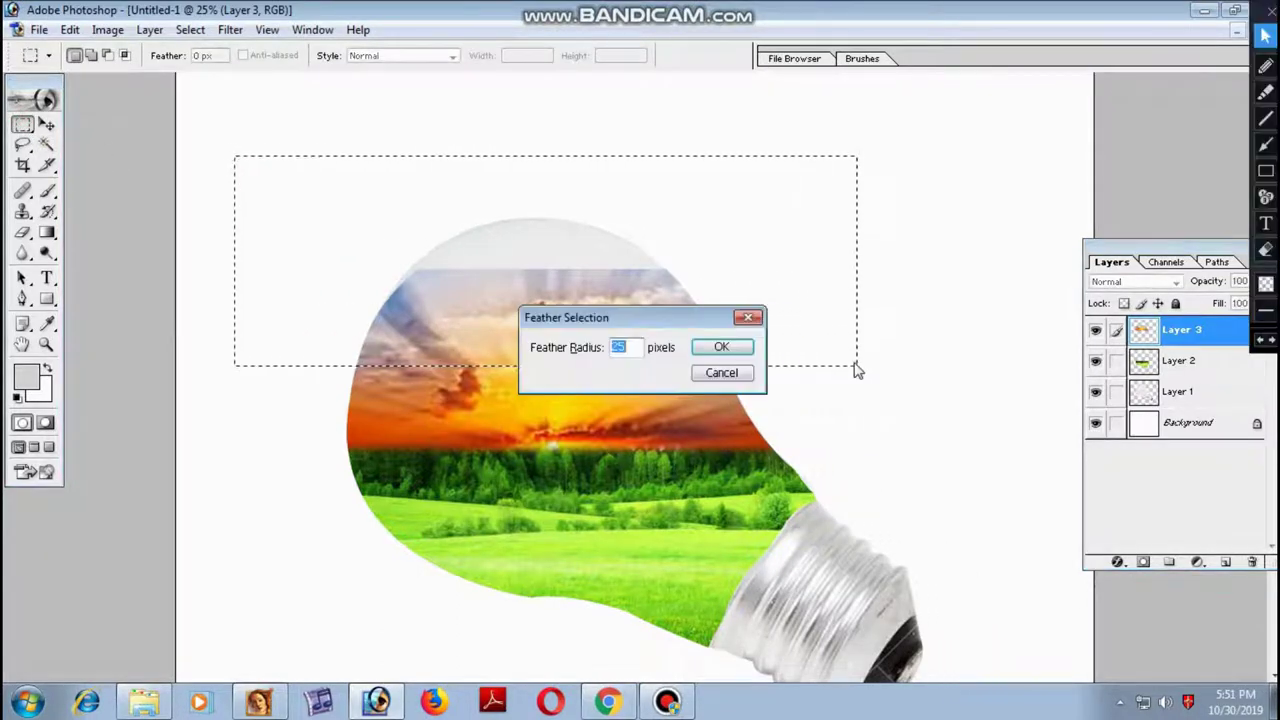
key(Return)
key(Delete)
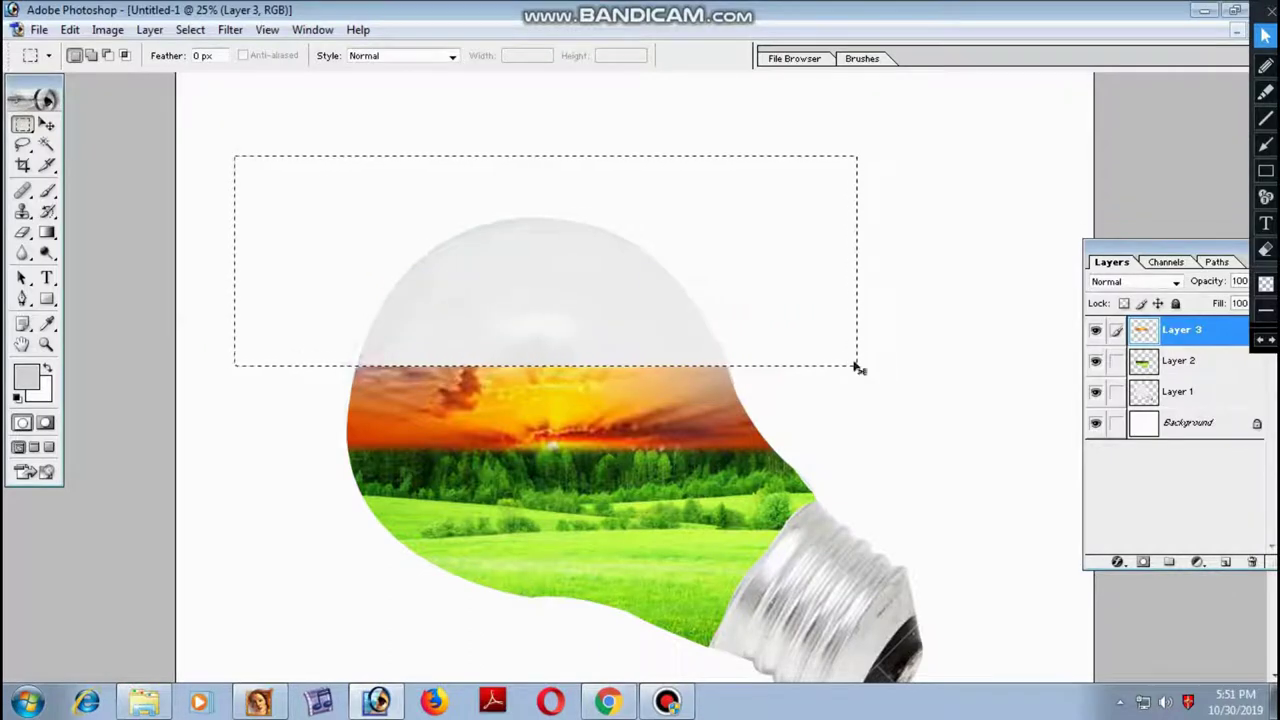
key(ctrl+z)
Retry the feather, settling on 25 px, and softly delete the sky's top strip
key(ctrl+alt+d)
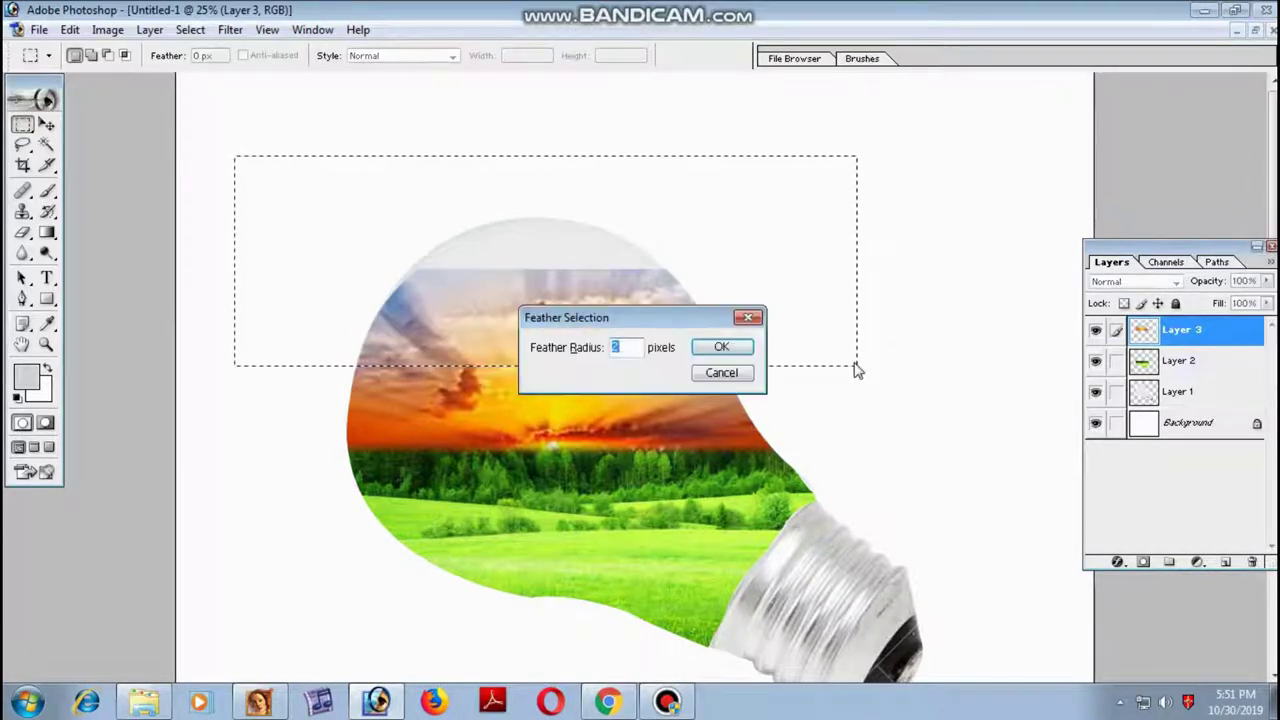
key(Return)
key(Delete)
key(ctrl+z)
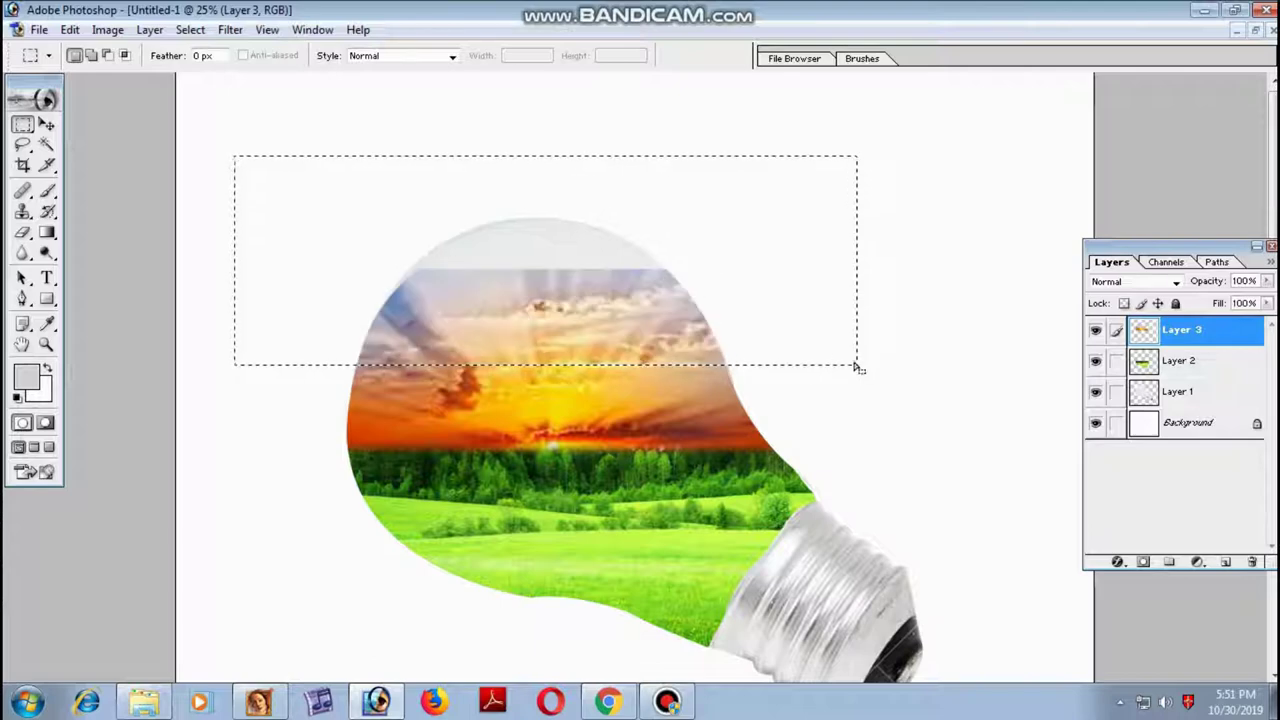
key(ctrl+alt+d)
key(Return)
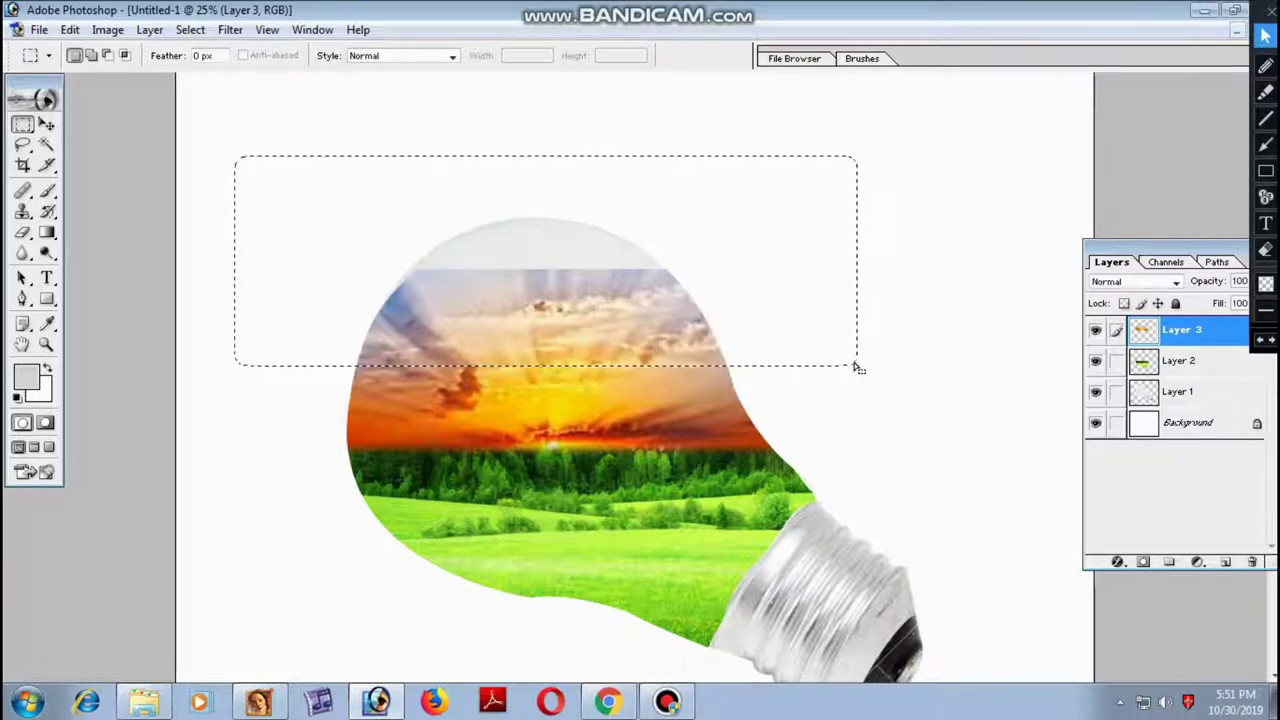
key(Delete)
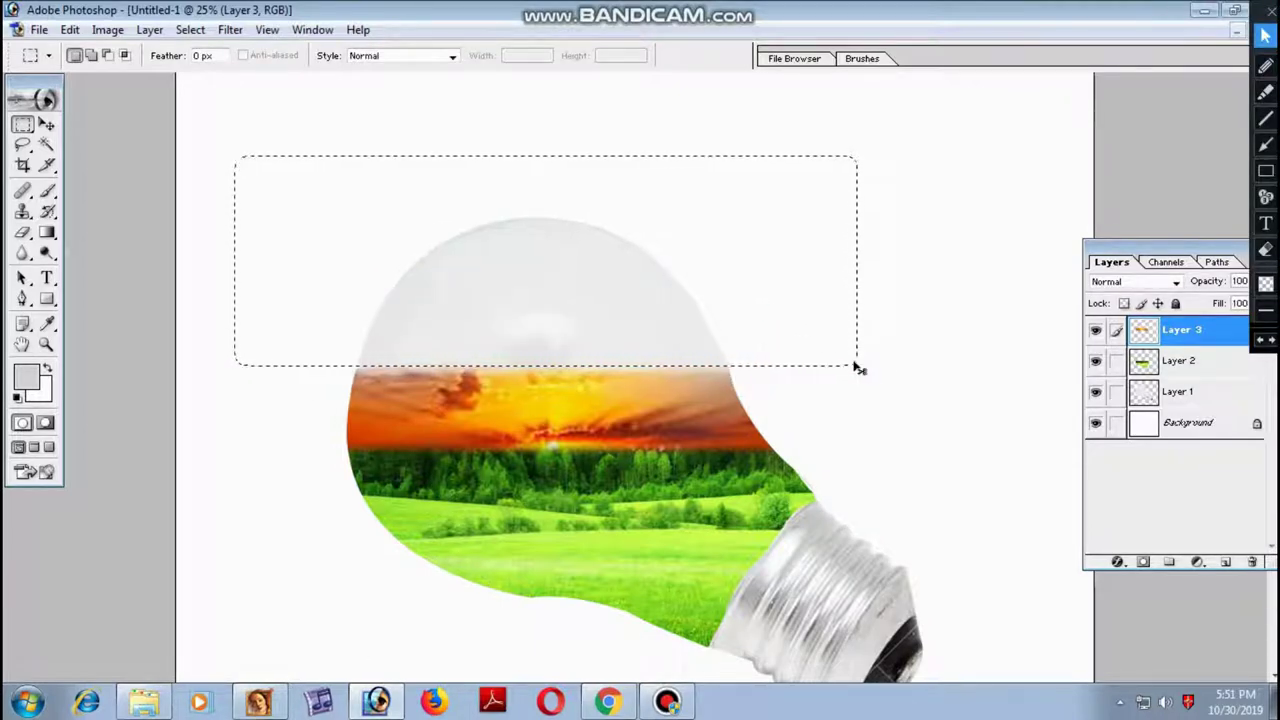
key(ctrl+minus)
key(ctrl+plus)
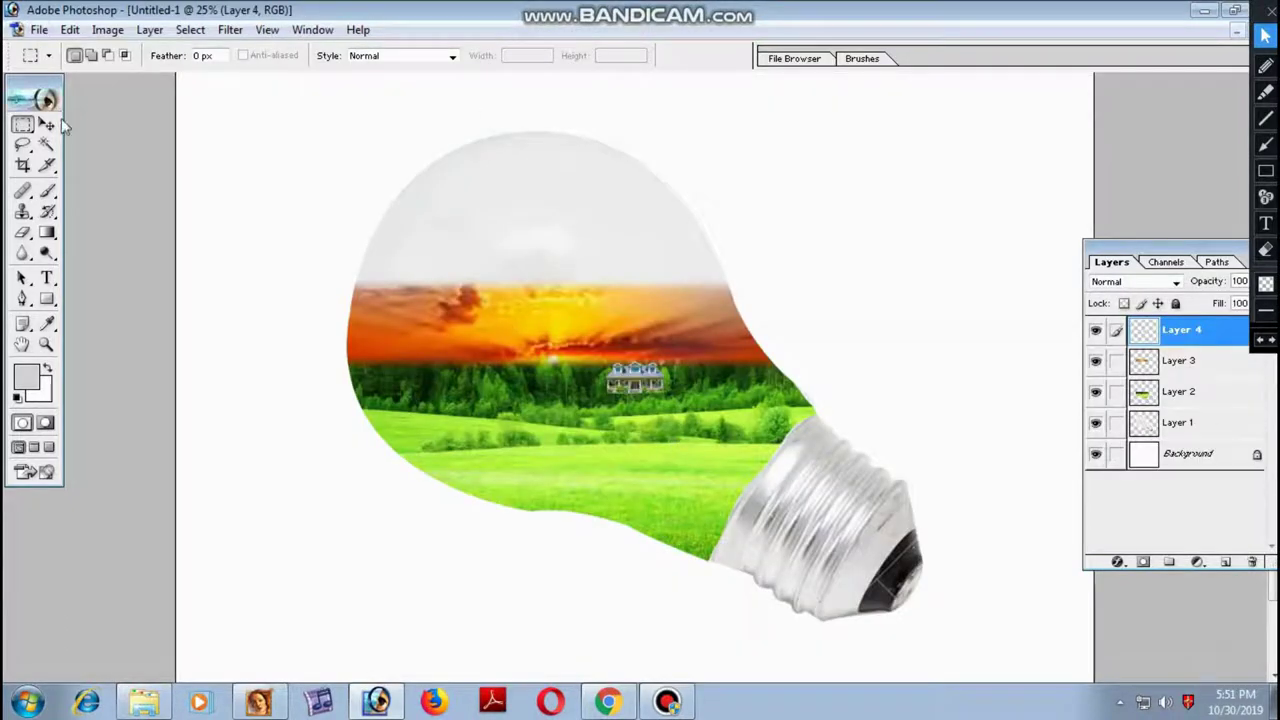
Move the house onto the field below the treeline and shrink it slightly as Layer 4
click(46, 124)
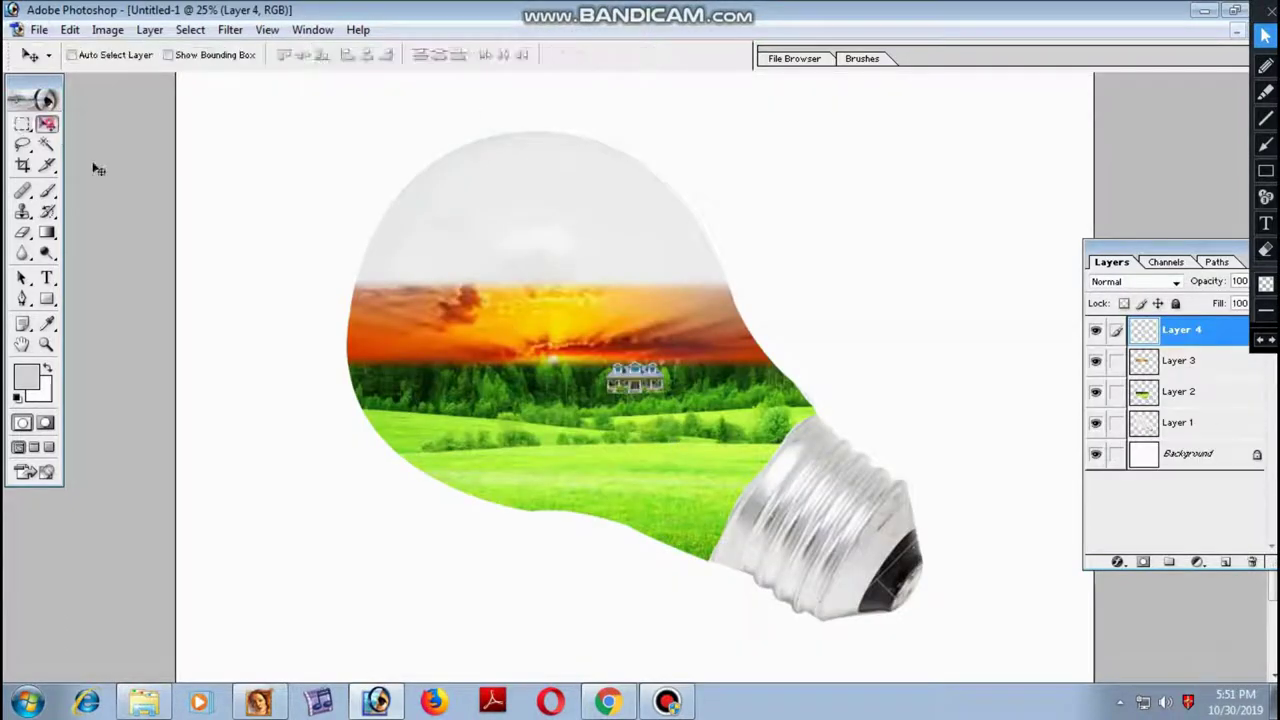
key(Tab)
mouse_move(652, 360)
mouse_down()
mouse_move(700, 405)
mouse_move(502, 391)
mouse_move(576, 422)
mouse_up()
key(ctrl+t)
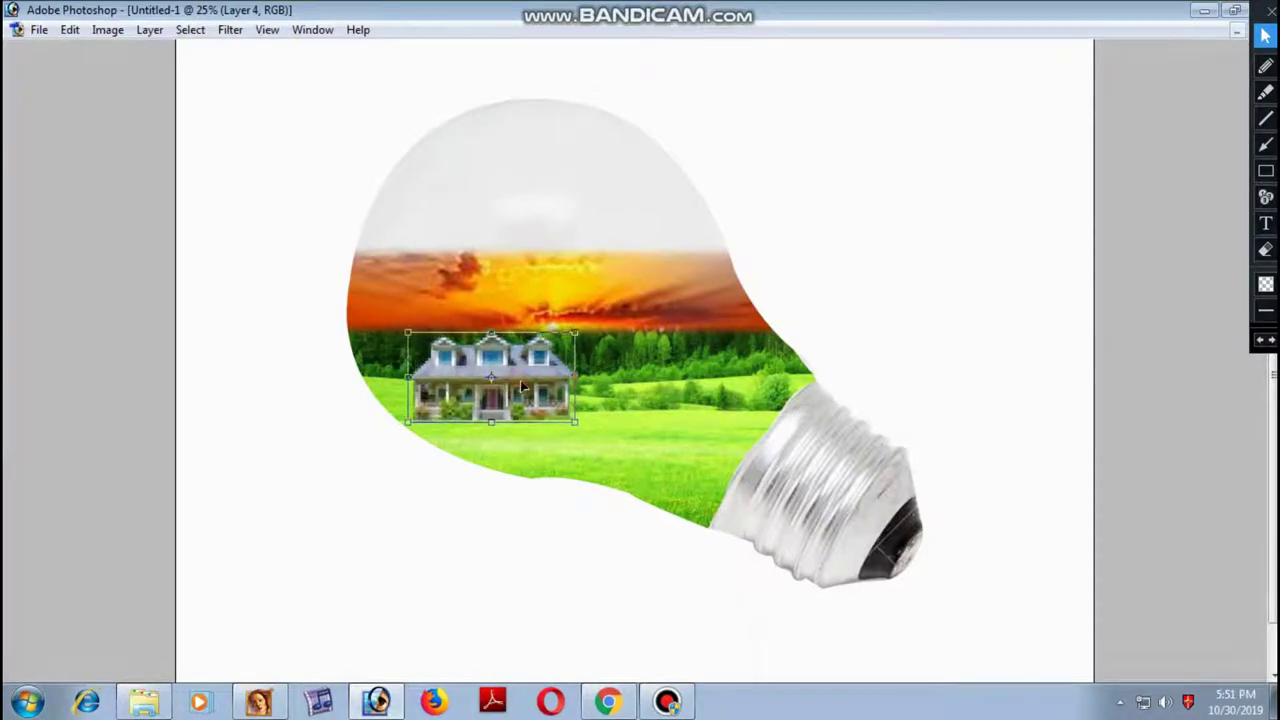
key(Return)
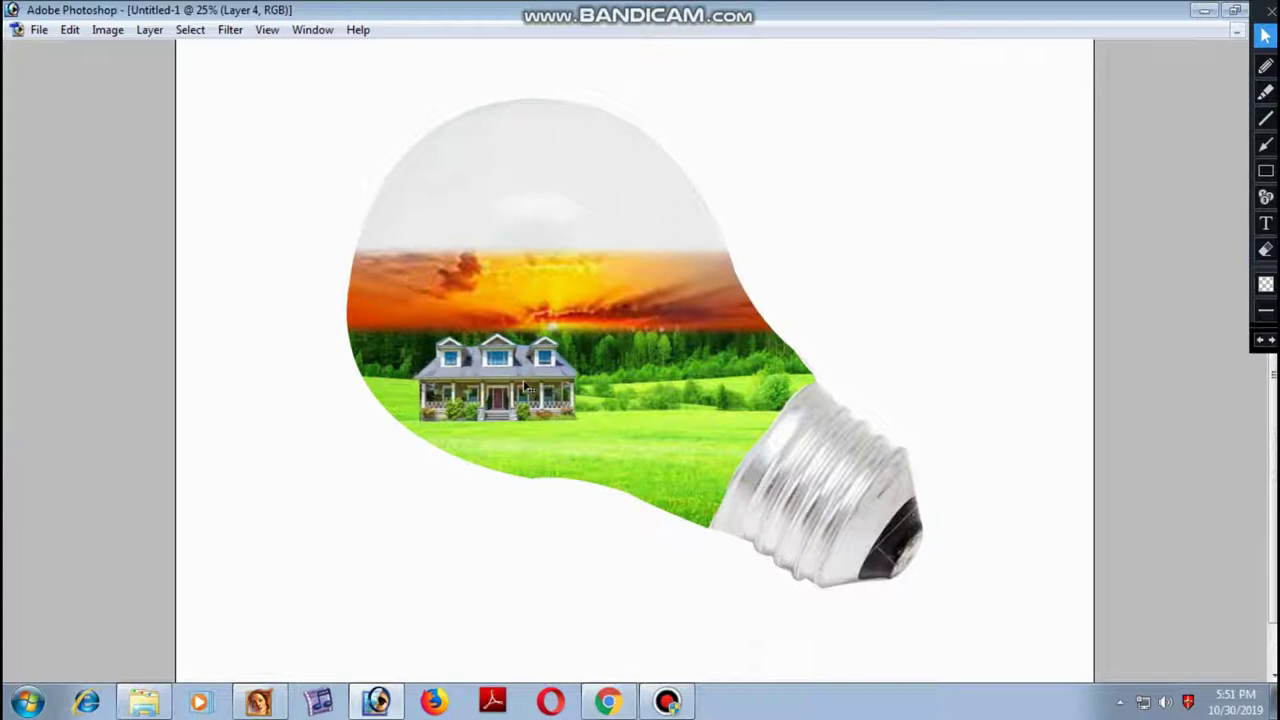
key(ctrl+t)
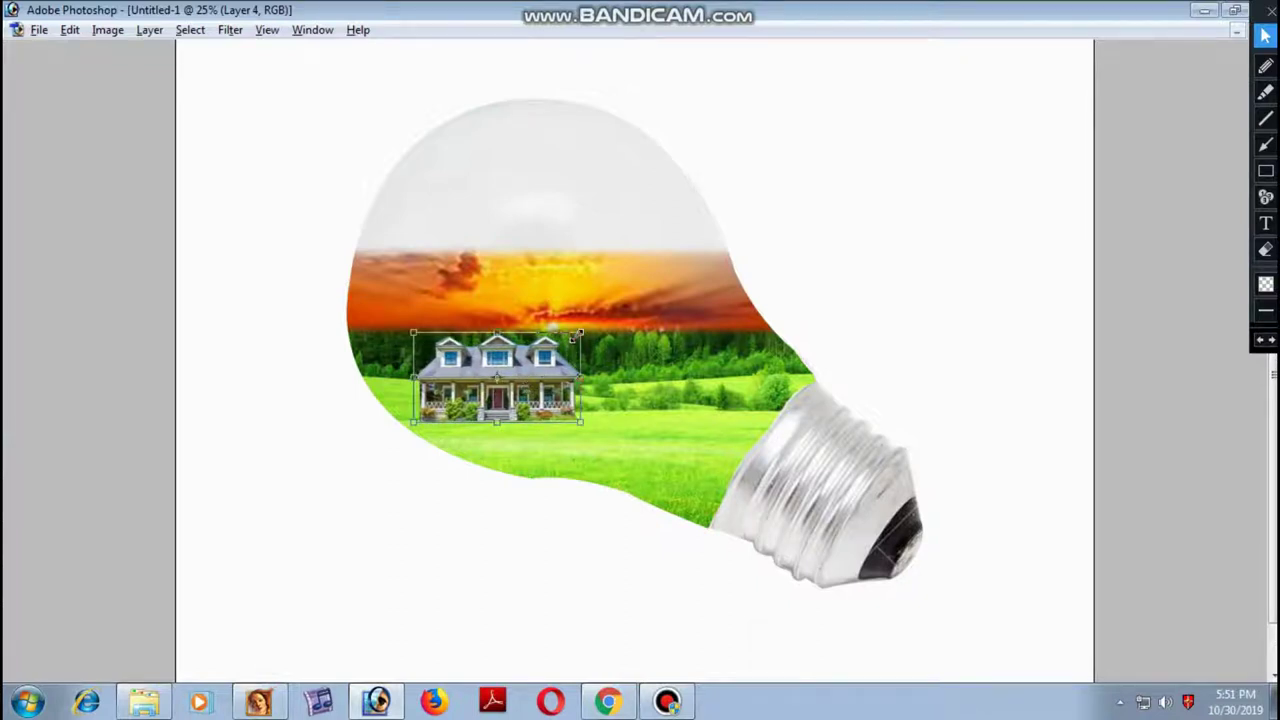
drag(576, 337, 531, 388)
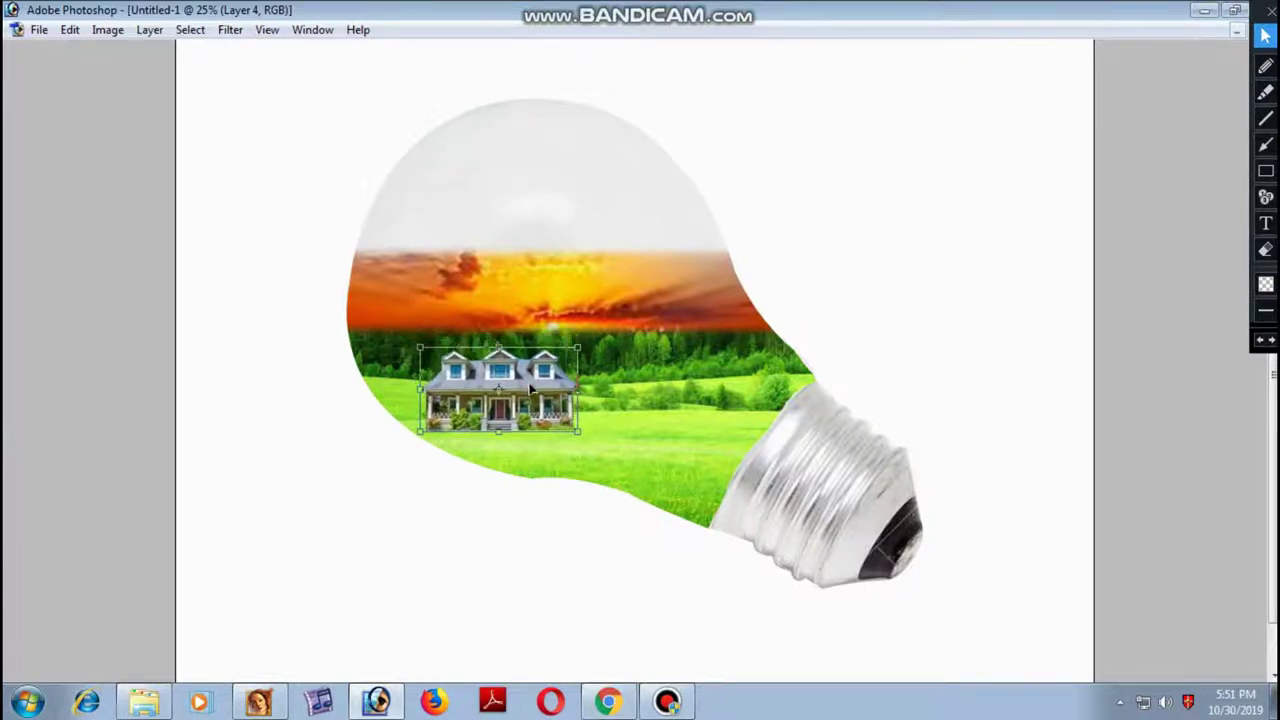
key(Return)
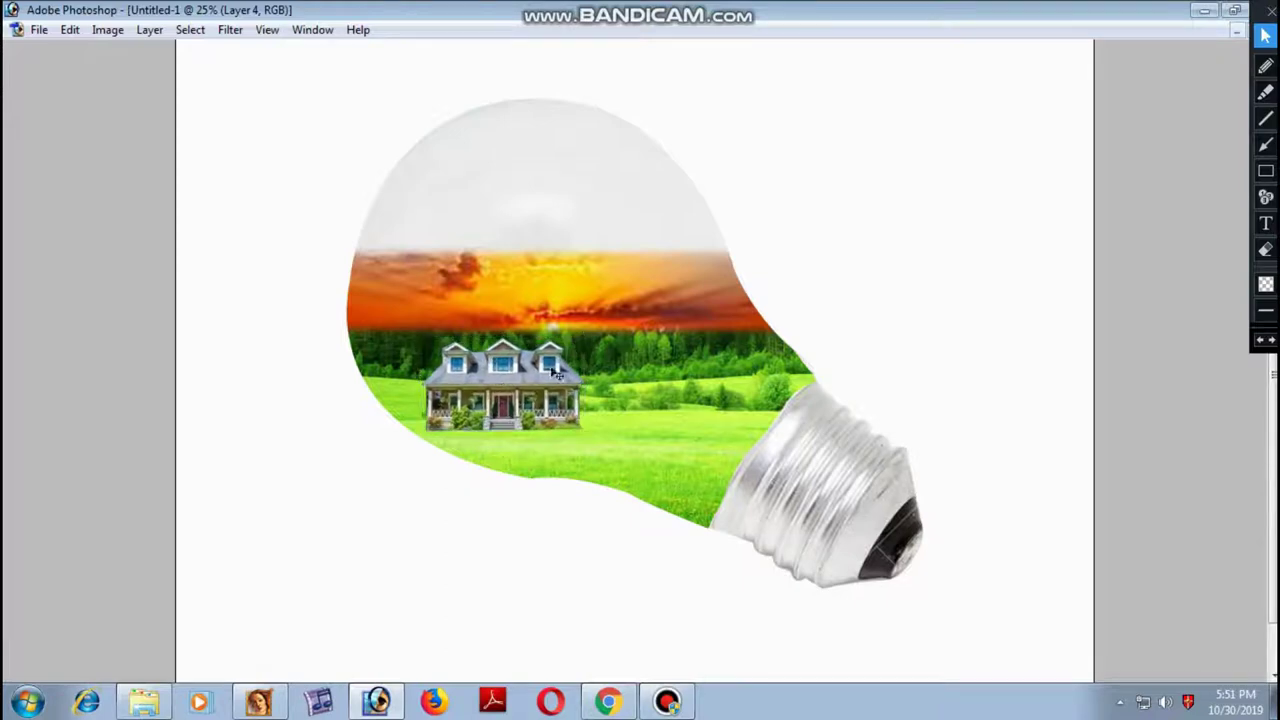
key(ctrl+Tab)
Move the black car into the bulb, rotate it level and place it right of the house
key(ctrl+Tab)
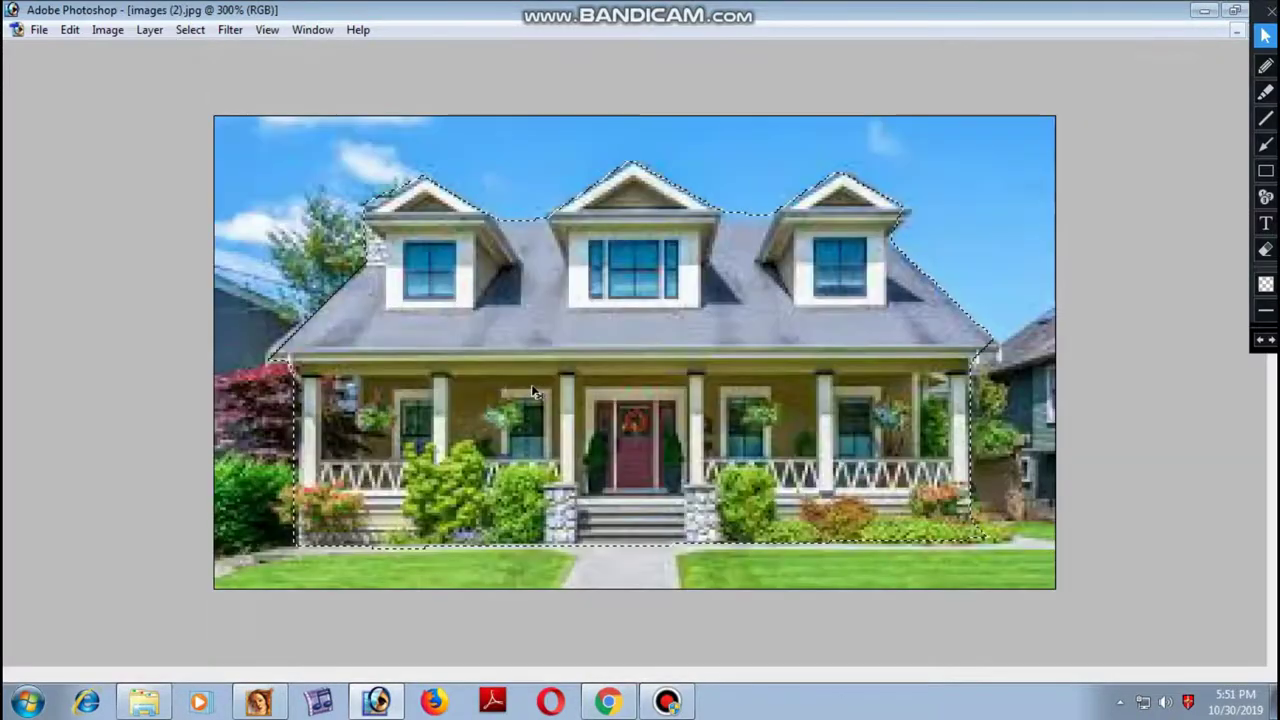
key(ctrl+Tab)
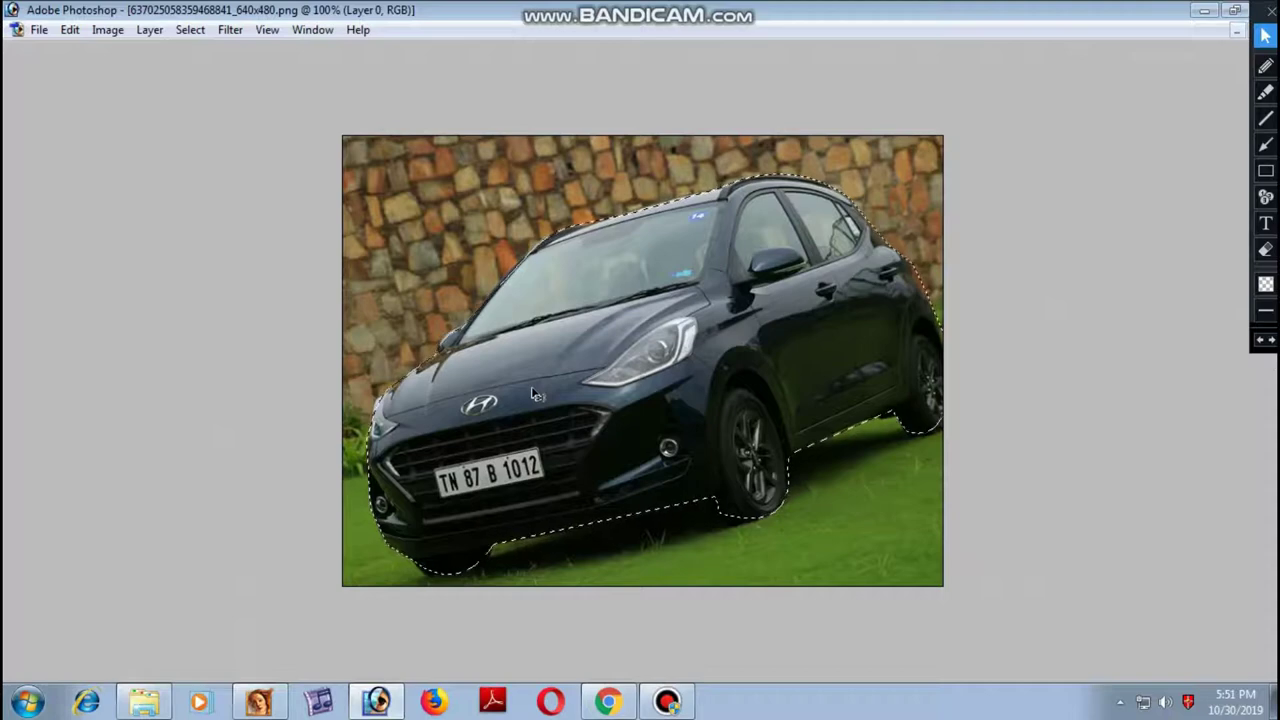
key(ctrl+Tab)
key(ctrl+Tab)
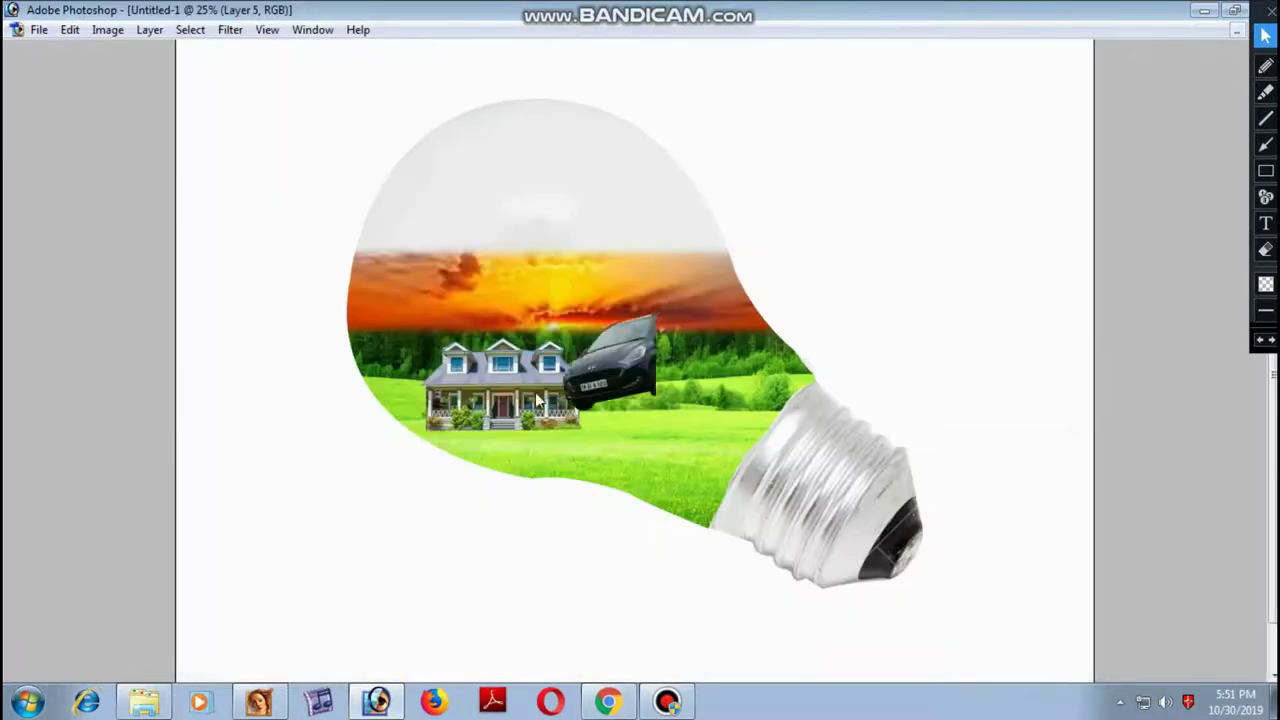
key(Tab)
key(Tab)
drag(615, 365, 640, 420)
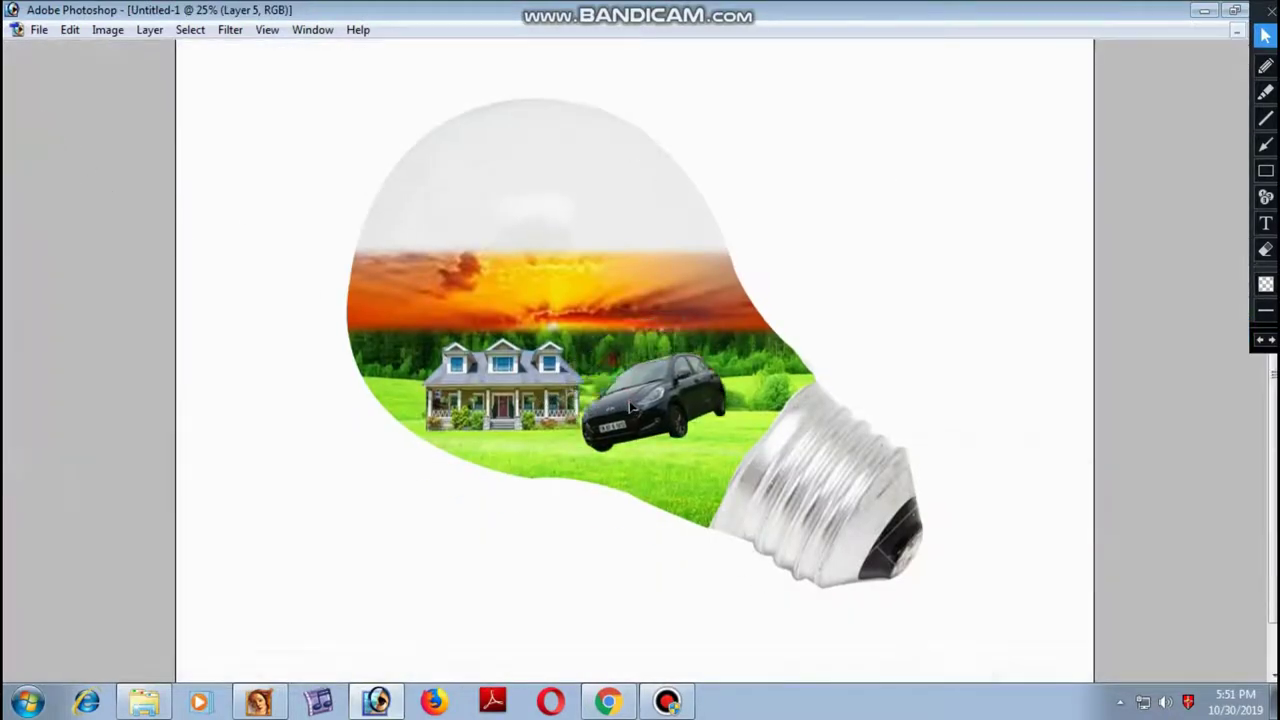
key(ctrl+t)
drag(735, 336, 750, 363)
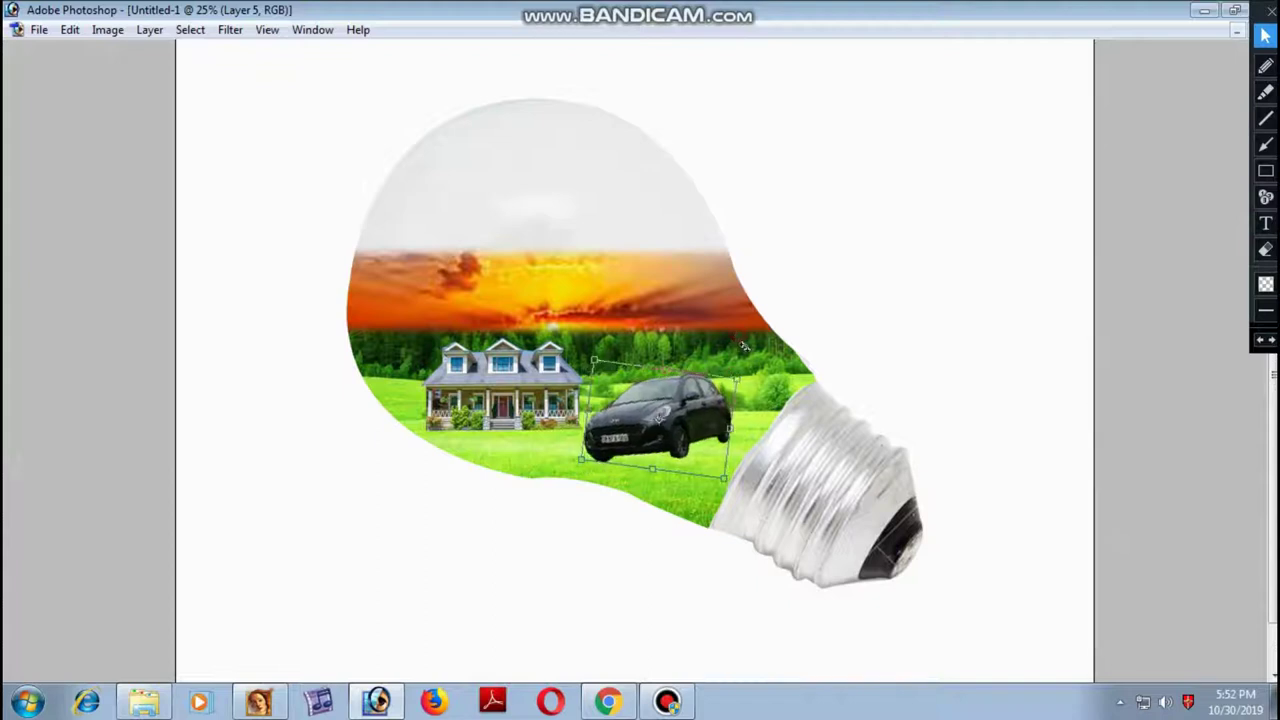
mouse_move(686, 407)
mouse_down()
mouse_move(727, 421)
mouse_move(679, 411)
mouse_move(690, 416)
mouse_up()
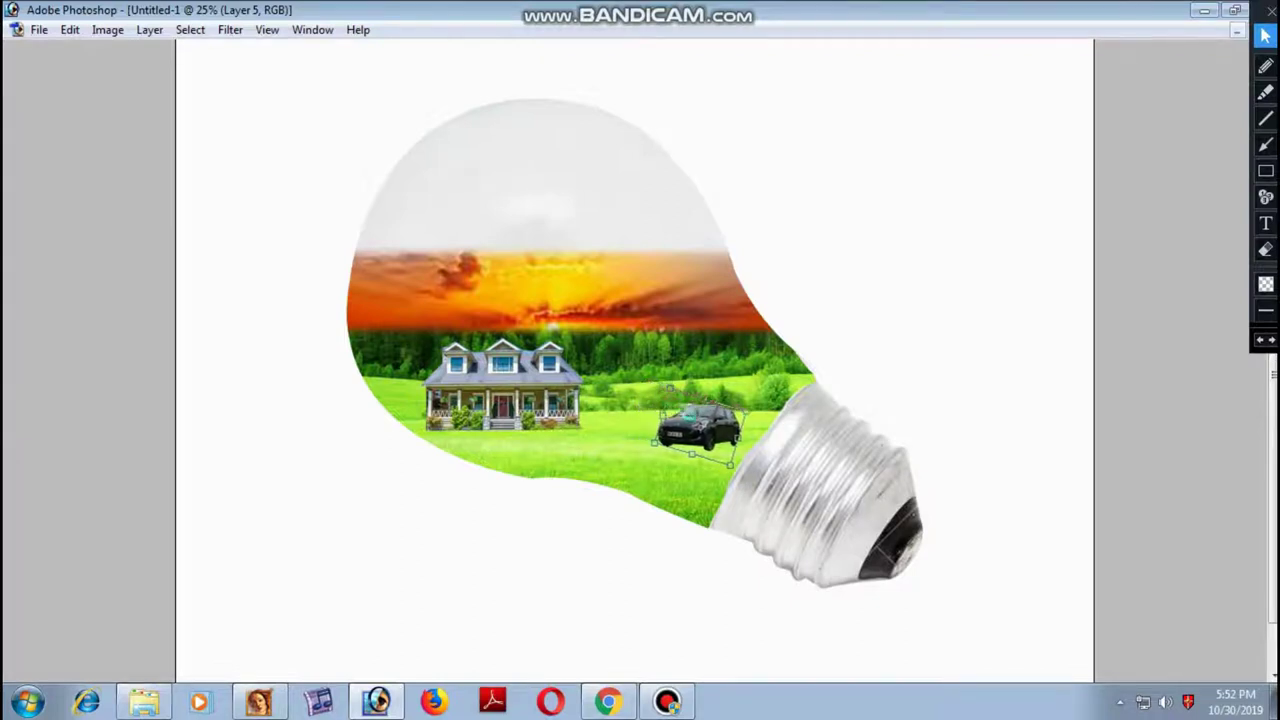
key(Return)
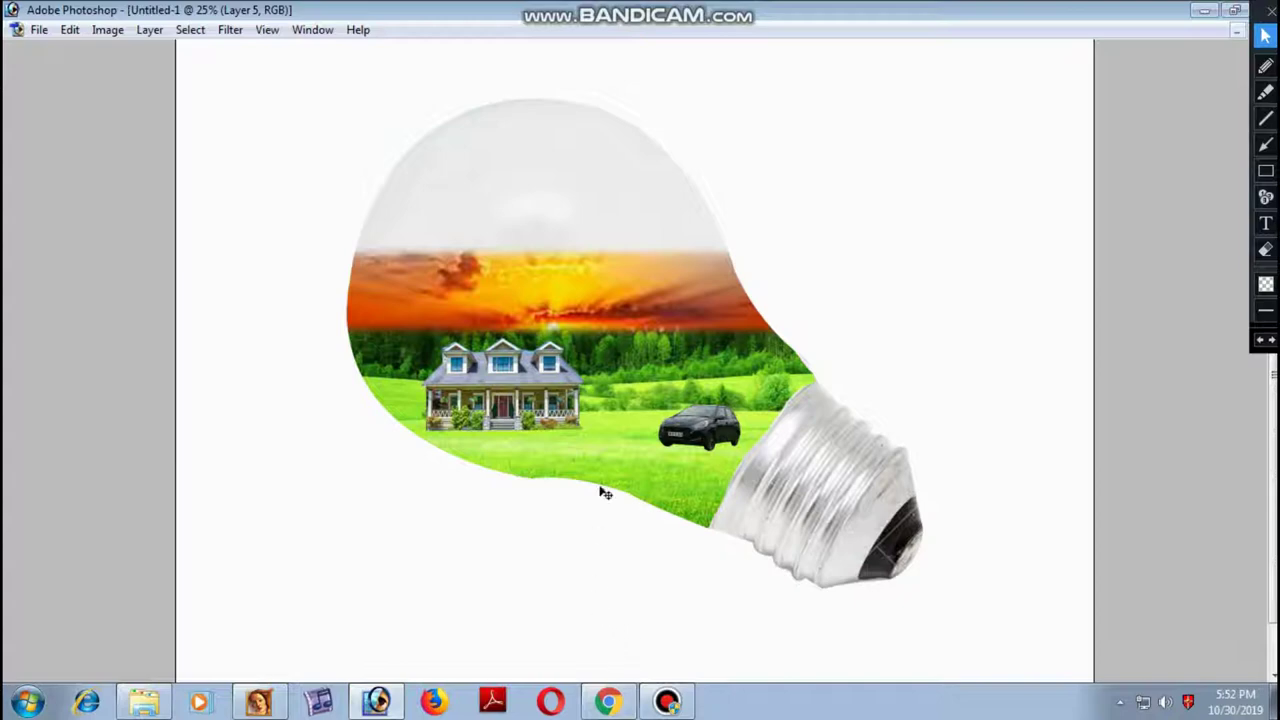
key(ctrl+Tab)
key(ctrl+Tab)
key(ctrl+Tab)
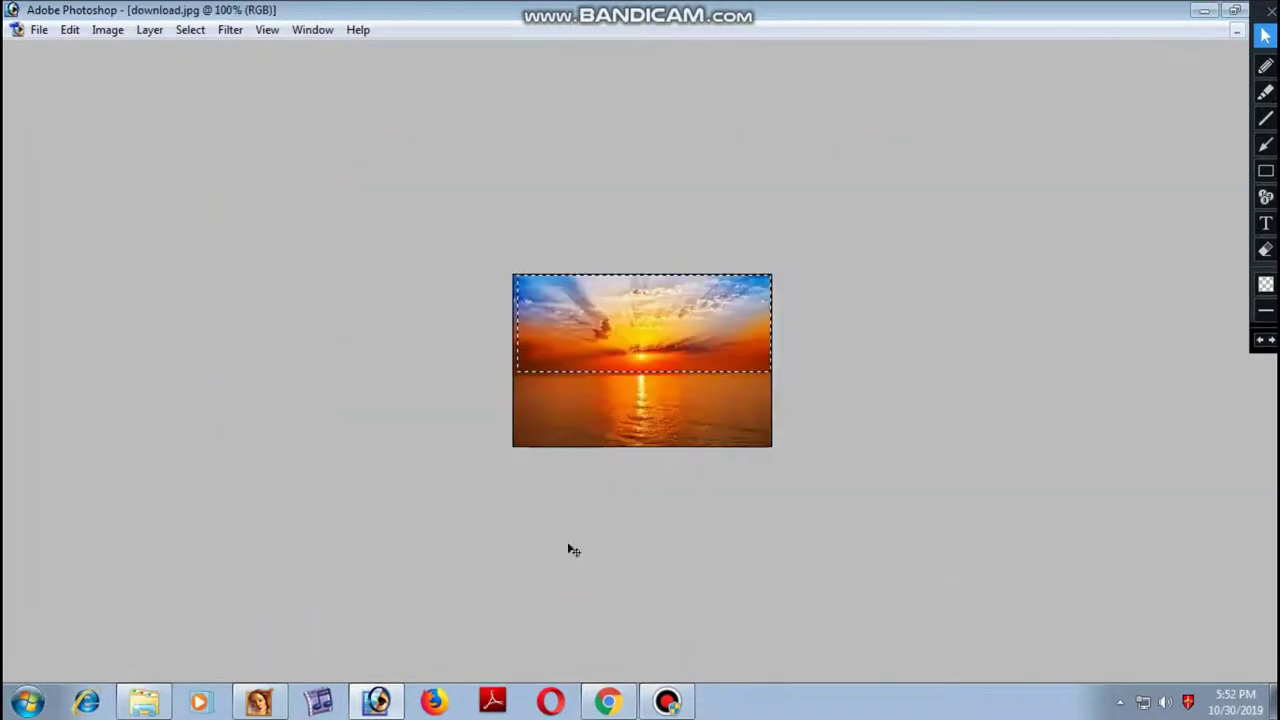
key(ctrl+Tab)
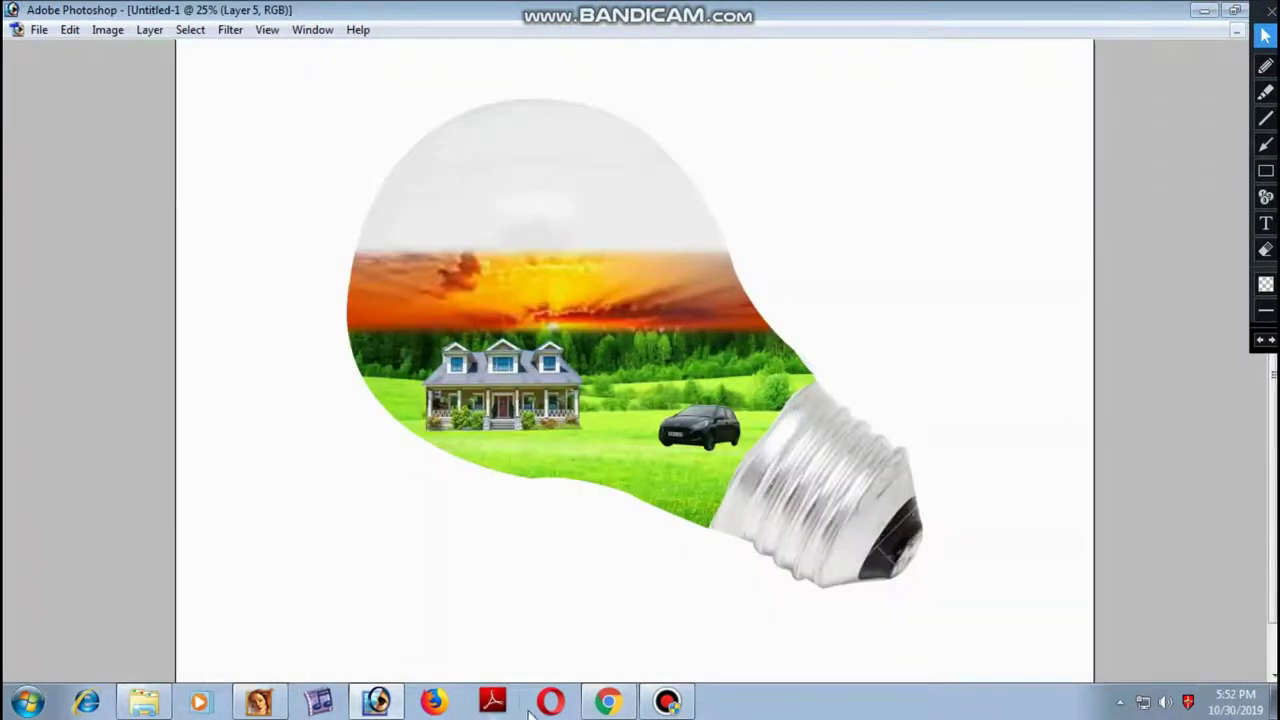
Drag a downloaded picture into Photoshop, then close the Green-Fields photo
click(608, 701)
mouse_move(129, 665)
mouse_down()
mouse_move(475, 690)
mouse_move(398, 336)
mouse_up()
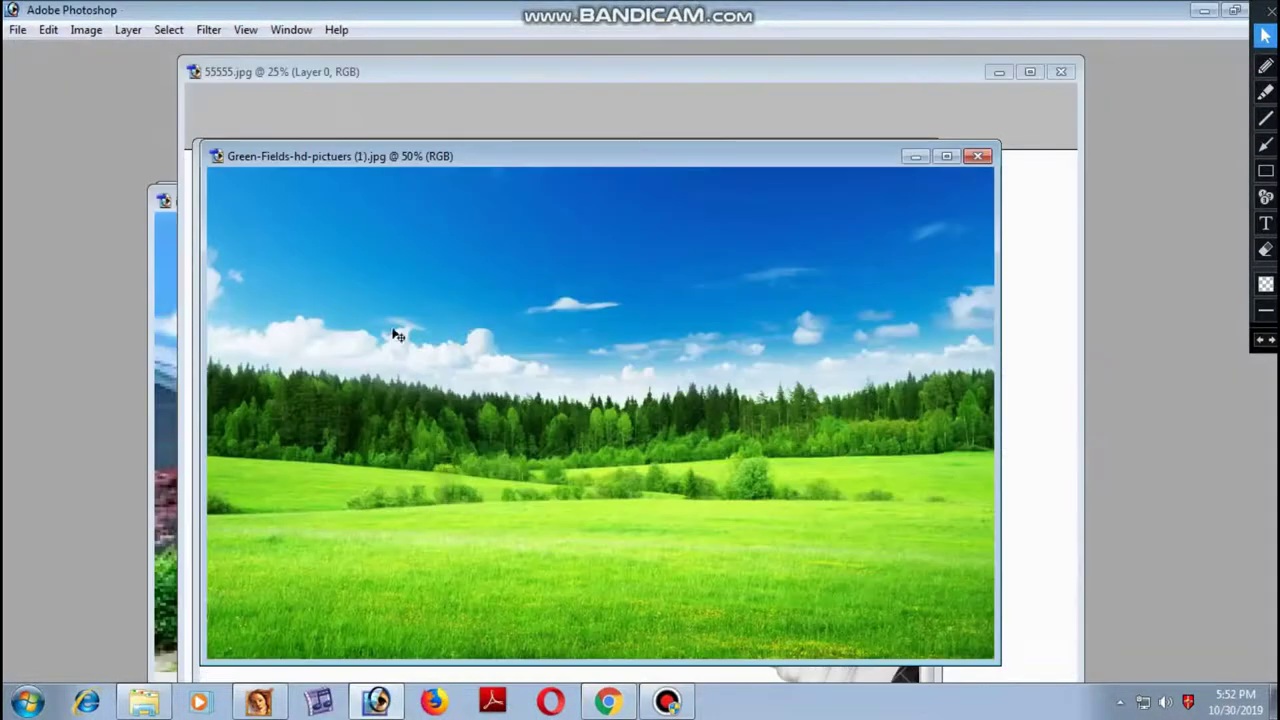
click(977, 156)
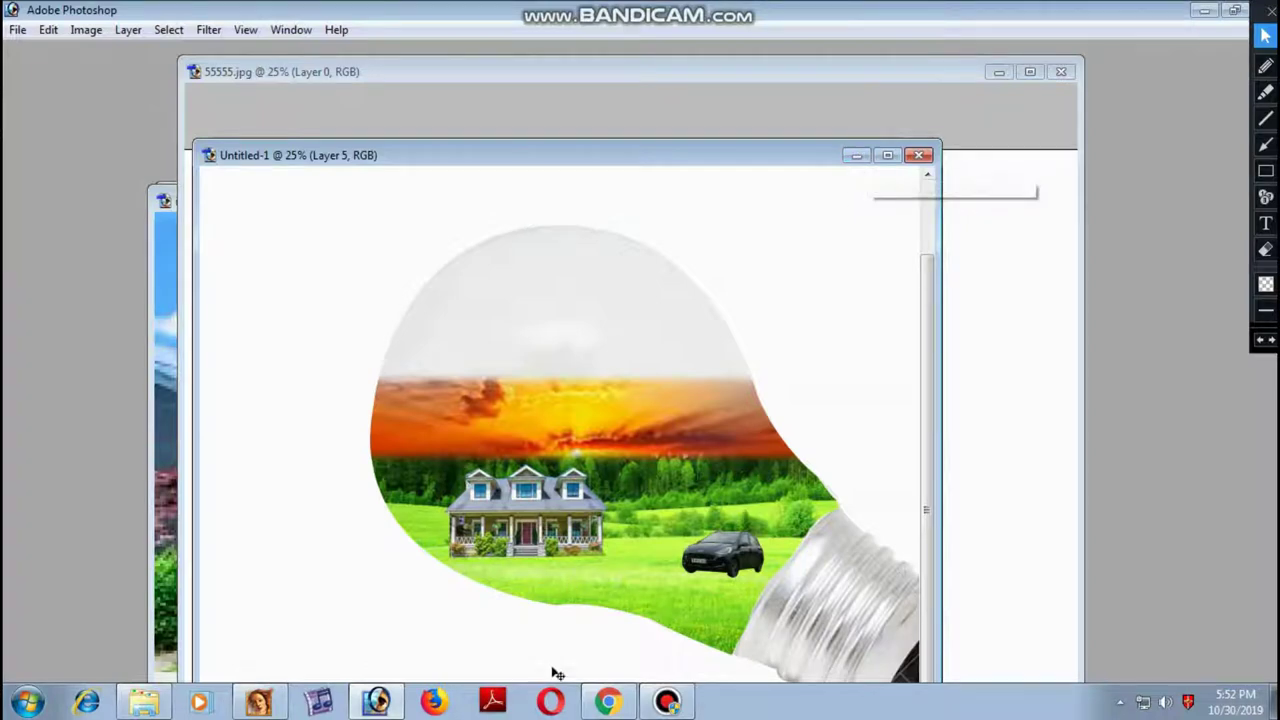
Open the downloaded full-body photo of the man and maximize its window
click(607, 701)
click(310, 665)
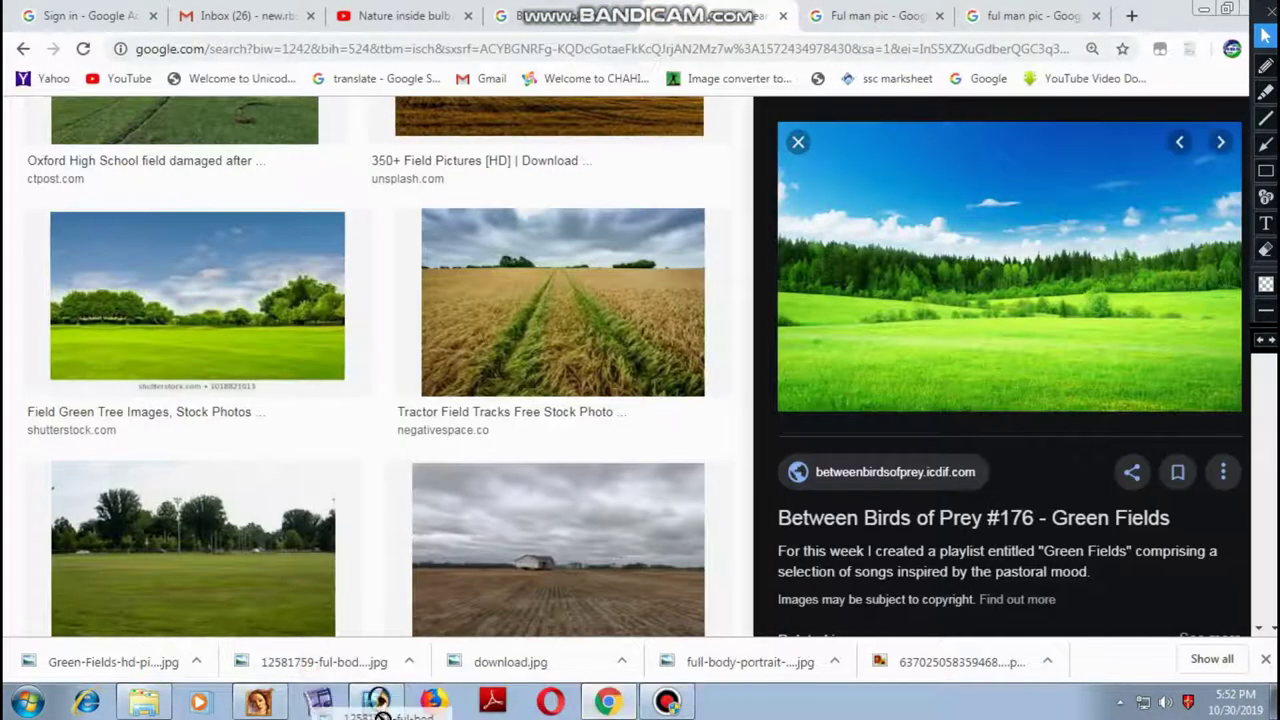
click(438, 241)
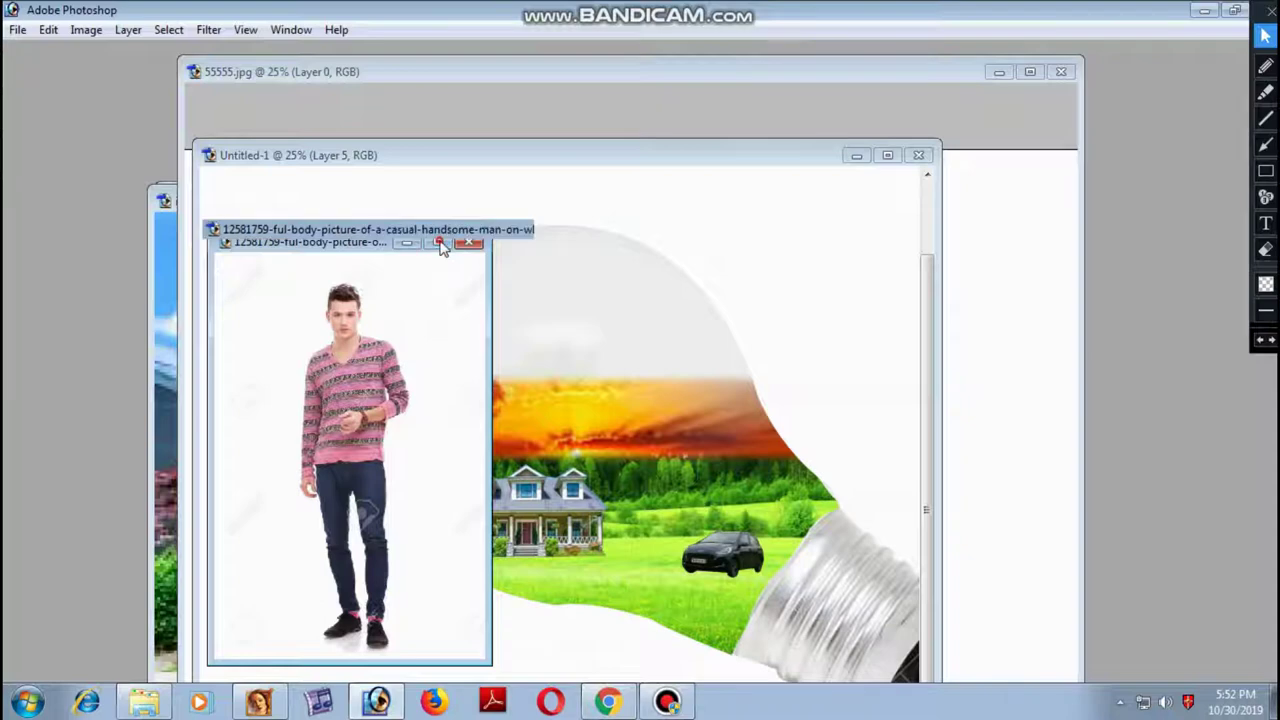
key(Tab)
click(27, 125)
Crop the photo tightly around the man and zoom in on the jeans
key(Tab)
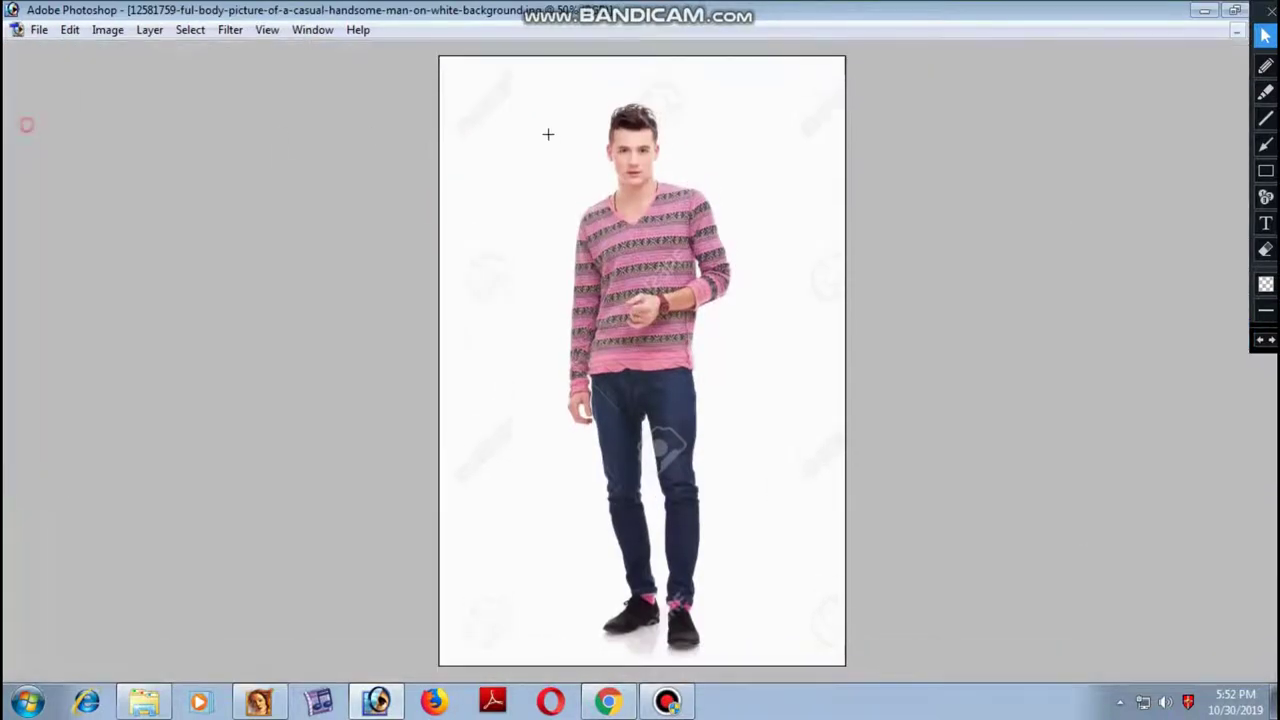
drag(540, 90, 745, 657)
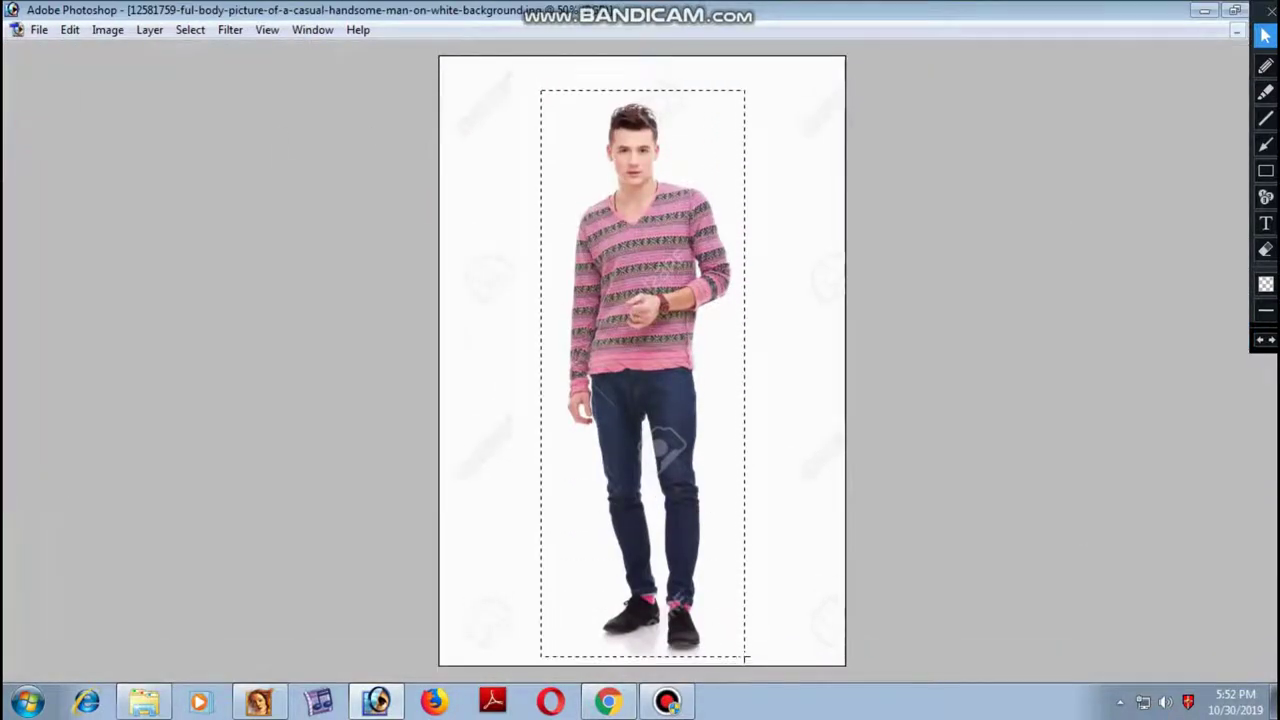
key(alt+i)
key(p)
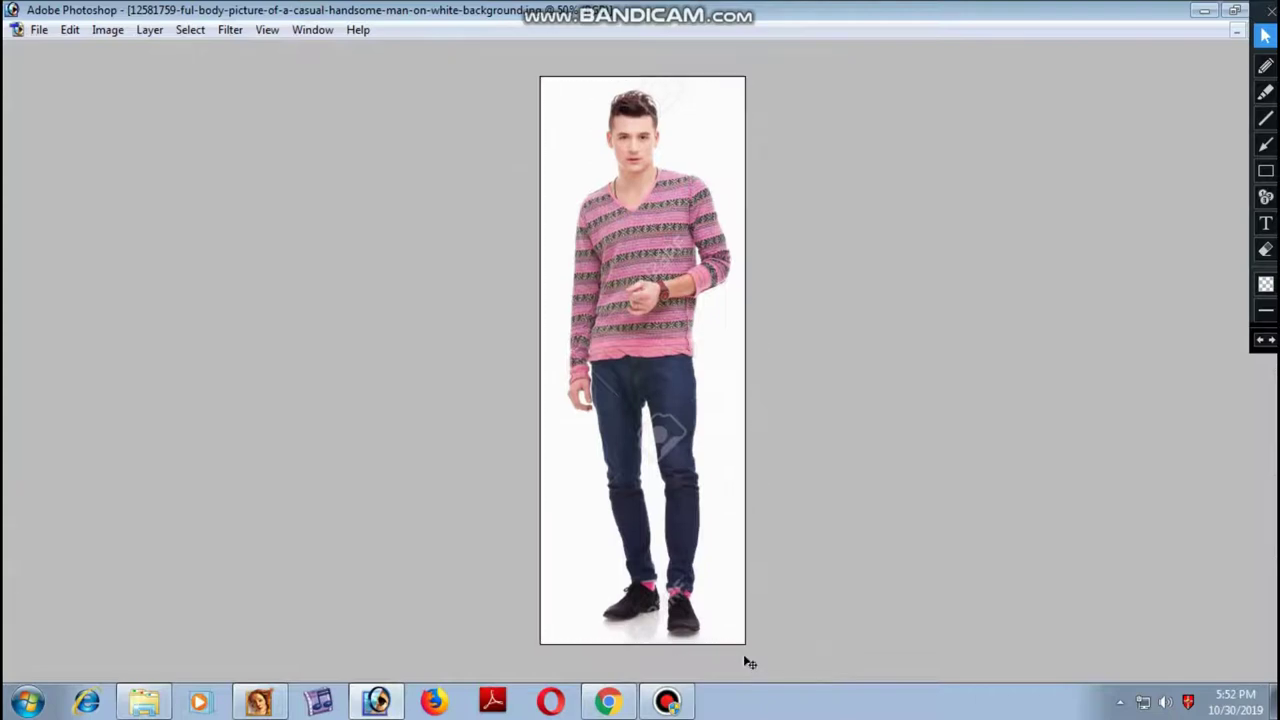
key(ctrl+plus)
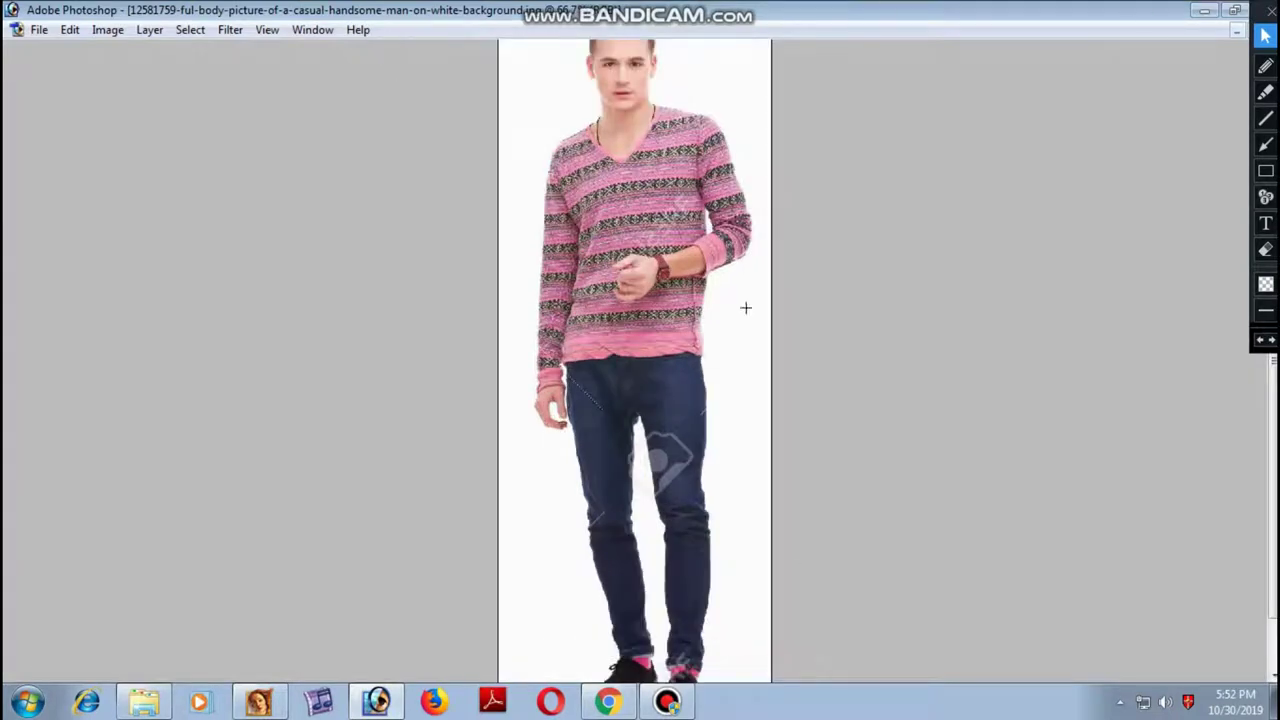
key(ctrl+plus)
key(ctrl+plus)
key(ctrl+plus)
Clone jeans texture over the watermark's edge, diagonal bar, upper curl and grey blob
scroll(720, 300, down, 4)
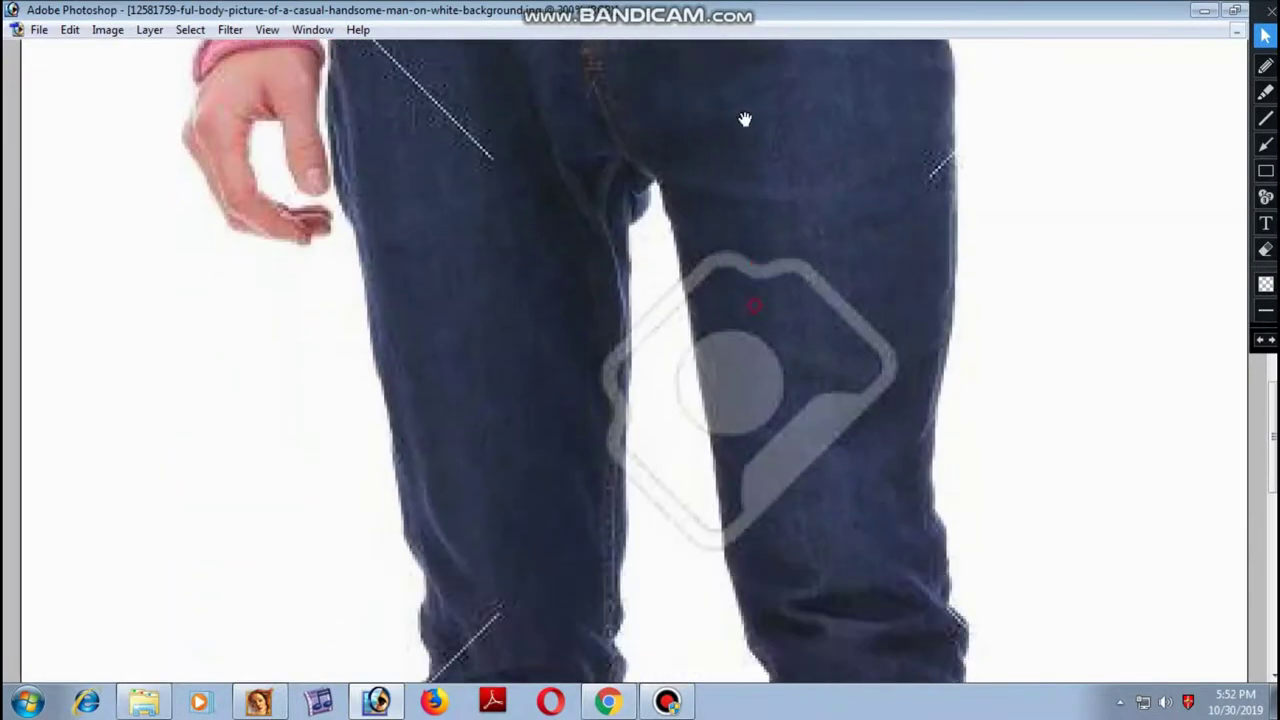
alt+click(791, 187)
mouse_move(797, 249)
mouse_down()
mouse_move(880, 348)
mouse_move(838, 430)
mouse_move(818, 397)
mouse_up()
mouse_move(825, 456)
mouse_down()
mouse_move(803, 423)
mouse_move(814, 466)
mouse_move(771, 434)
mouse_move(787, 466)
mouse_move(757, 489)
mouse_move(745, 532)
mouse_up()
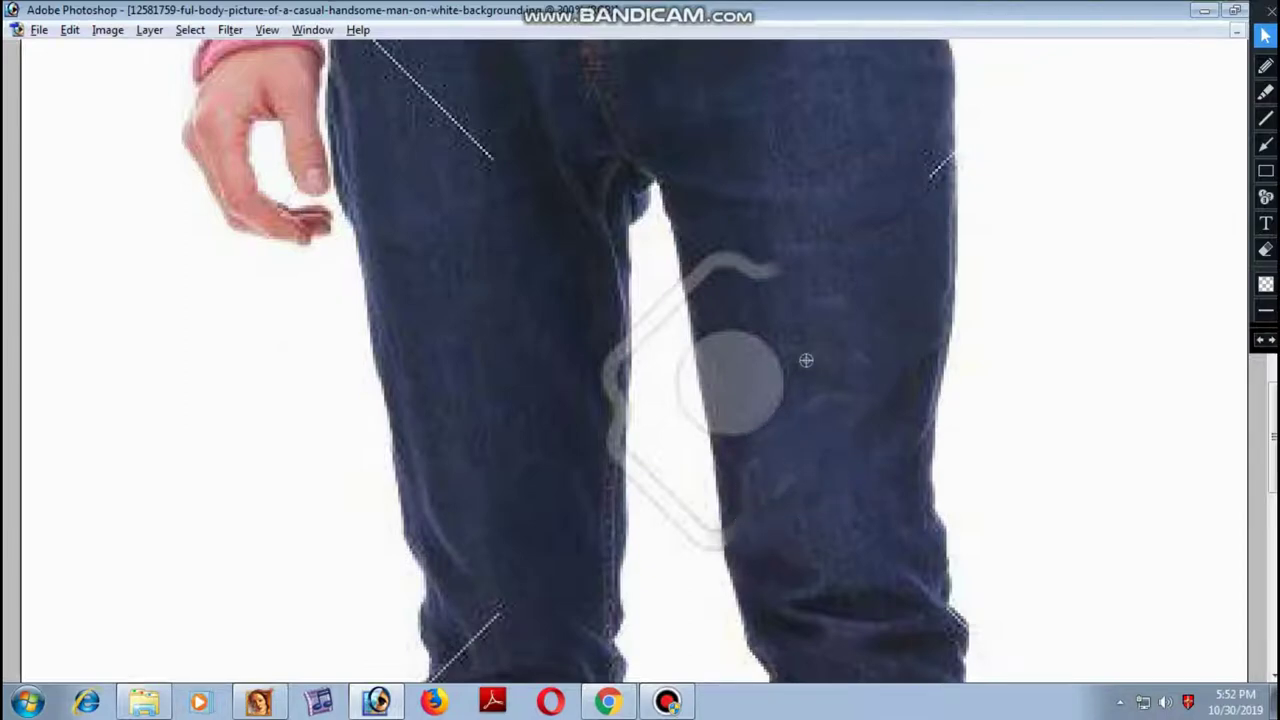
mouse_move(798, 304)
mouse_down()
mouse_move(749, 271)
mouse_move(706, 271)
mouse_move(767, 288)
mouse_move(771, 405)
mouse_up()
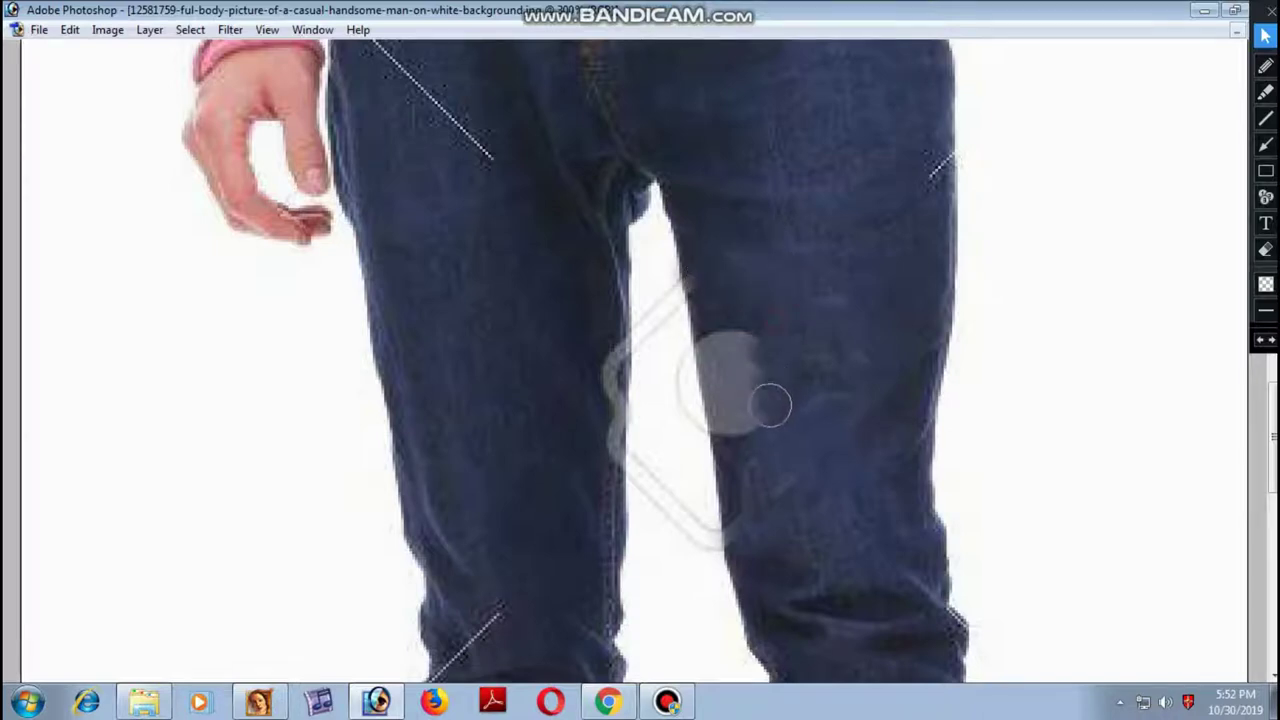
mouse_move(751, 334)
mouse_down()
mouse_move(740, 435)
mouse_move(735, 345)
mouse_move(743, 457)
mouse_move(719, 353)
mouse_move(669, 323)
mouse_move(660, 297)
mouse_move(686, 420)
mouse_move(711, 271)
mouse_move(723, 351)
mouse_up()
Resample nearby jeans texture and paint out the remaining watermark between the legs
alt+click(674, 354)
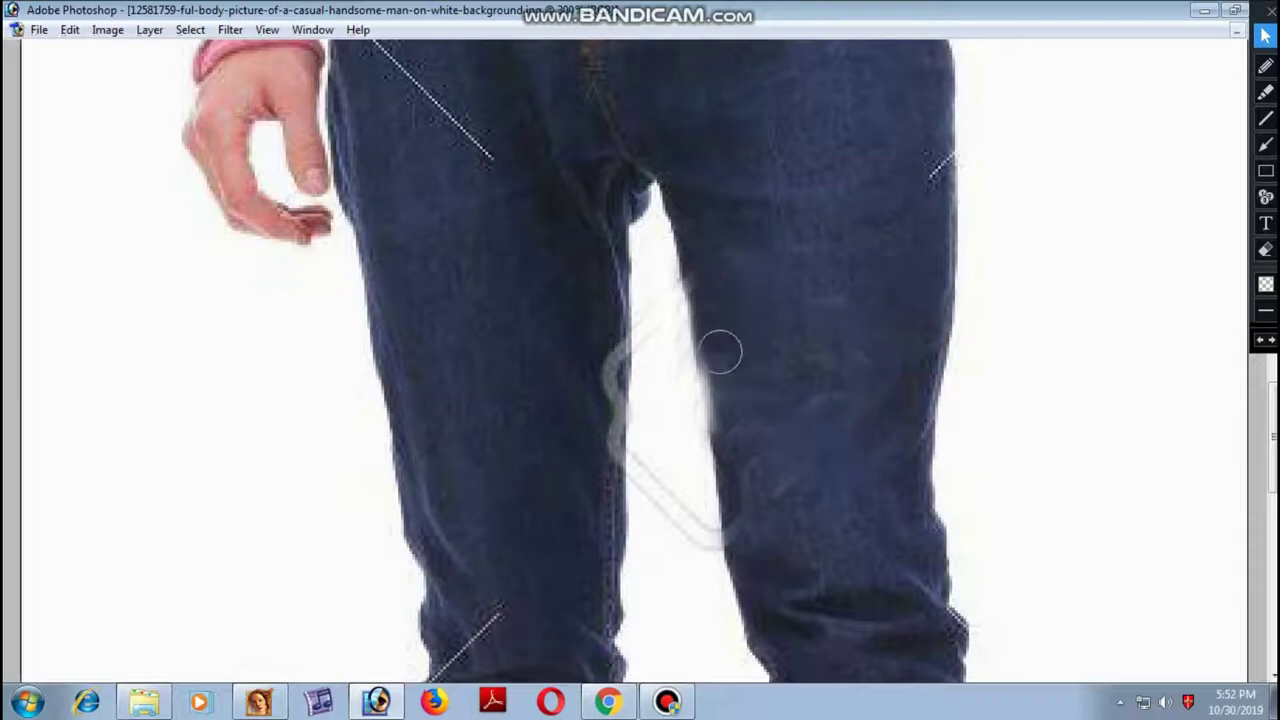
alt+click(620, 330)
mouse_move(604, 330)
mouse_down()
mouse_move(608, 468)
mouse_move(671, 316)
mouse_up()
mouse_move(686, 380)
mouse_down()
mouse_move(697, 391)
mouse_move(646, 309)
mouse_up()
drag(787, 198, 787, 373)
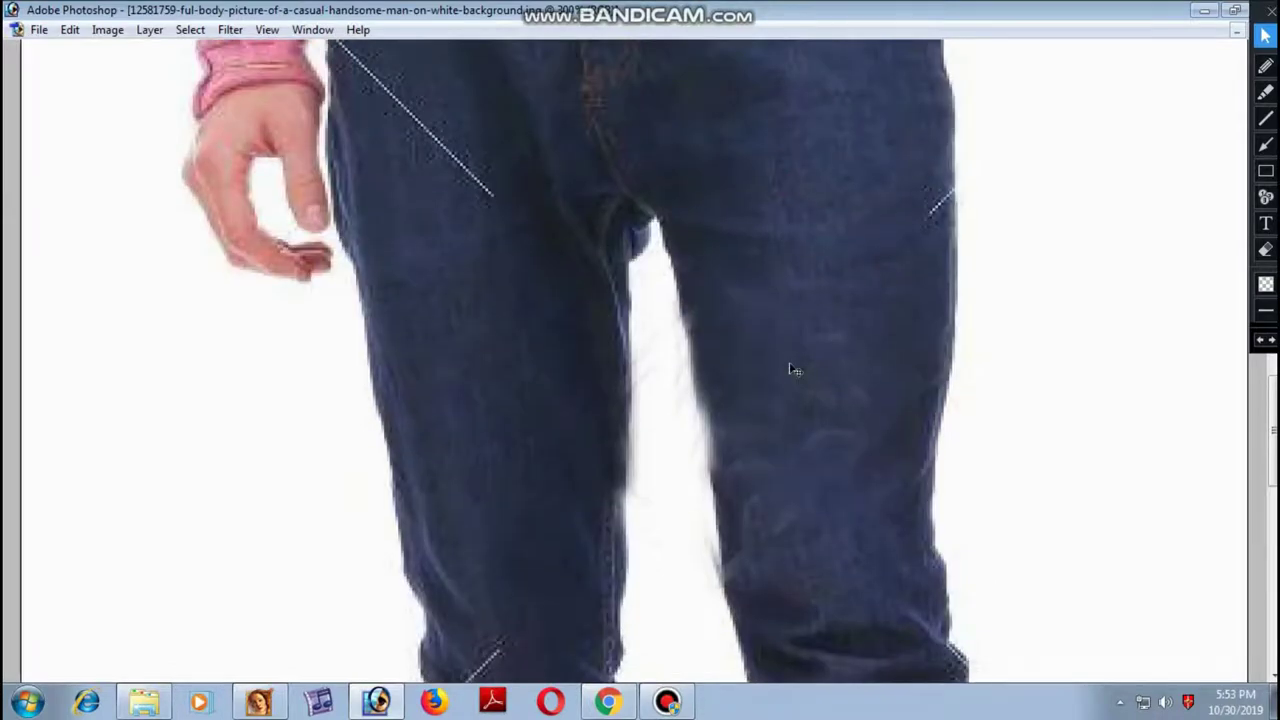
key(ctrl+minus)
key(ctrl+minus)
key(Tab)
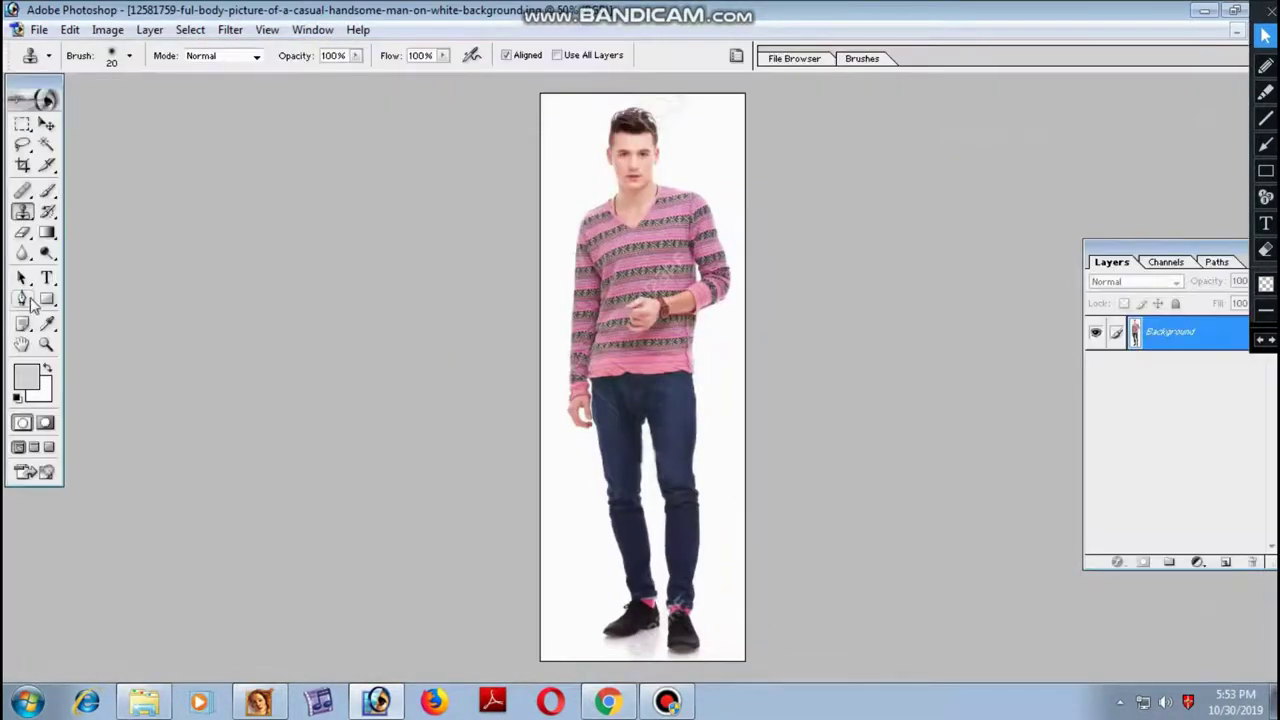
Start a pen path at the shoe's toe and run it along the shoe and jeans edge
click(22, 299)
key(ctrl+plus)
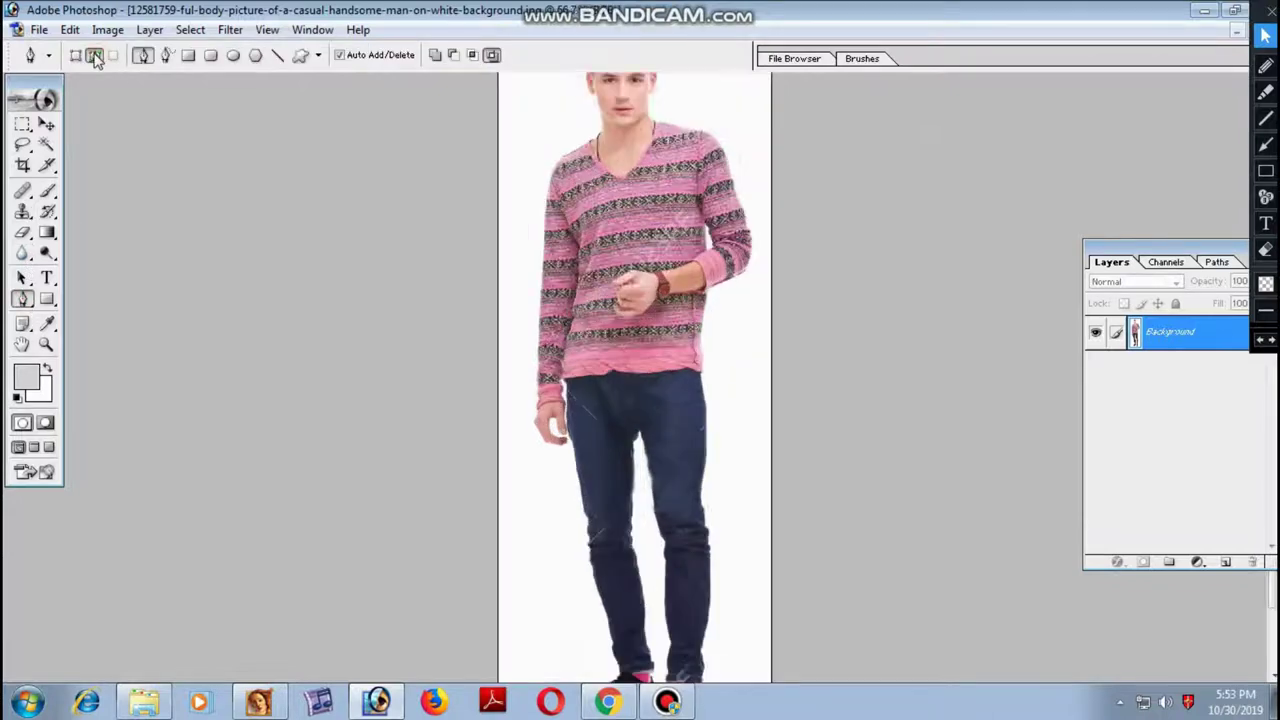
key(ctrl+plus)
scroll(626, 420, down, 10)
scroll(626, 391, down, 1)
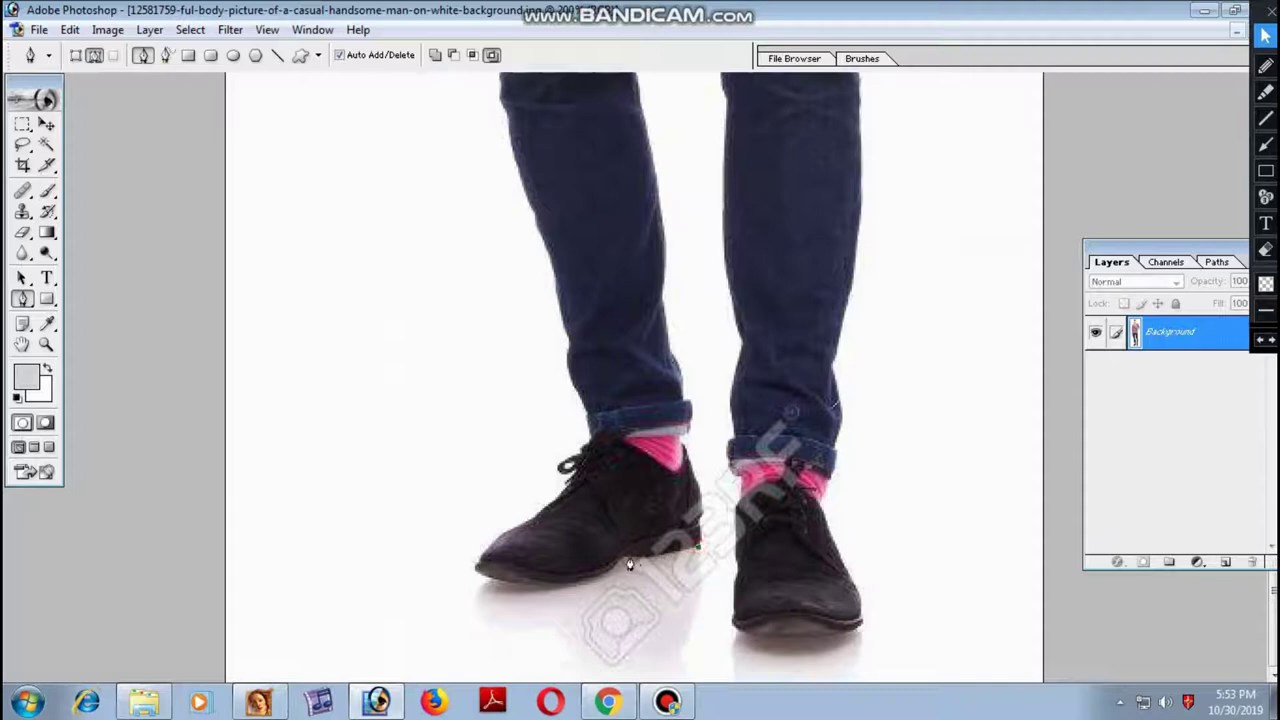
click(493, 584)
drag(546, 514, 575, 503)
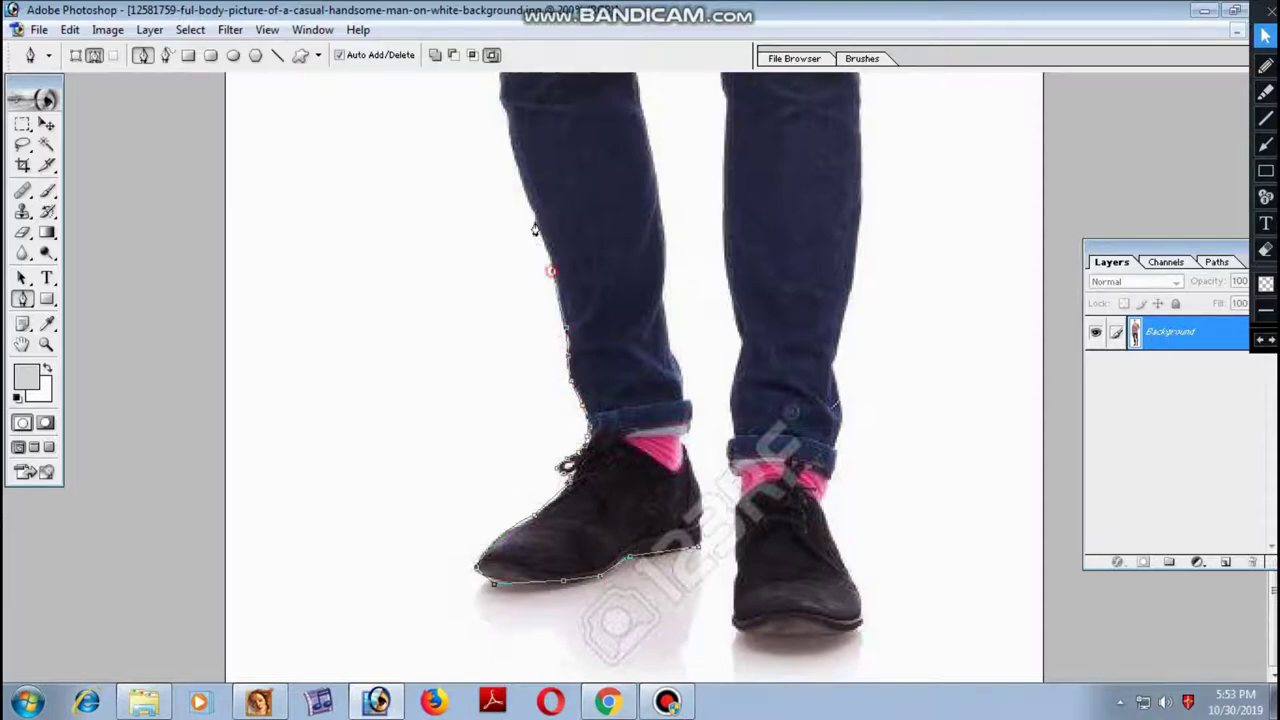
scroll(580, 493, up, 5)
click(500, 372)
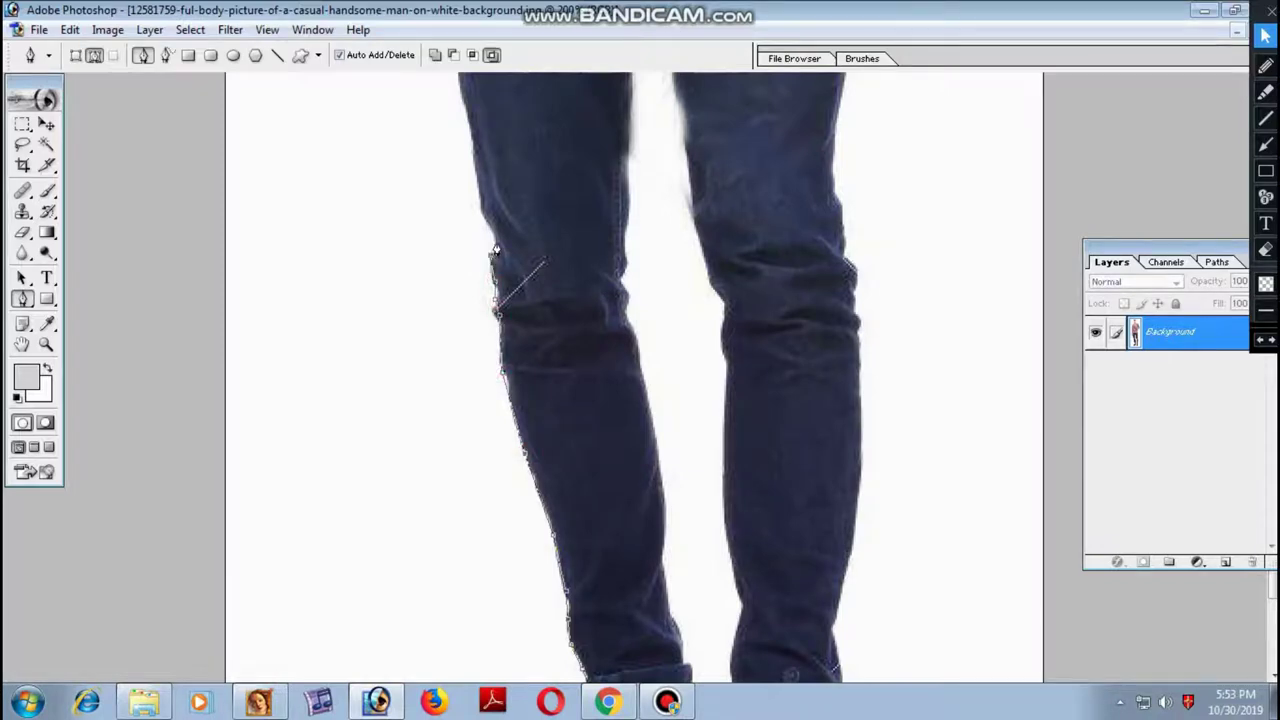
Extend the path past the fingertip, up the arm and shoulder to the chin
drag(519, 231, 497, 441)
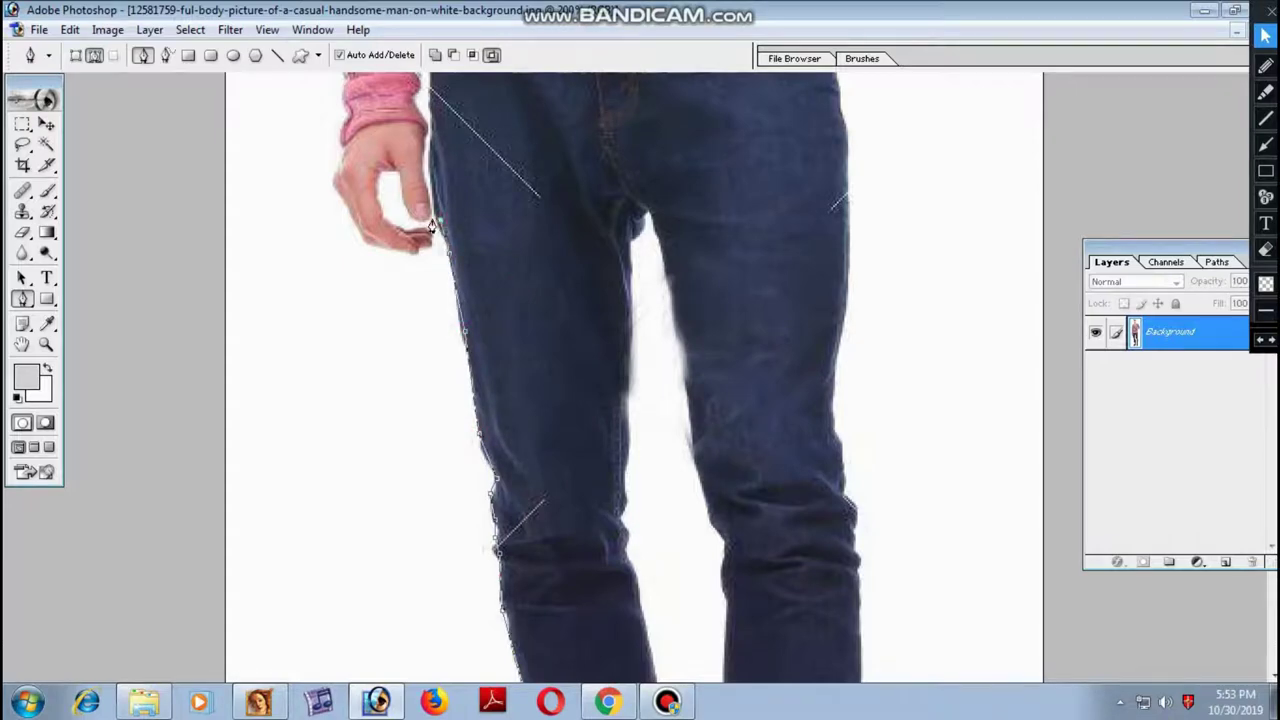
click(379, 245)
drag(337, 200, 379, 586)
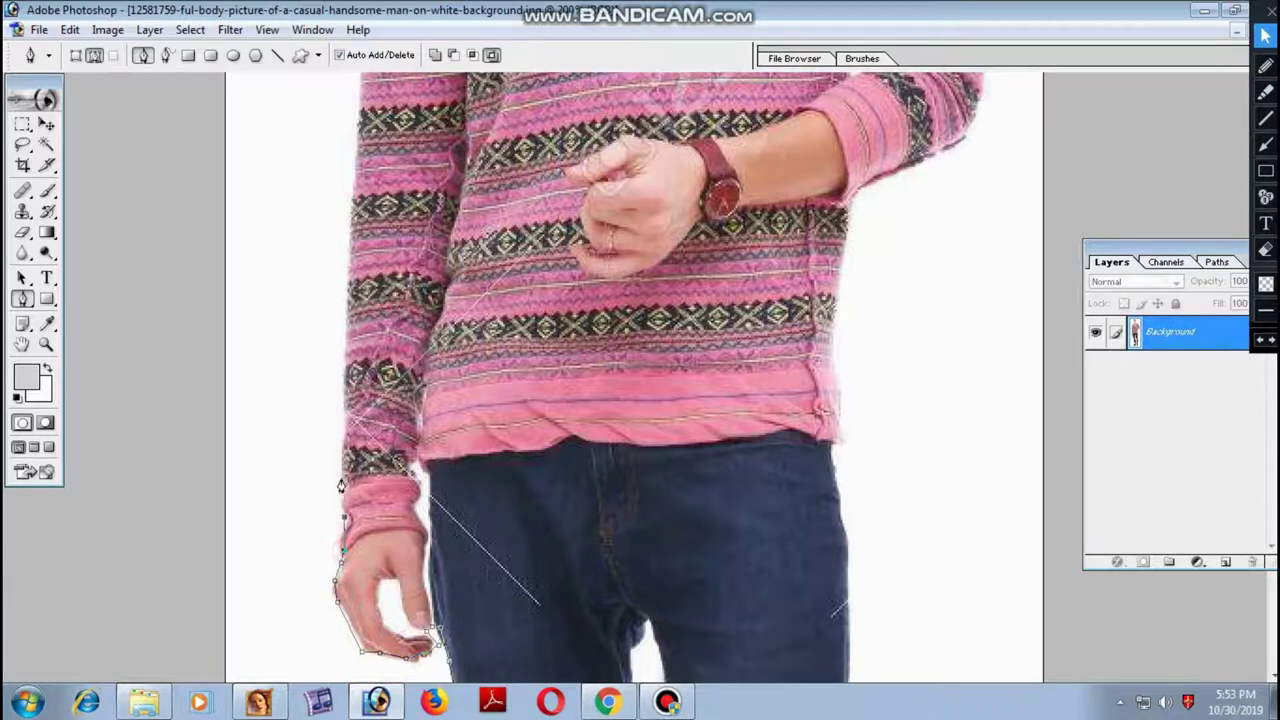
drag(372, 323, 356, 393)
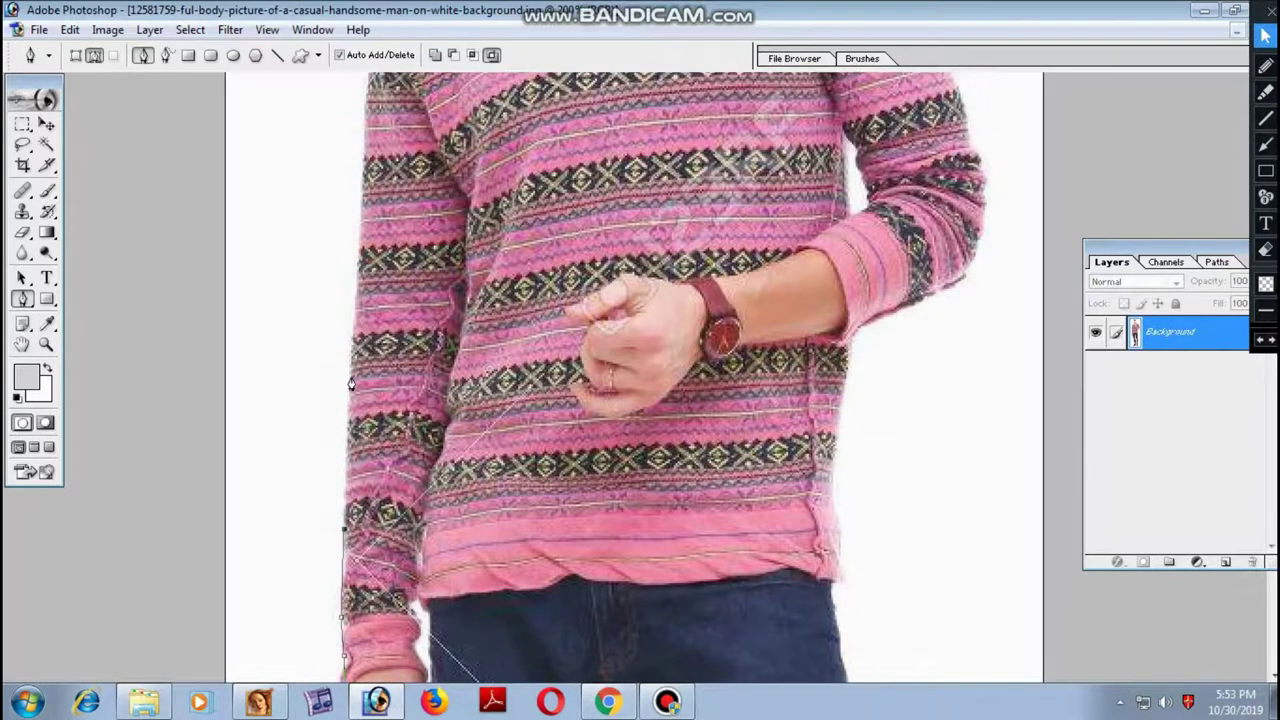
drag(390, 279, 389, 452)
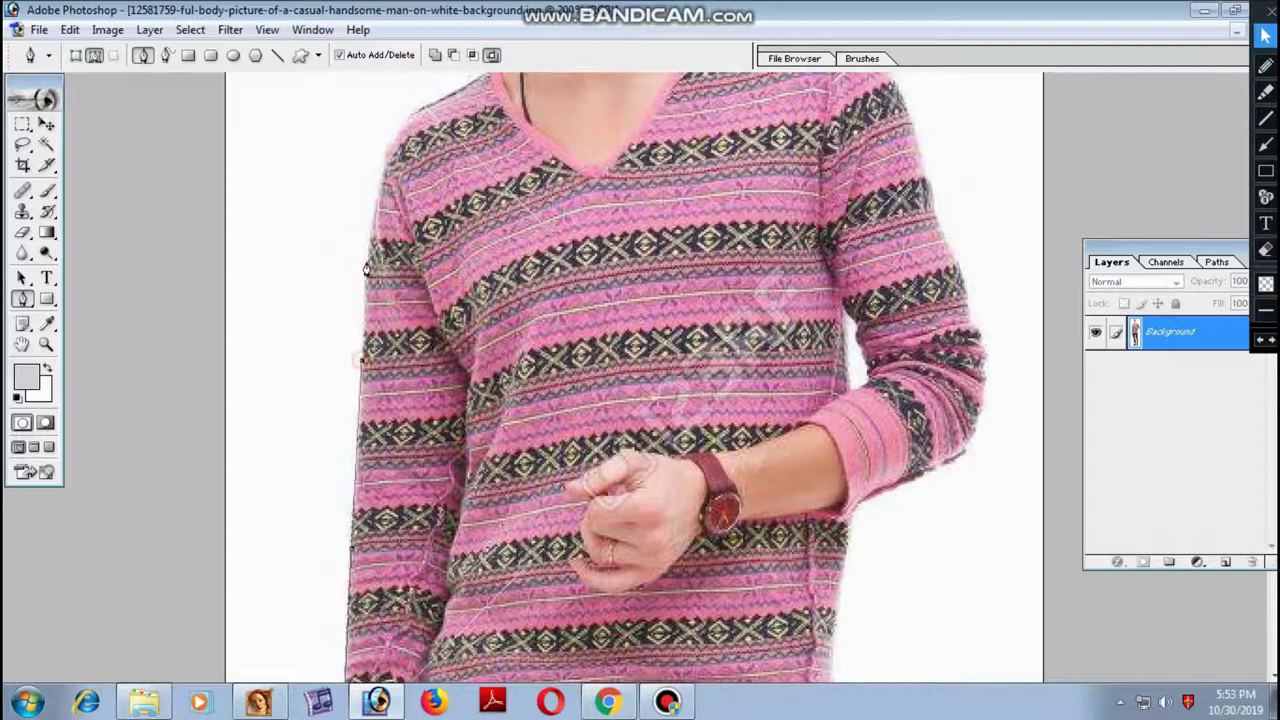
scroll(368, 261, up, 2)
scroll(457, 355, up, 3)
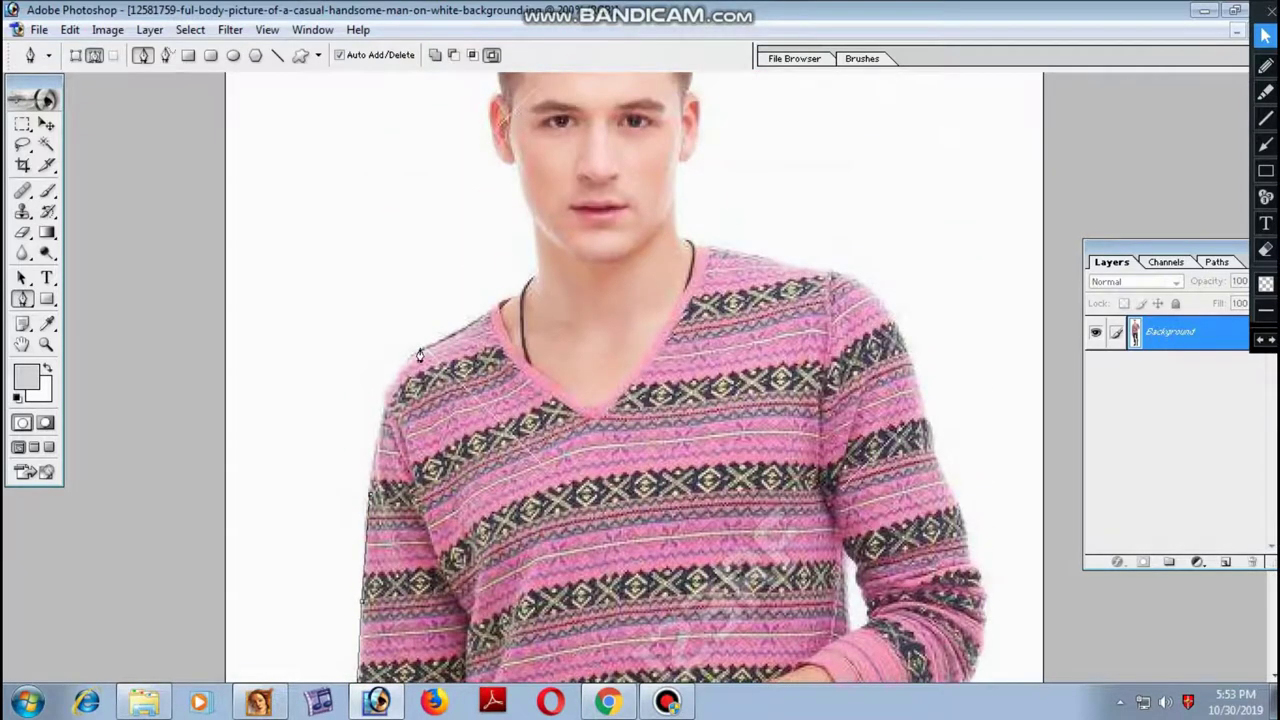
drag(420, 354, 460, 340)
click(493, 313)
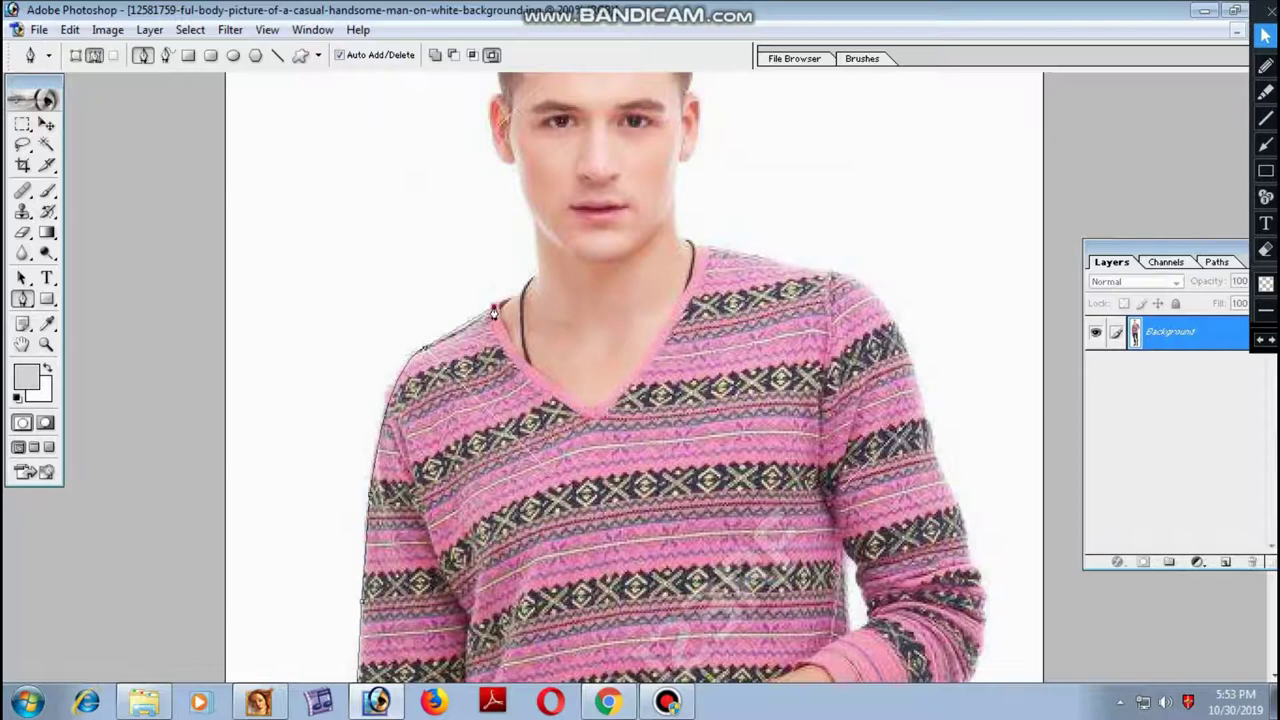
scroll(531, 230, up, 1)
click(531, 267)
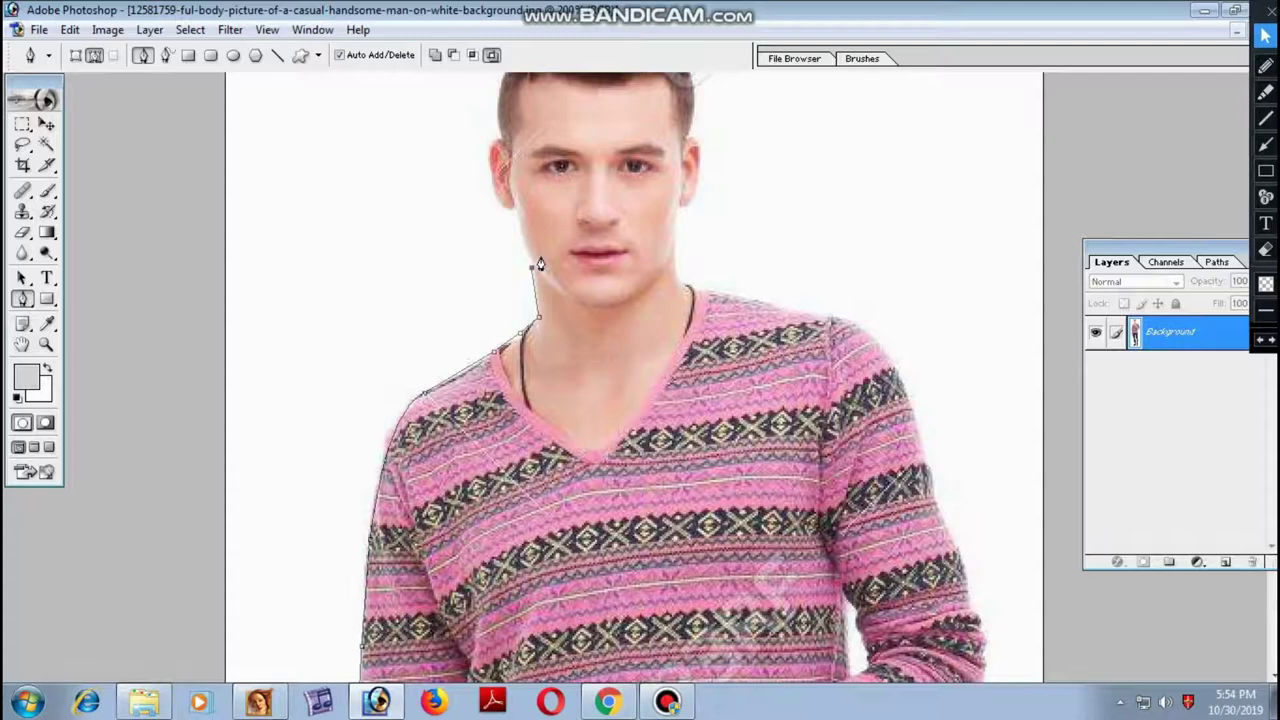
Continue the outline around the ear and hairline to the top of the hair
scroll(539, 263, down, 3)
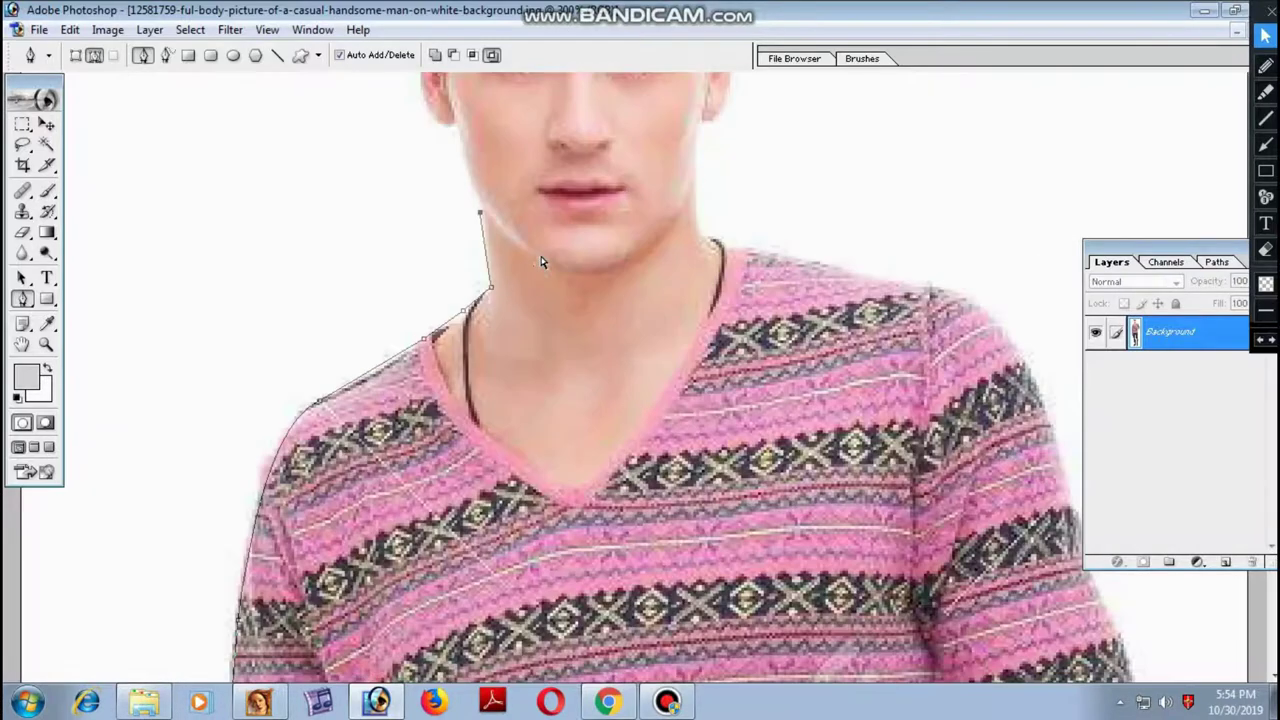
key(ctrl+plus)
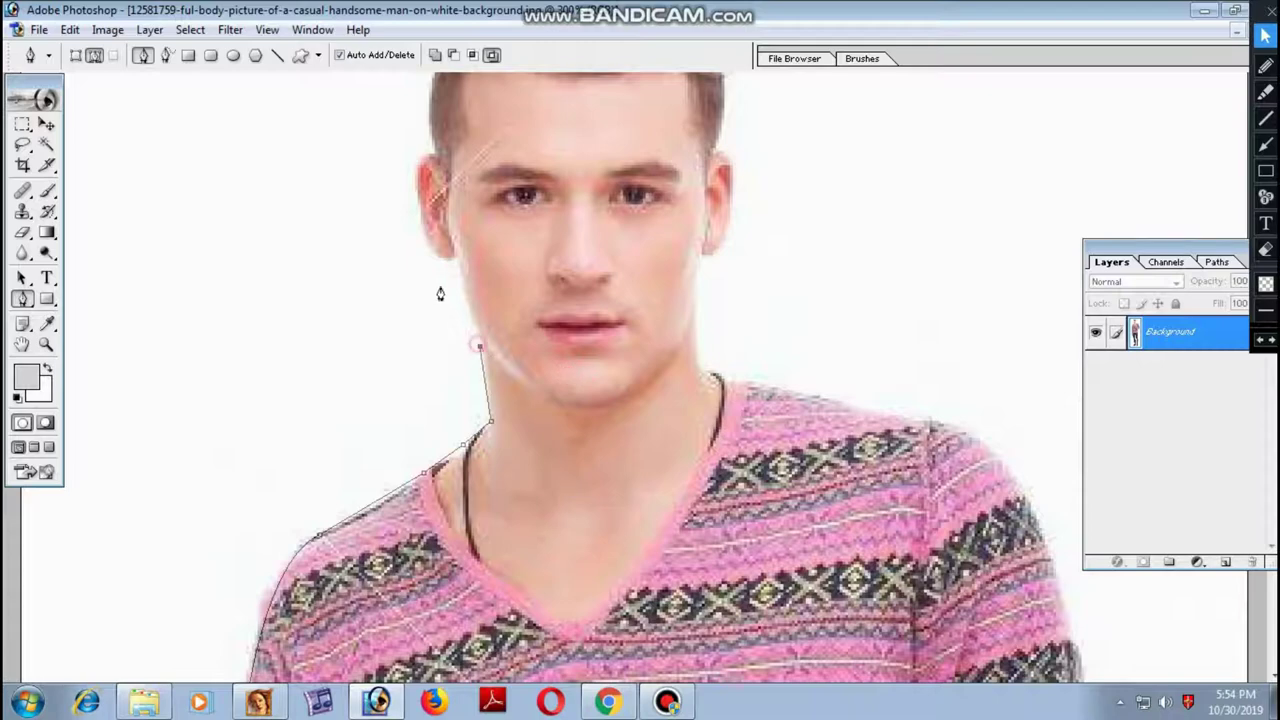
drag(457, 248, 449, 272)
drag(423, 229, 459, 283)
scroll(422, 245, up, 2)
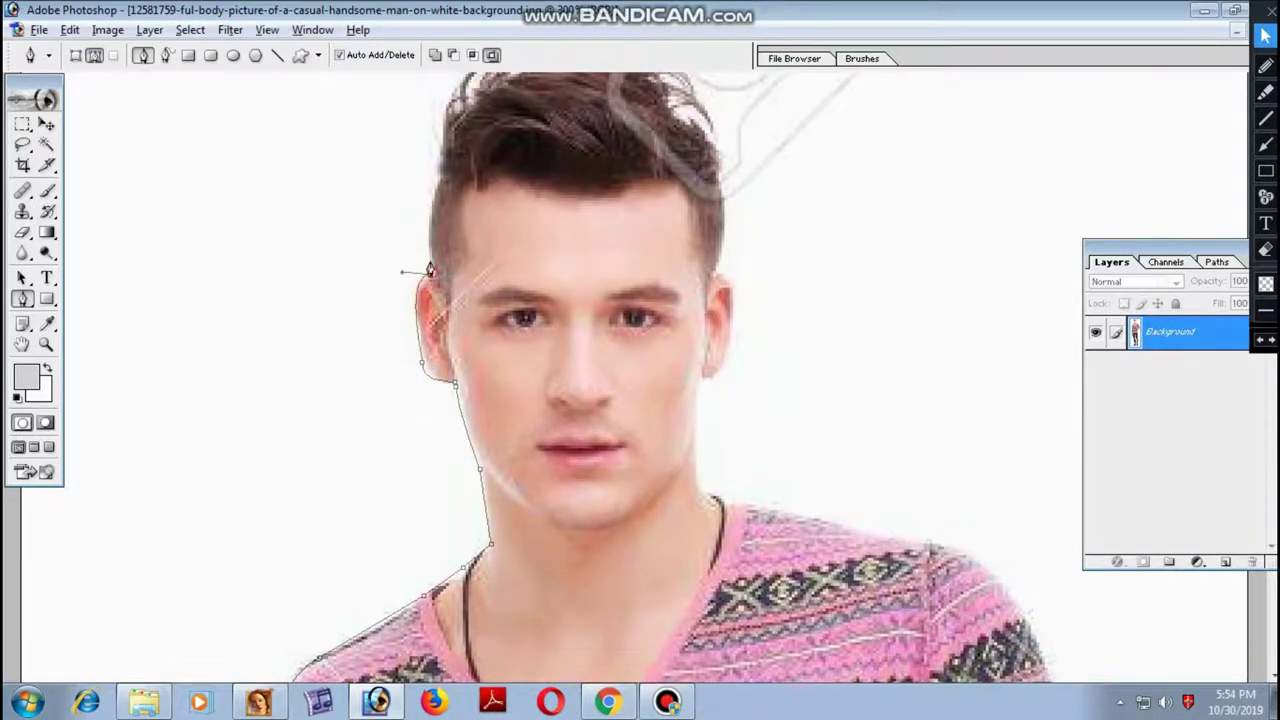
click(437, 183)
scroll(500, 128, up, 2)
drag(553, 147, 642, 133)
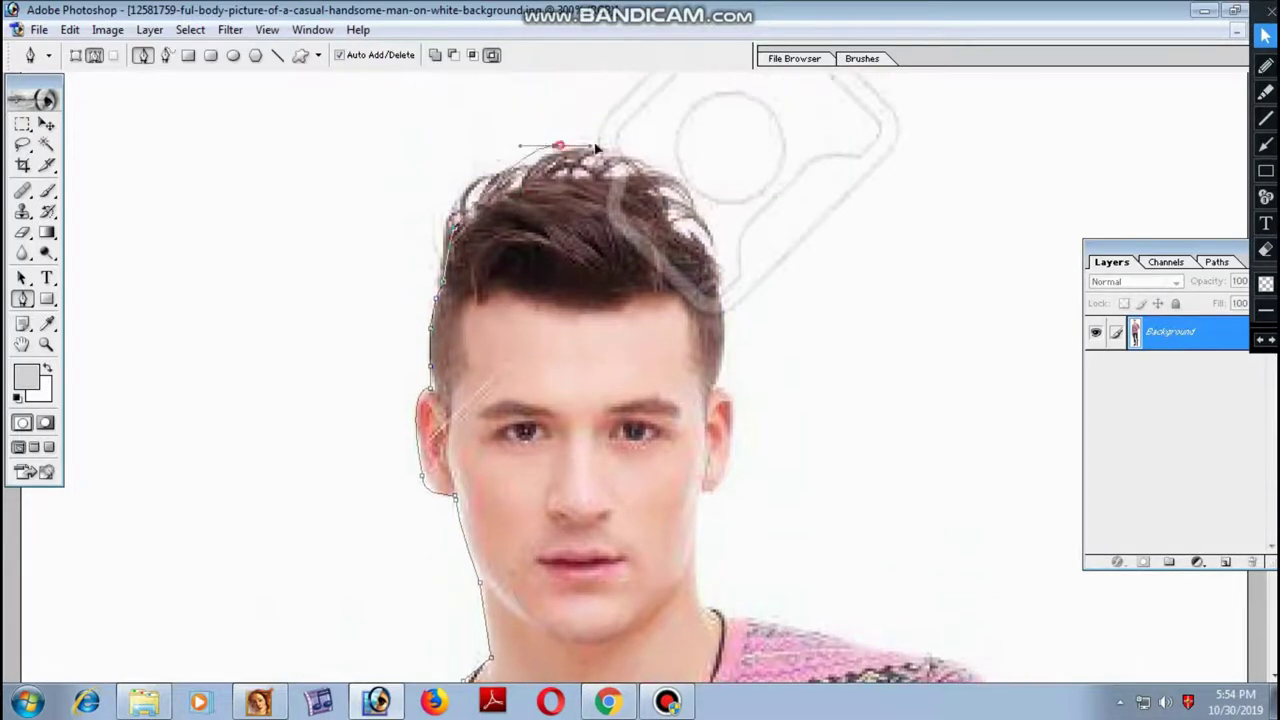
key(ctrl+z)
drag(565, 150, 640, 147)
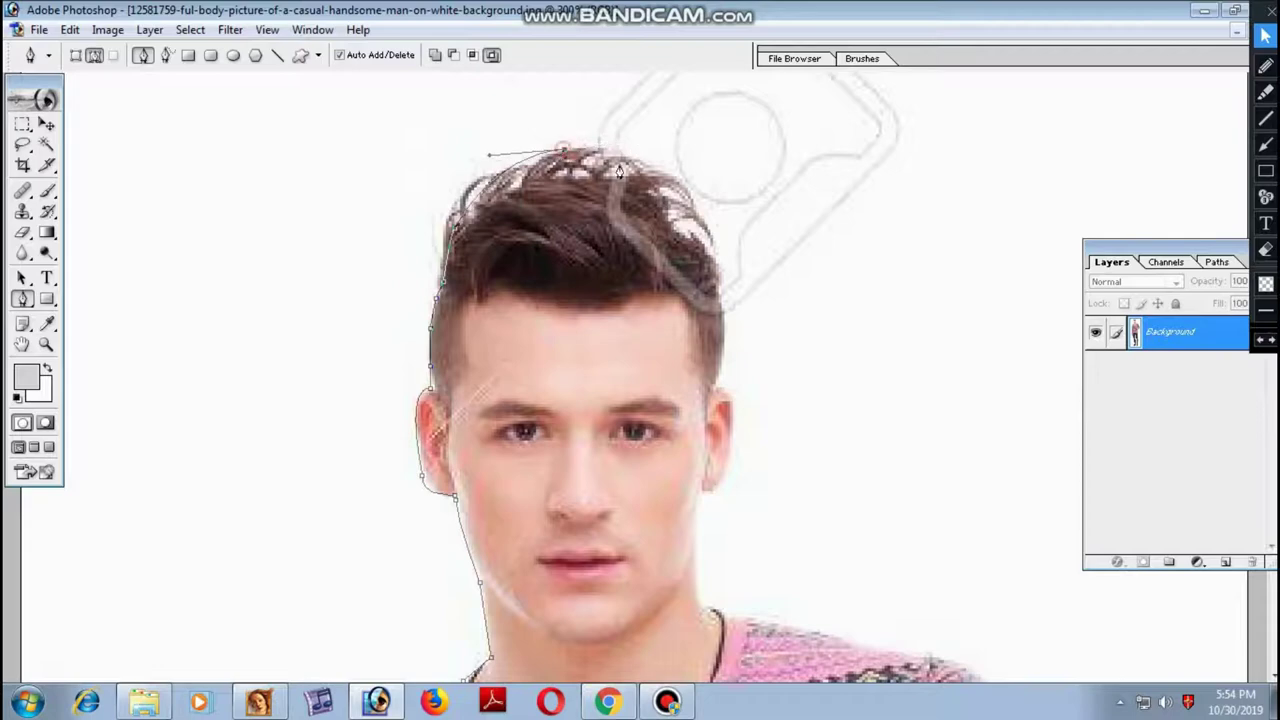
Trace down the hair's right side, past the right ear and neck, along the right shoulder
drag(697, 214, 723, 244)
drag(724, 313, 720, 366)
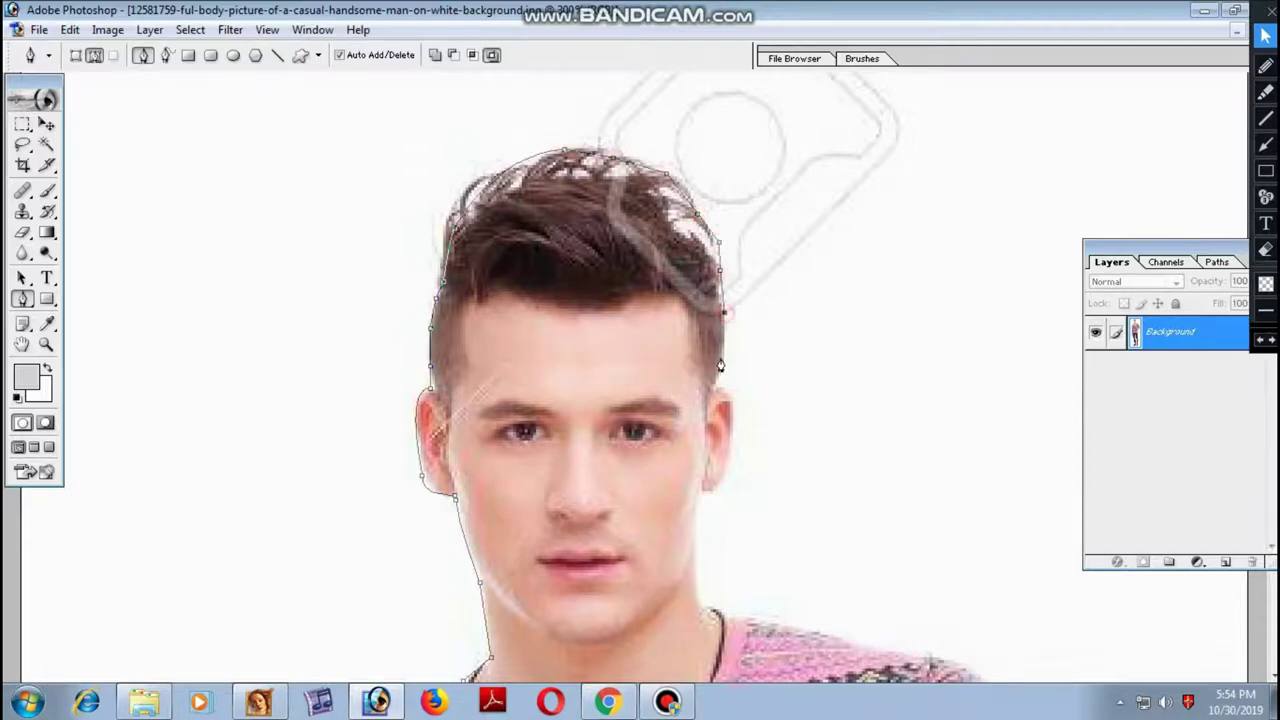
click(720, 366)
scroll(741, 419, down, 3)
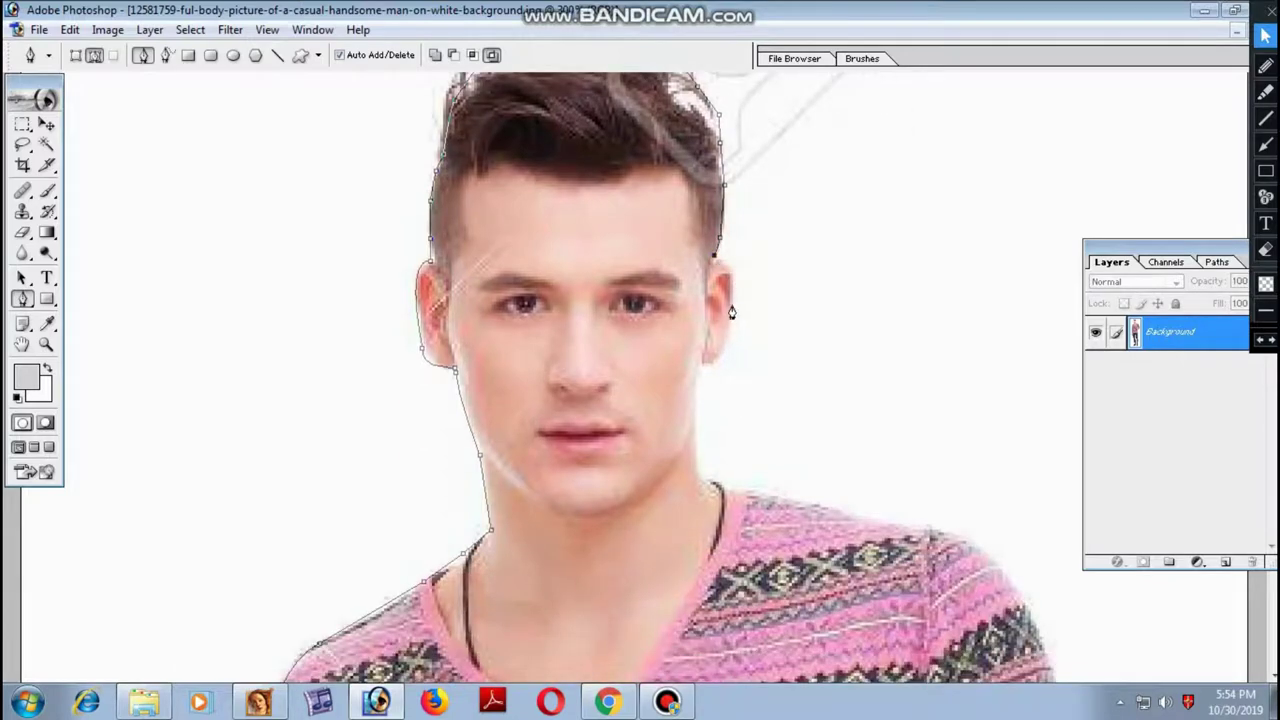
mouse_move(731, 307)
mouse_down()
mouse_move(729, 358)
mouse_move(669, 353)
mouse_up()
scroll(702, 380, down, 2)
click(697, 382)
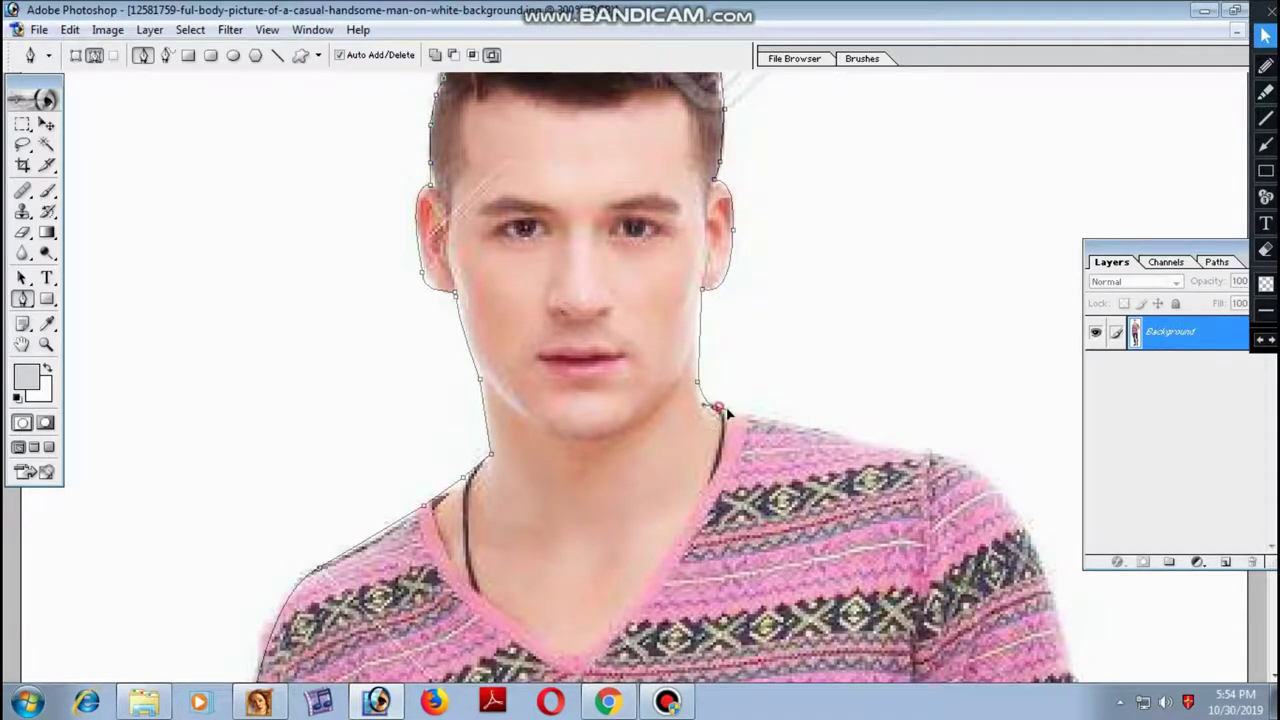
click(787, 423)
click(871, 442)
click(964, 460)
click(1021, 500)
click(1038, 538)
scroll(1000, 450, down, 5)
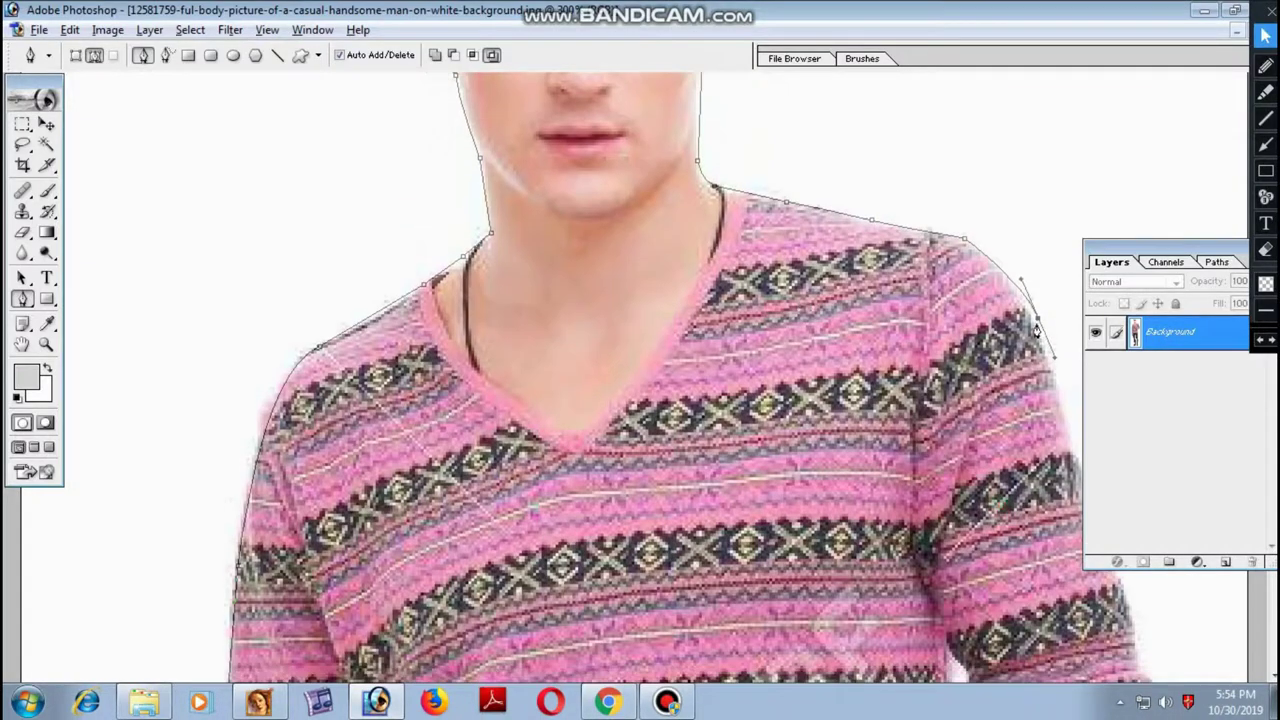
key(ctrl+0)
Extend the path down the arm to the sleeve cuff, then along the shirt and jeans' right edge
key(Tab)
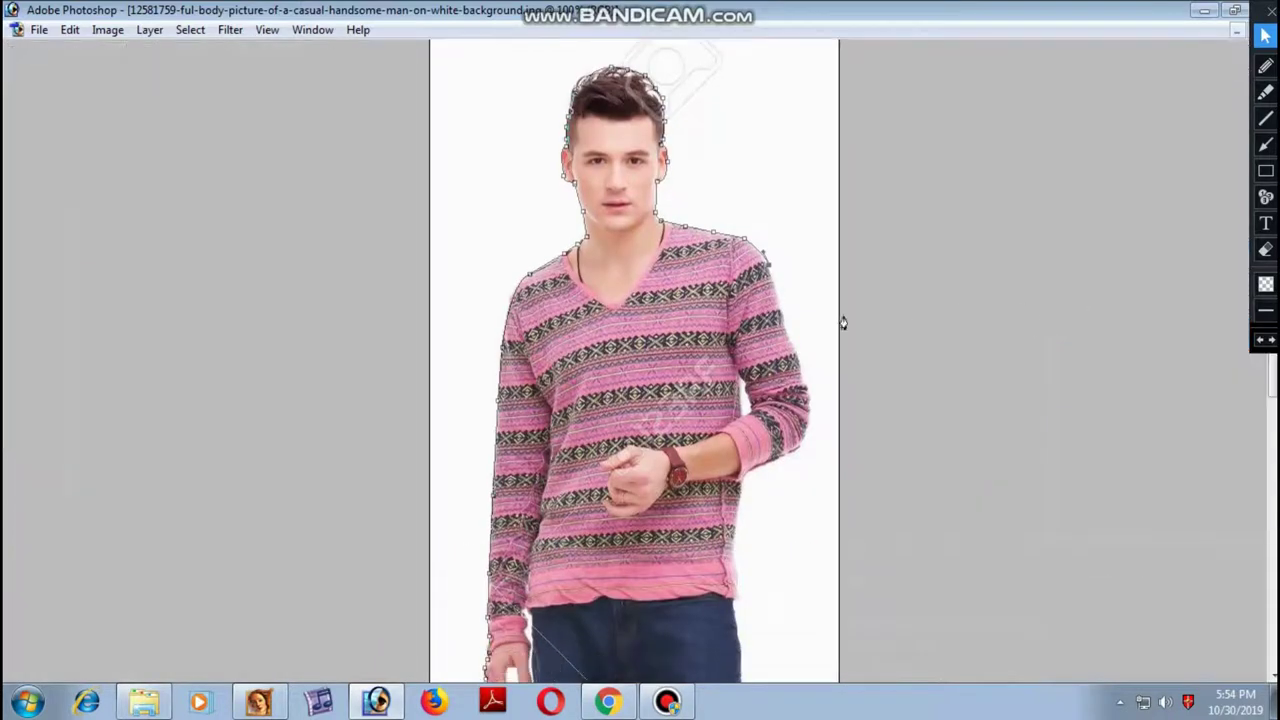
click(786, 338)
drag(800, 446, 779, 472)
click(748, 471)
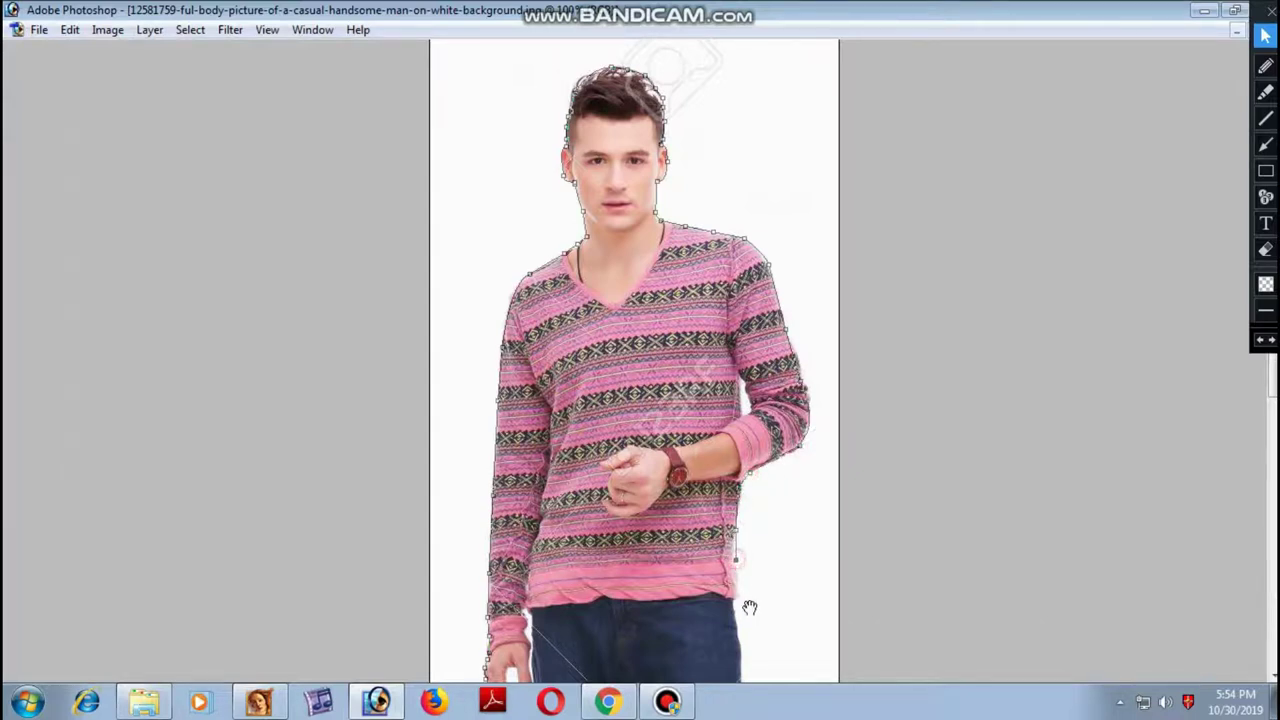
scroll(748, 606, down, 2)
click(736, 397)
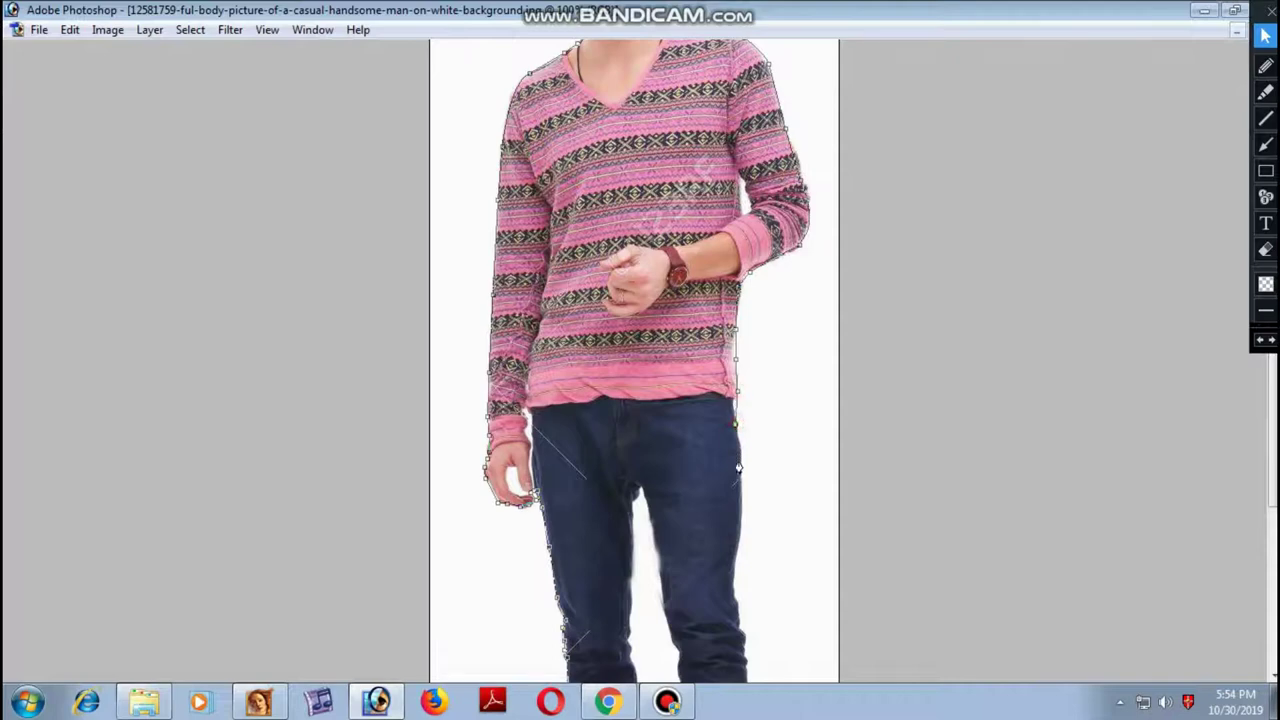
drag(742, 503, 737, 560)
scroll(735, 560, down, 3)
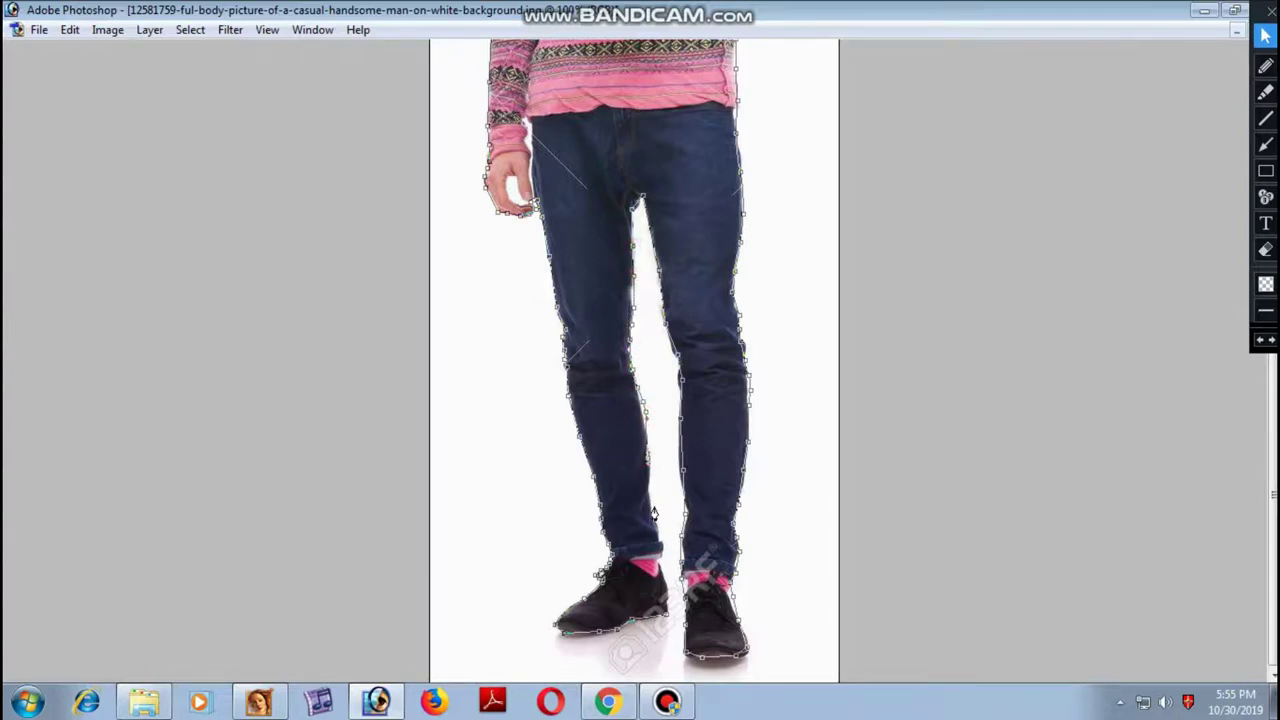
Turn the outline into a selection, paste the man into the bulb and shrink him
click(666, 622)
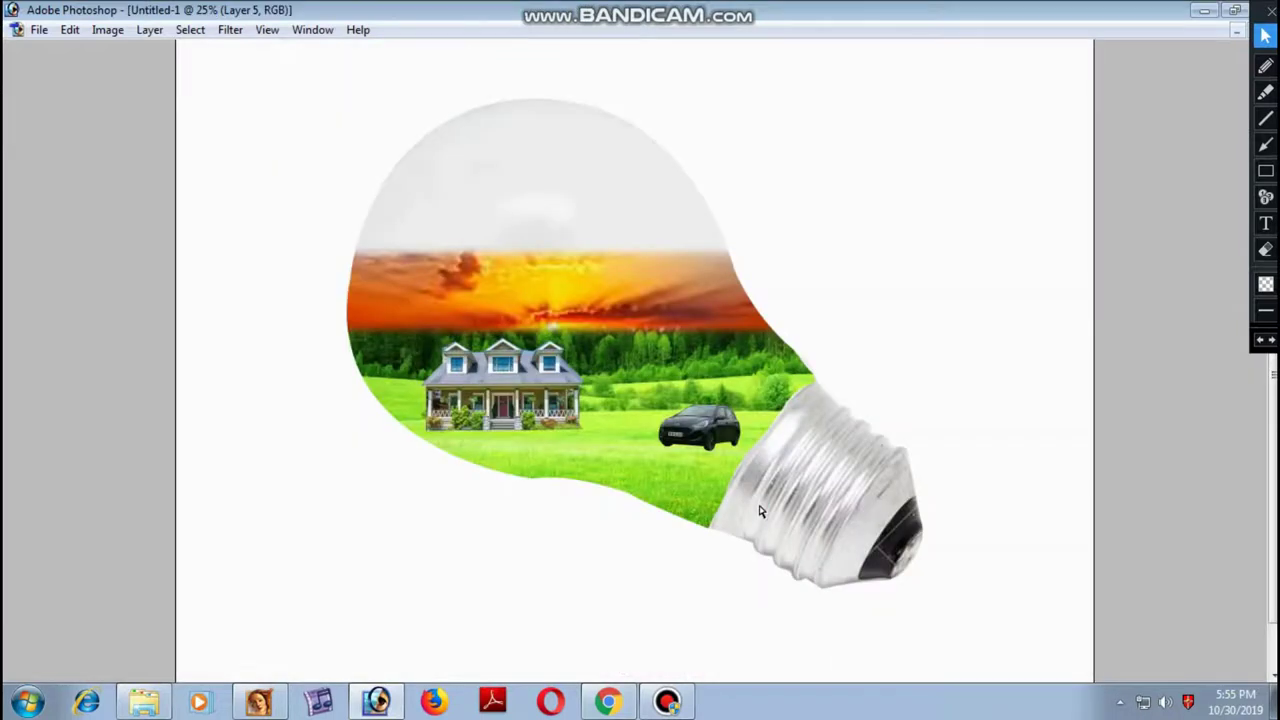
key(ctrl+v)
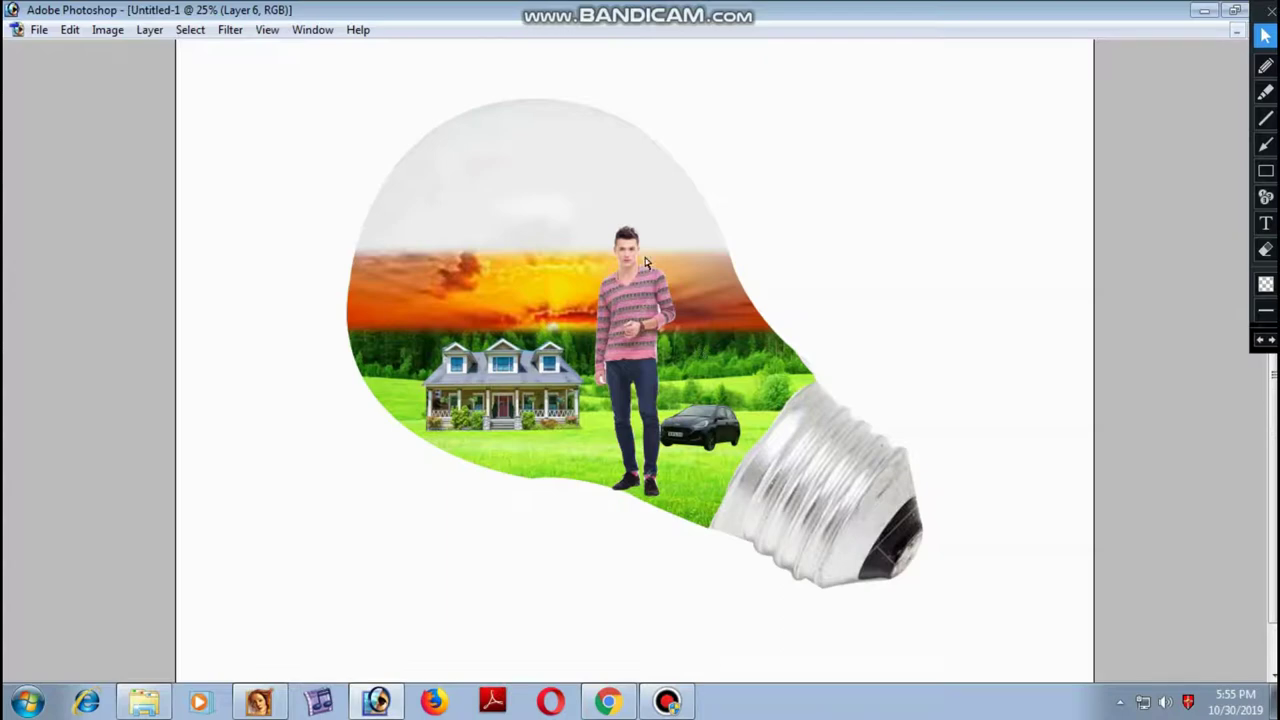
key(Tab)
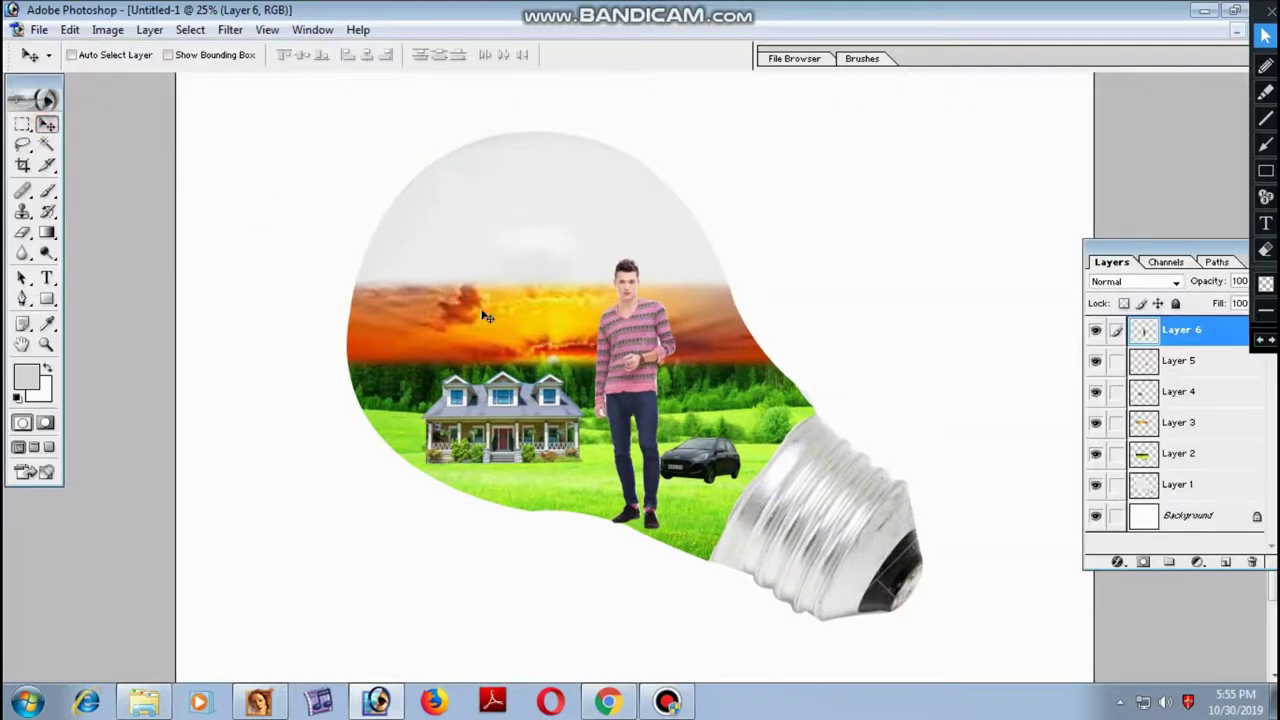
key(ctrl+t)
drag(677, 259, 641, 383)
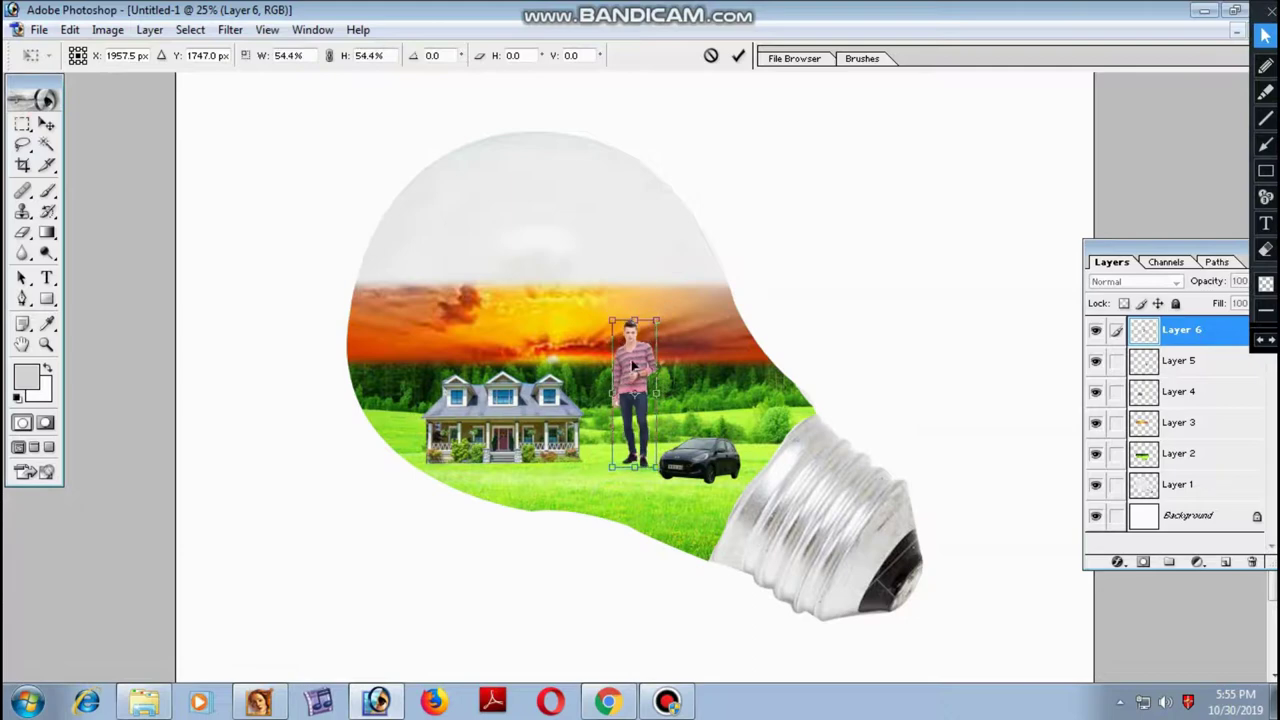
drag(614, 428, 621, 402)
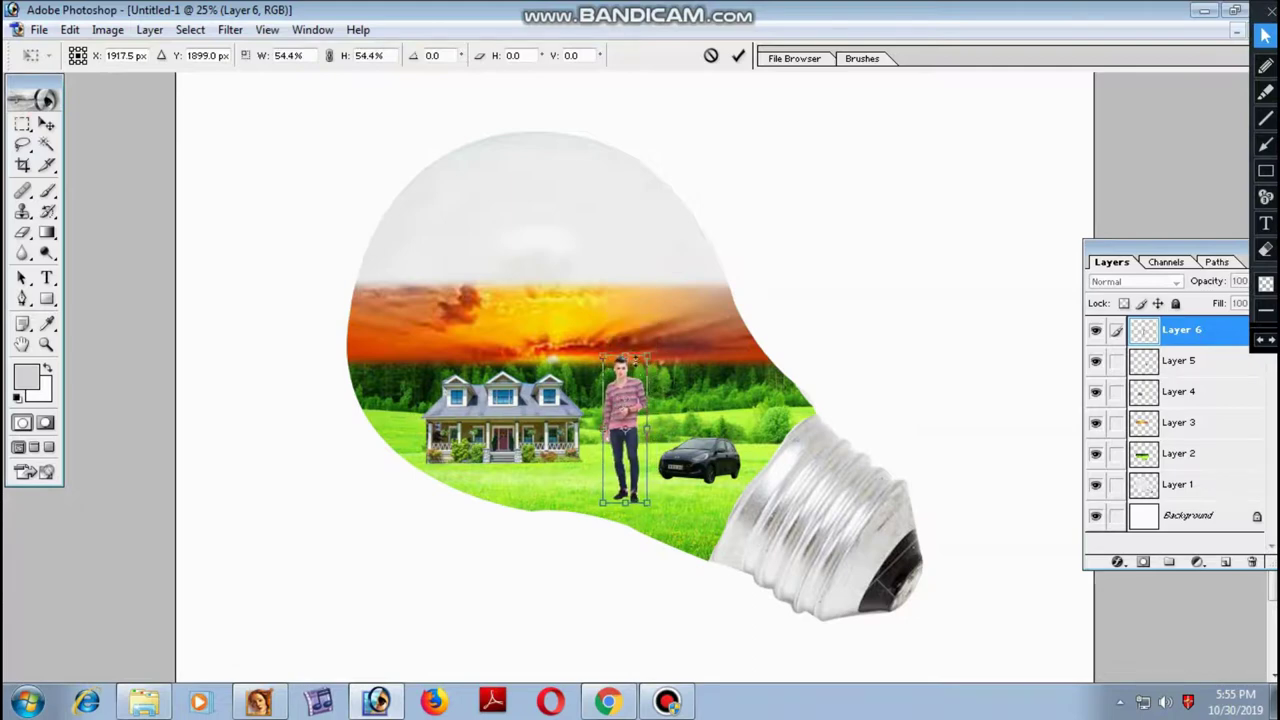
drag(651, 352, 633, 433)
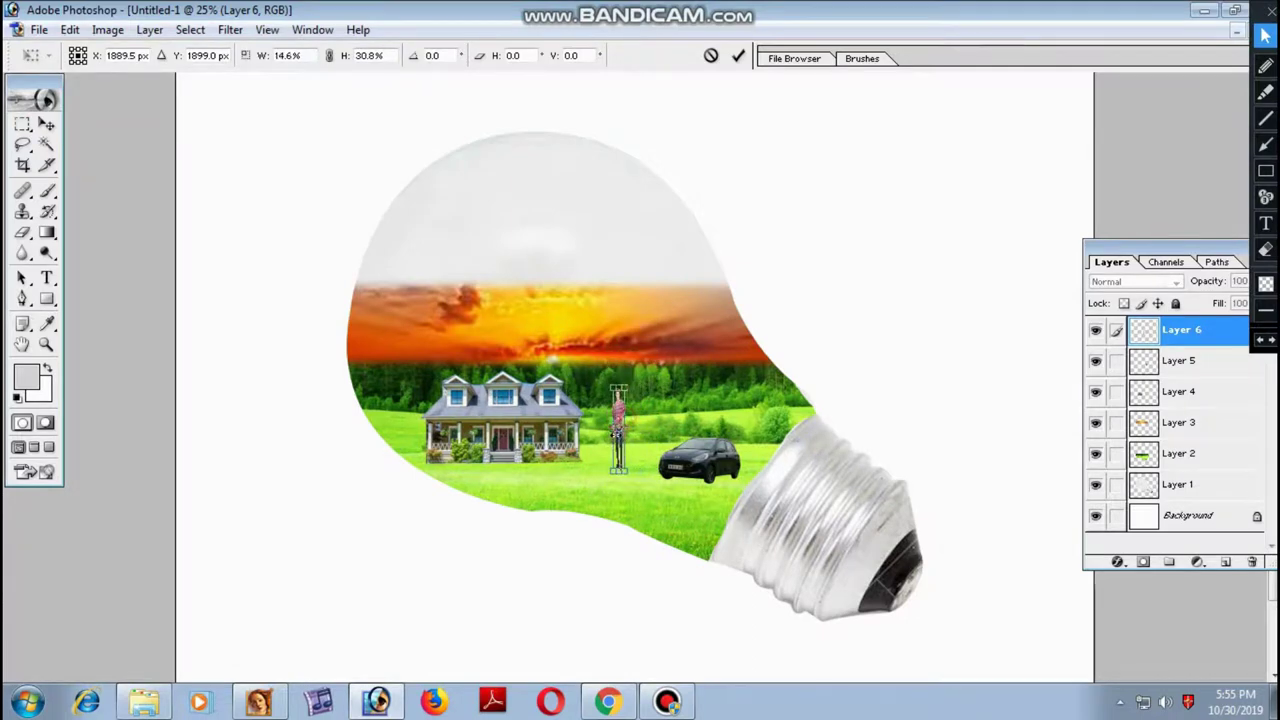
key(Return)
Shrink the man slightly more and stand him on the grass in front of the house
mouse_move(630, 436)
mouse_down()
mouse_move(612, 460)
mouse_move(741, 440)
mouse_up()
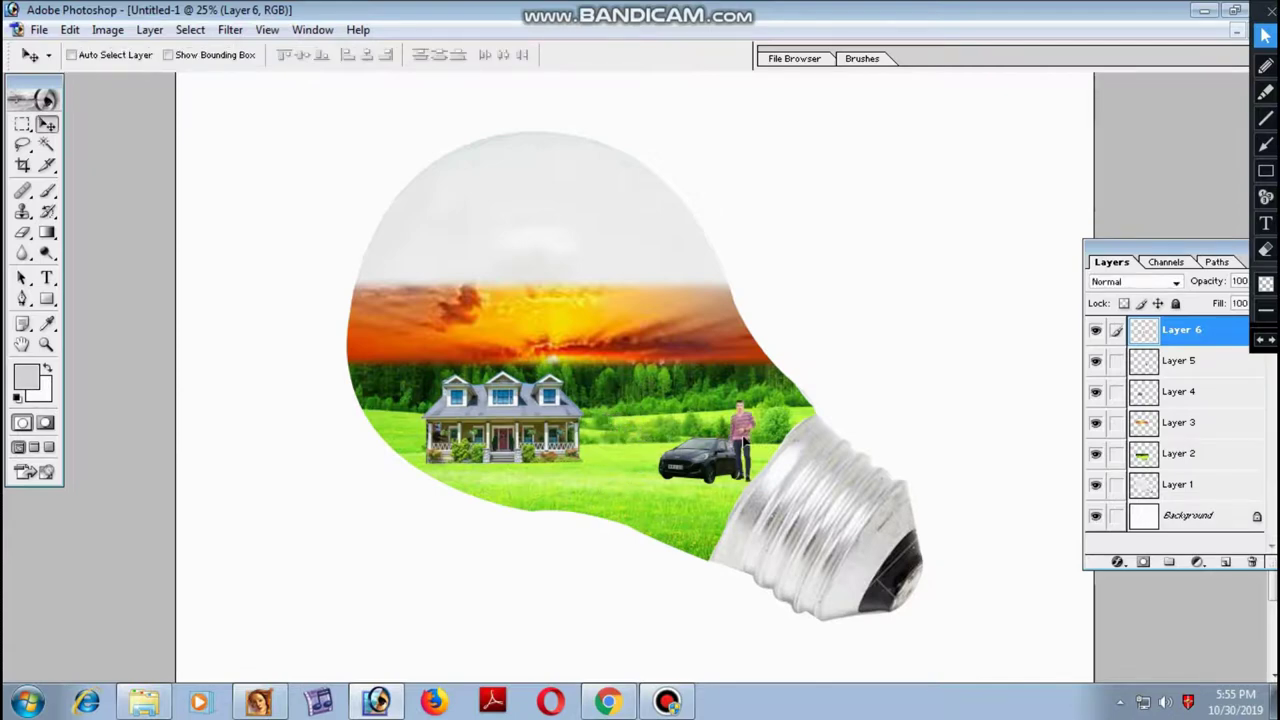
key(ctrl+t)
mouse_move(760, 392)
mouse_down()
mouse_move(758, 407)
mouse_move(760, 310)
mouse_up()
key(Return)
key(ctrl+plus)
key(ctrl+plus)
drag(805, 375, 782, 414)
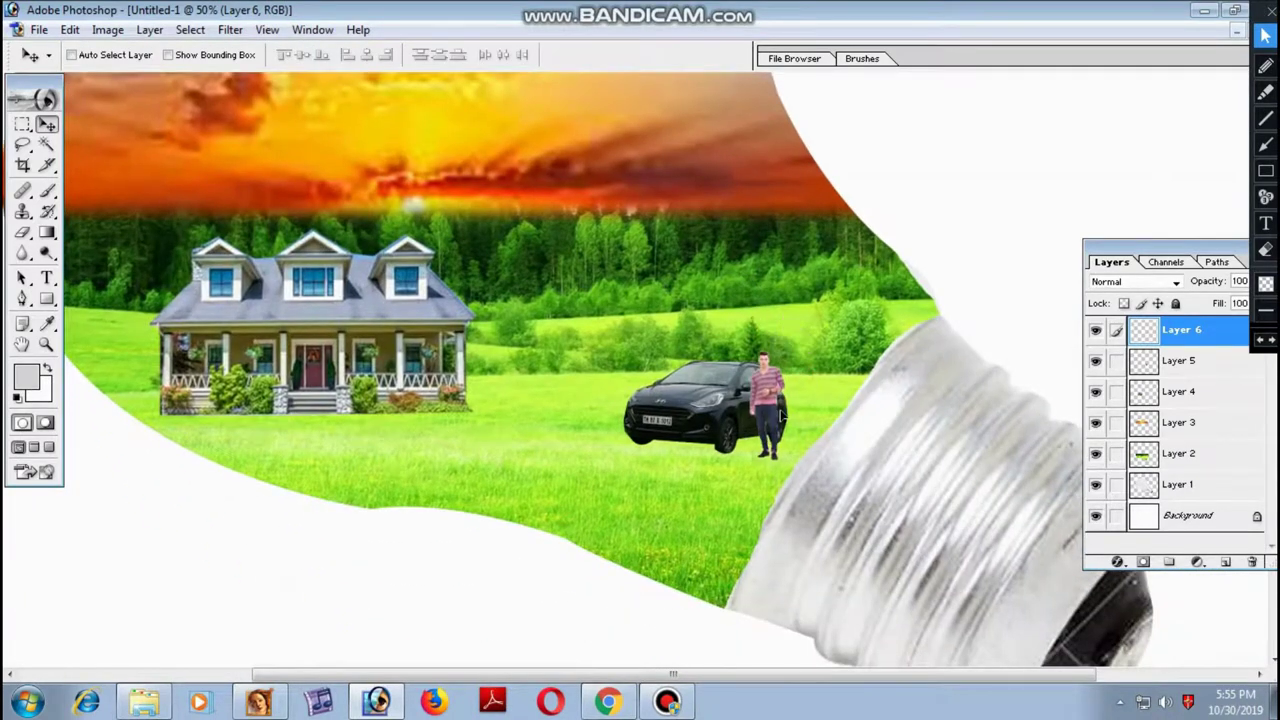
key(ctrl+minus)
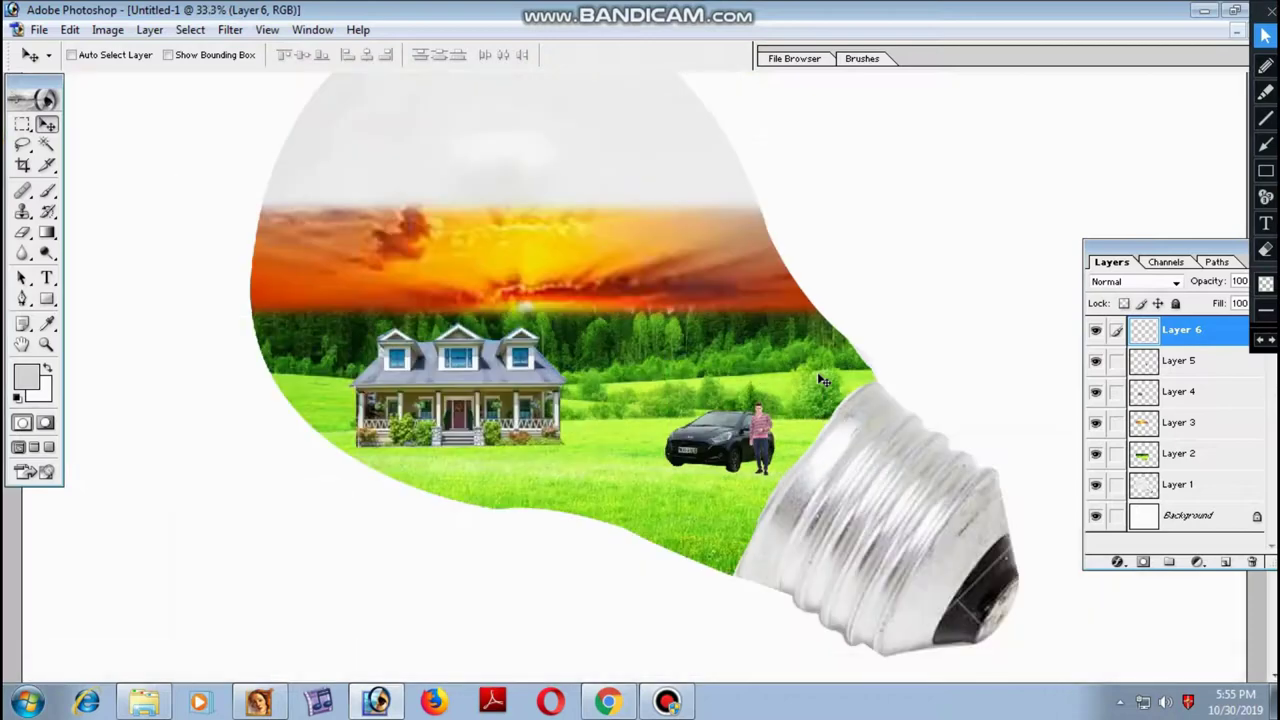
drag(760, 440, 548, 452)
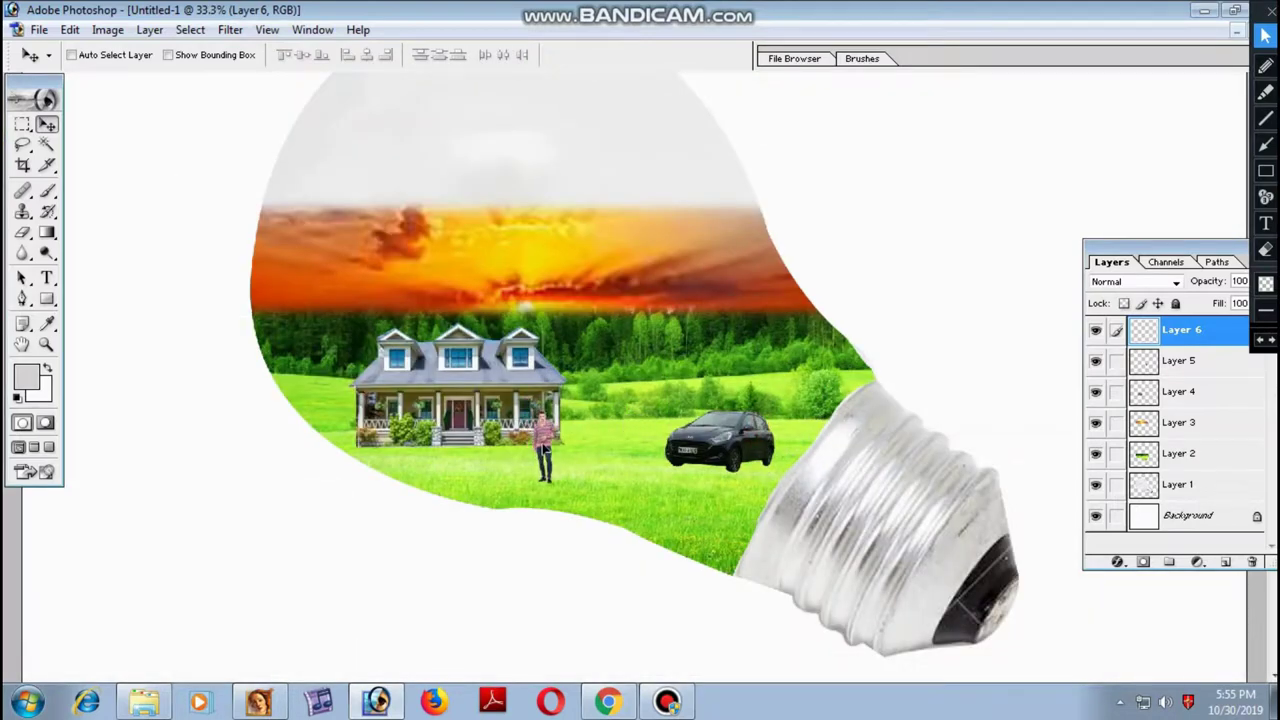
key(ctrl+minus)
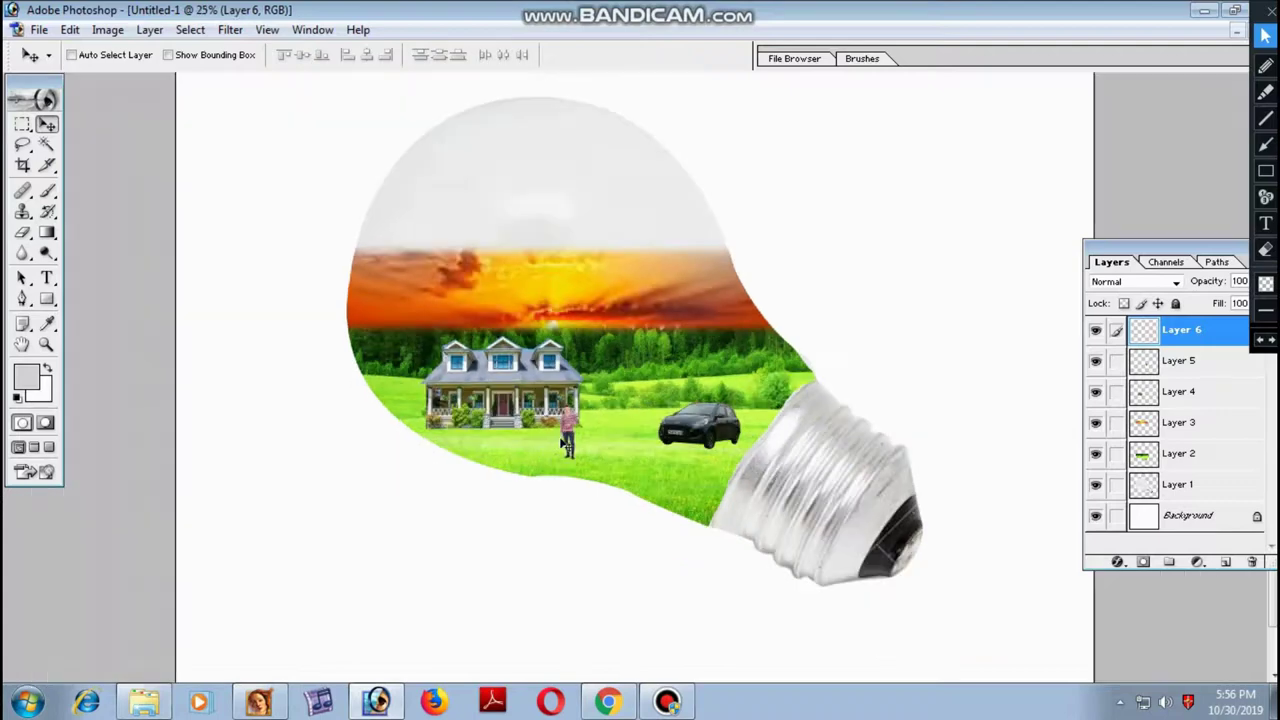
scroll(566, 445, down, 2)
Paste the street lamp pole into the scene as Layer 7
click(666, 700)
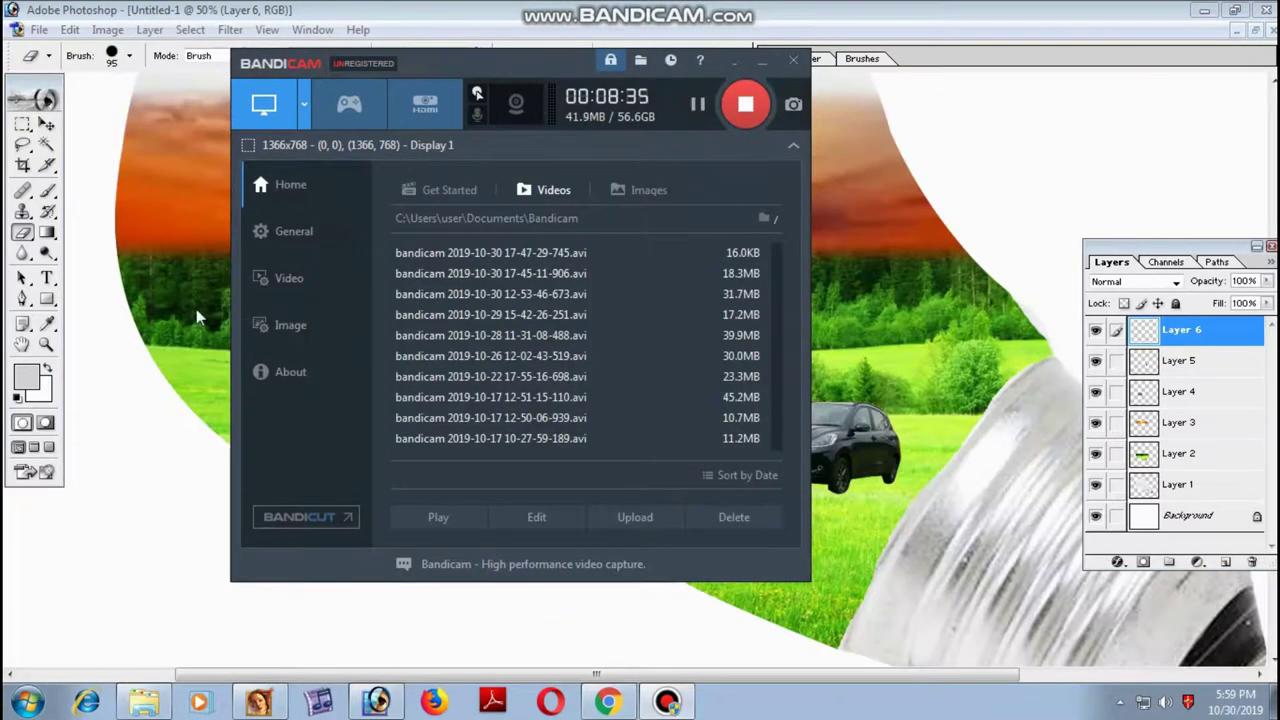
click(187, 313)
key(ctrl+v)
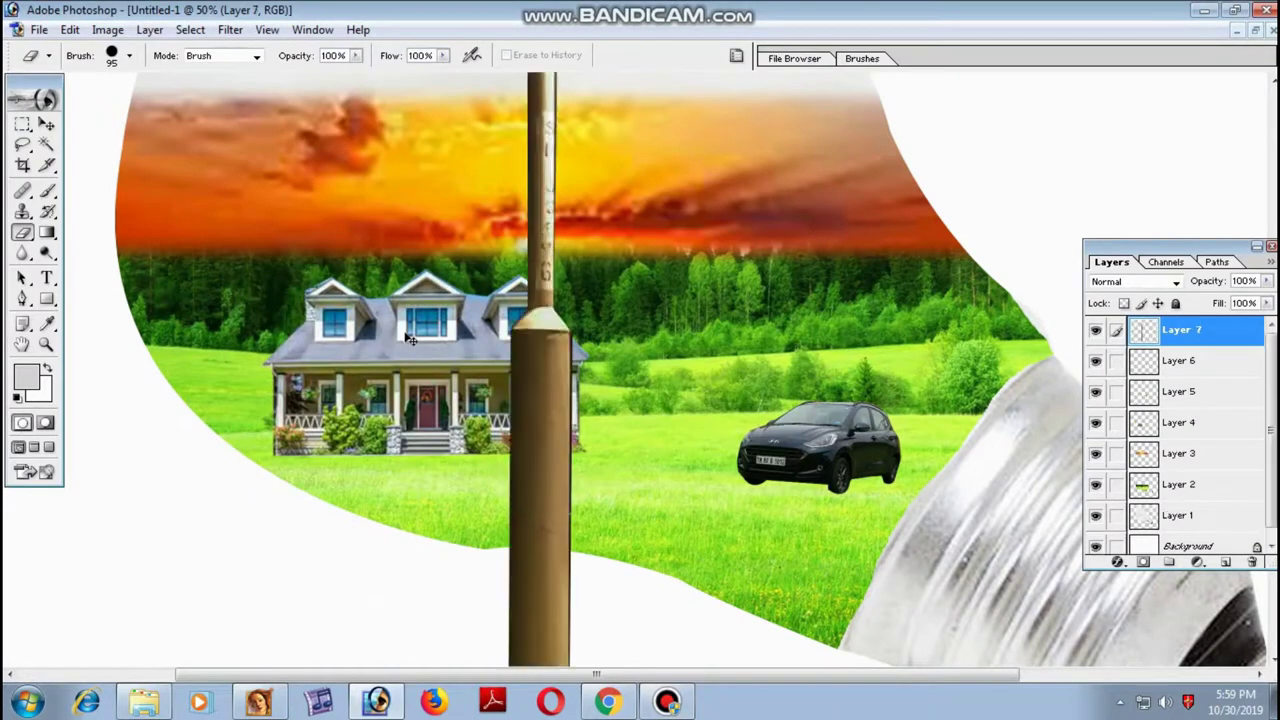
click(46, 125)
key(ctrl+minus)
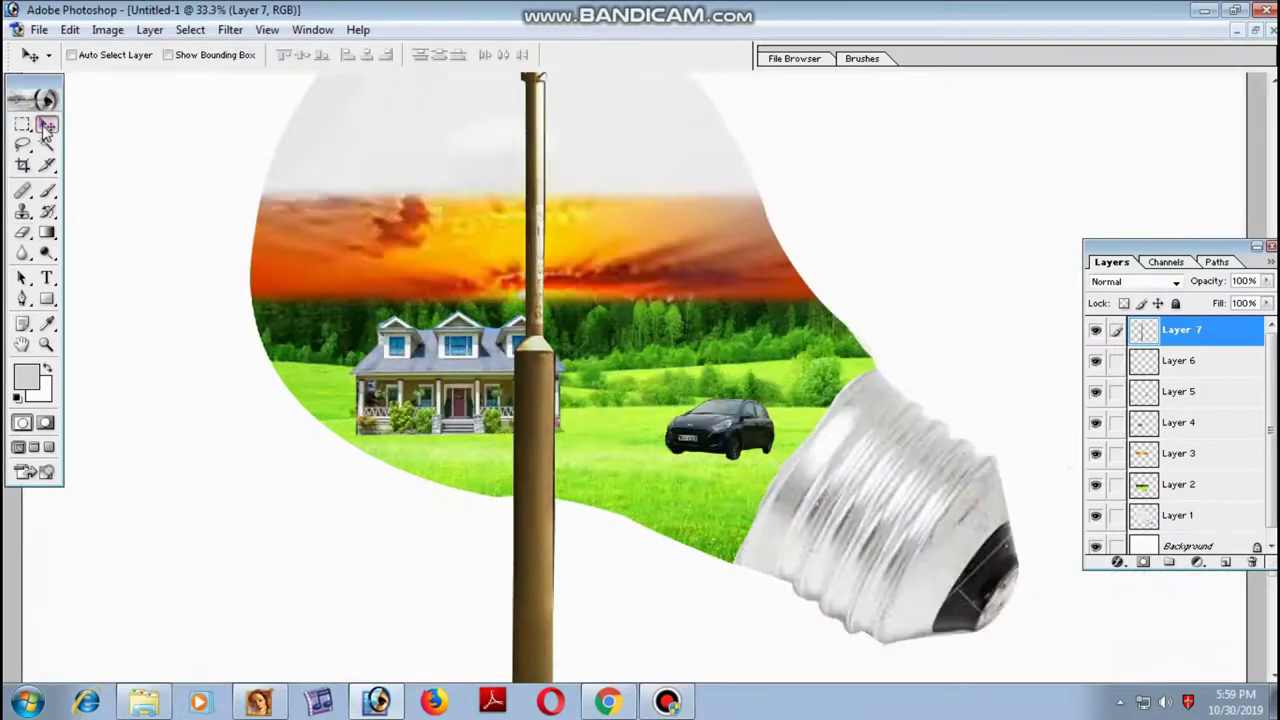
key(ctrl+minus)
key(ctrl+minus)
Scale the lamp pole to 12.4% and move it to the left of the house
key(ctrl+t)
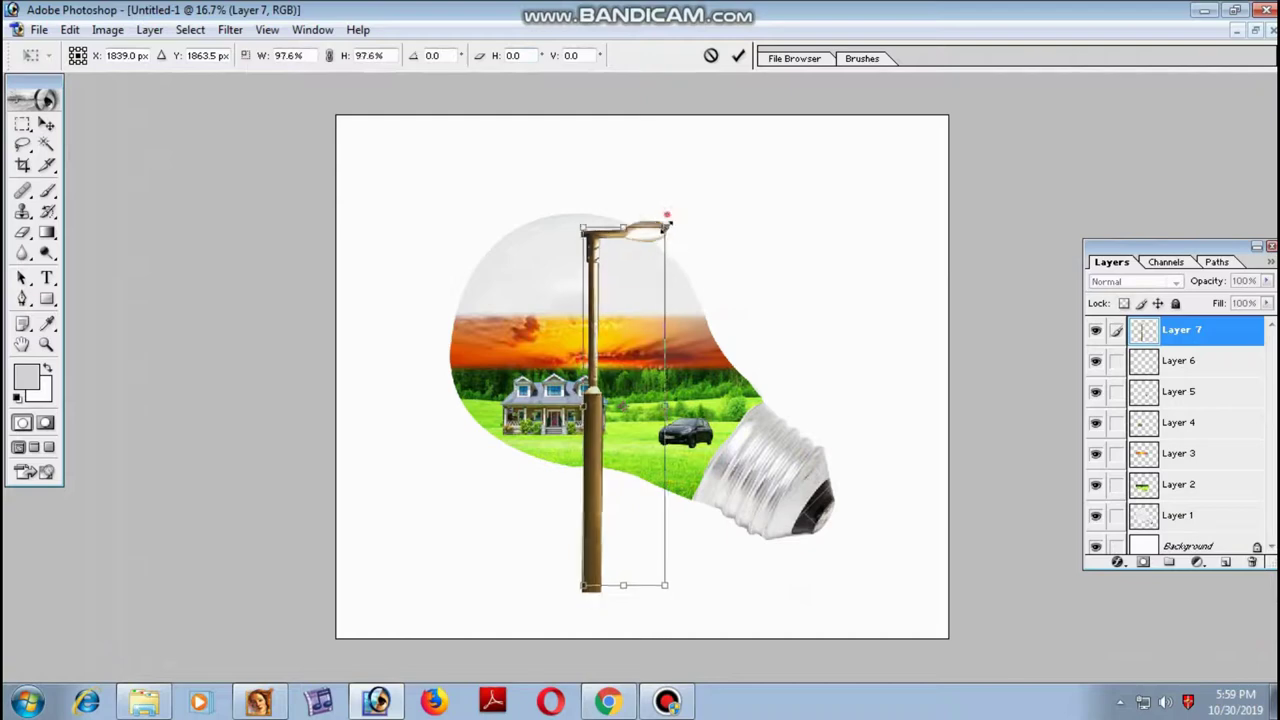
drag(667, 216, 644, 378)
key(ctrl+plus)
key(ctrl+plus)
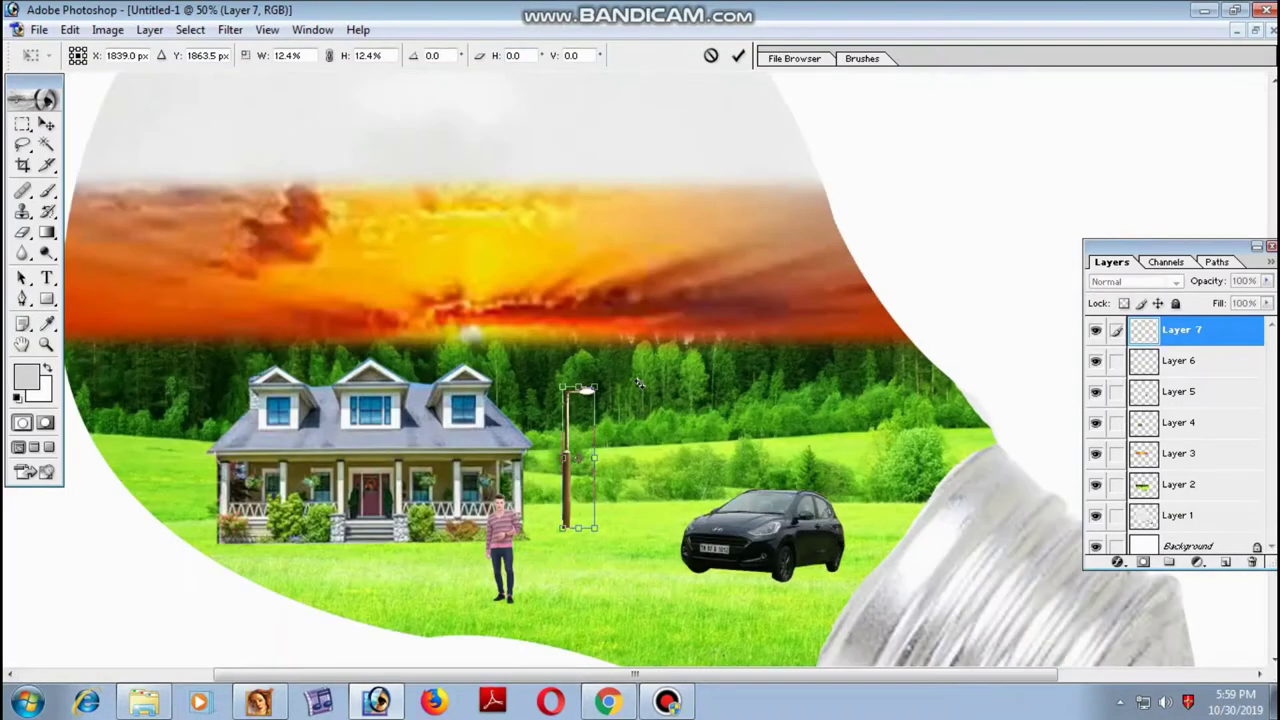
key(ctrl+plus)
key(Return)
drag(708, 505, 318, 507)
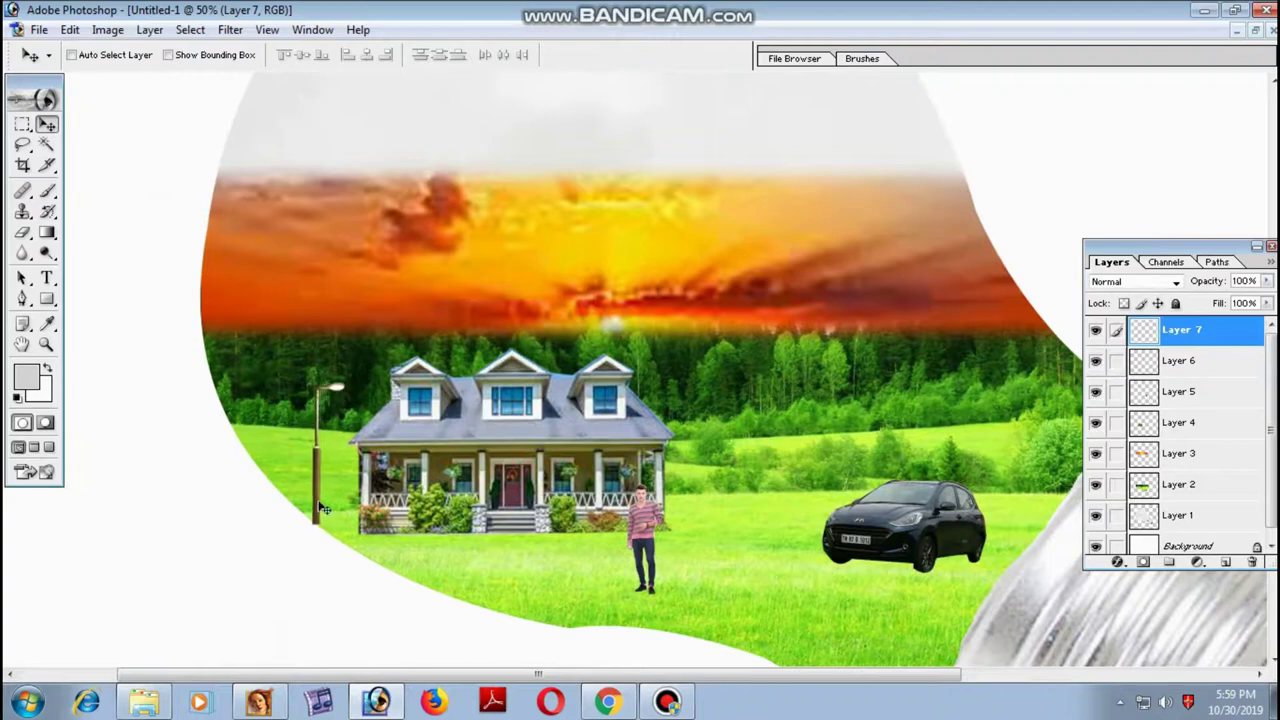
Touch up the lamp's base with the Eraser, then view the whole bulb with panels hidden
key(ctrl+plus)
key(ctrl+plus)
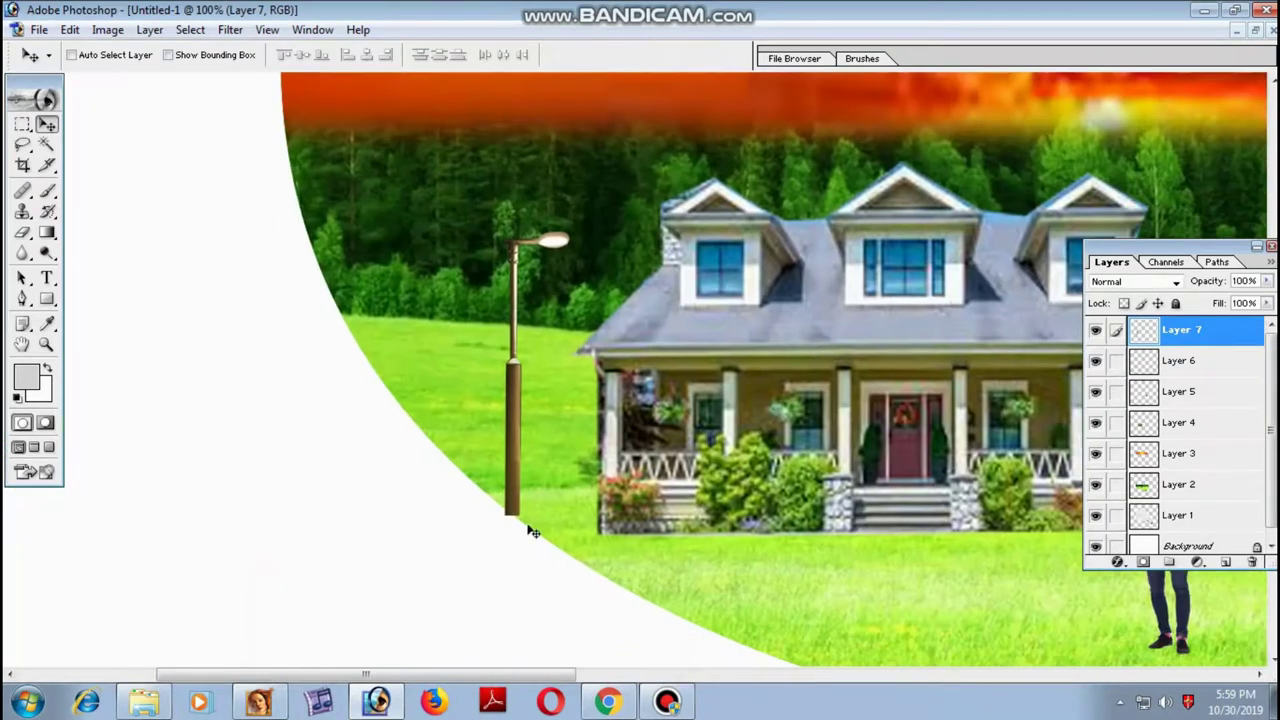
key(e)
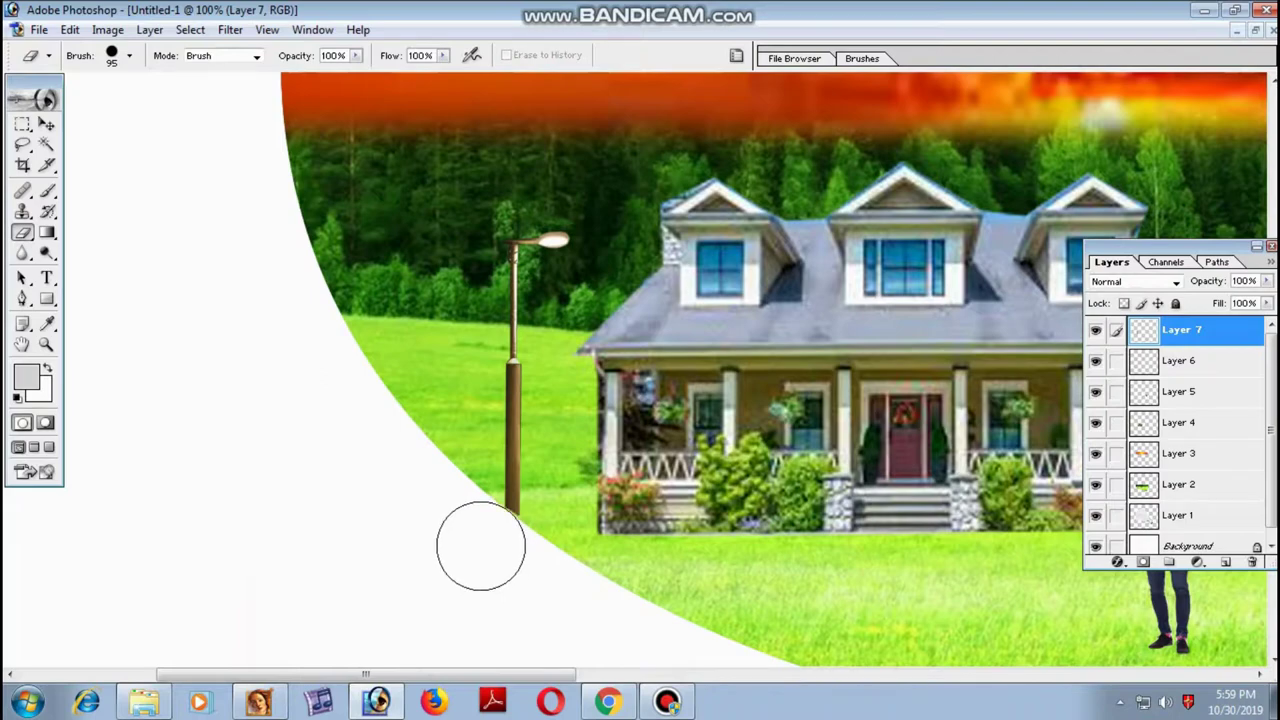
key(ctrl+minus)
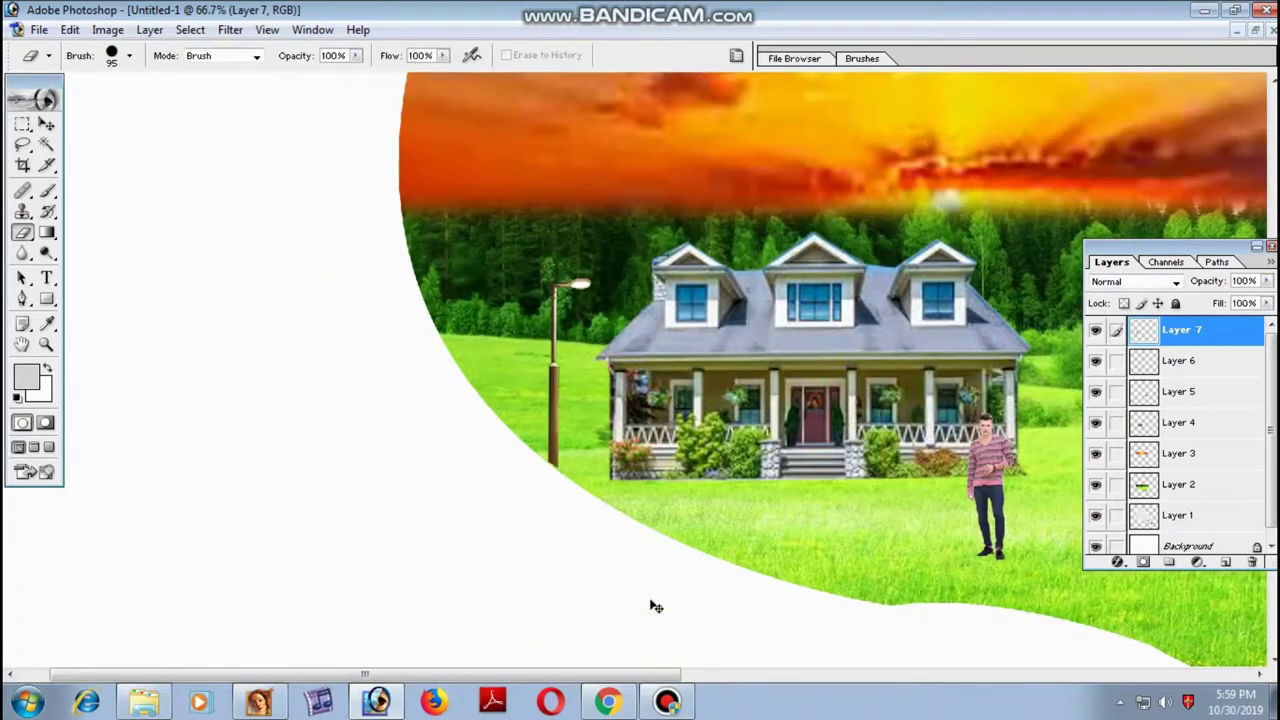
key(ctrl+minus)
key(Tab)
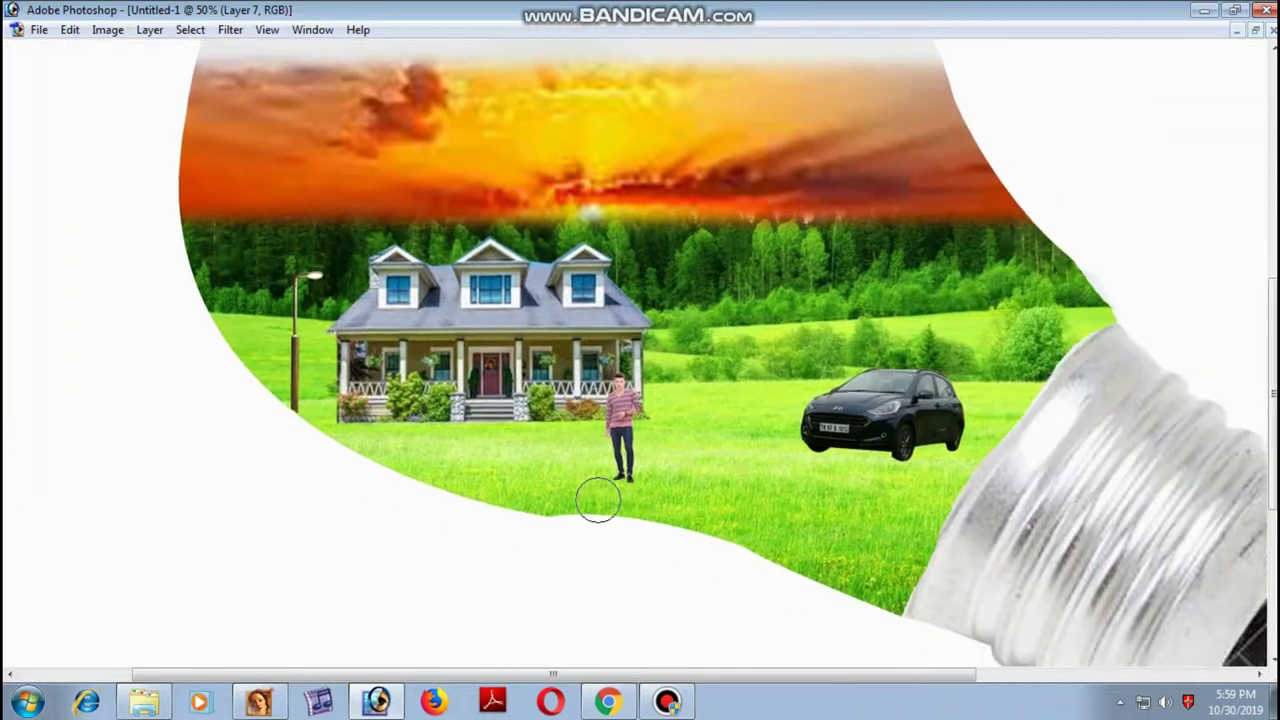
key(ctrl+minus)
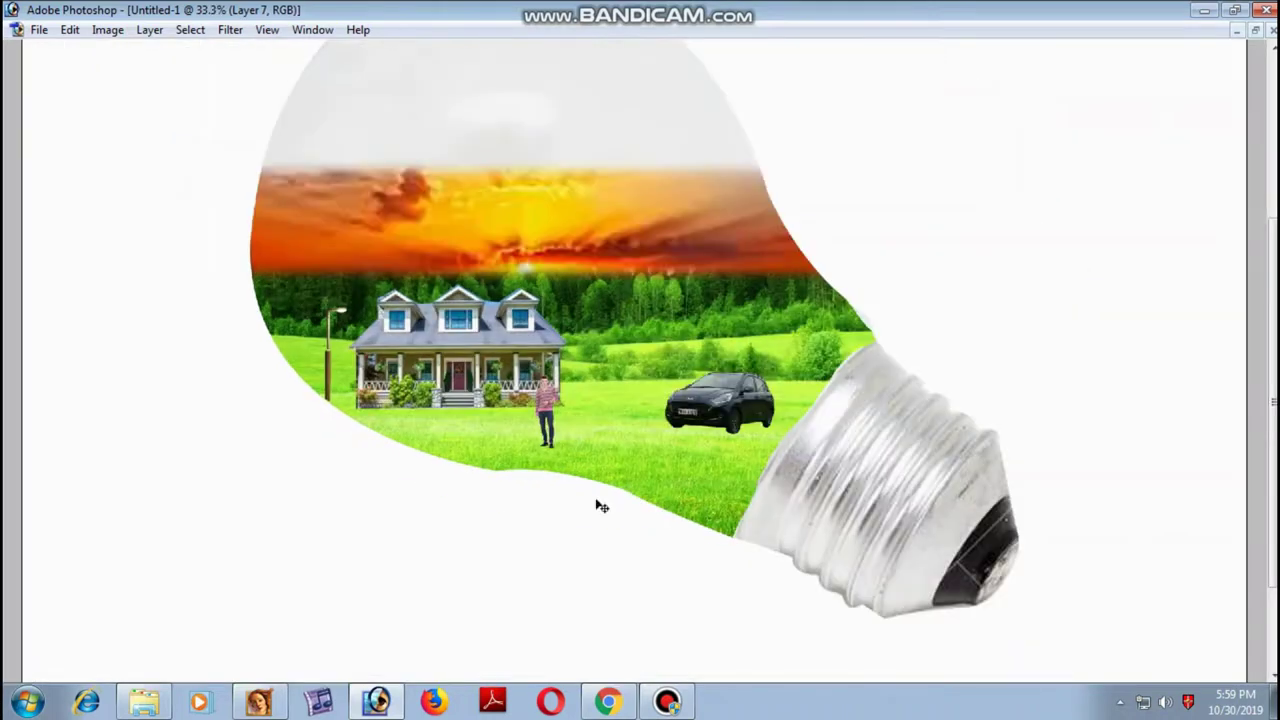
Zoom and pan around the bulb to recheck the finished scene
scroll(600, 505, up, 3)
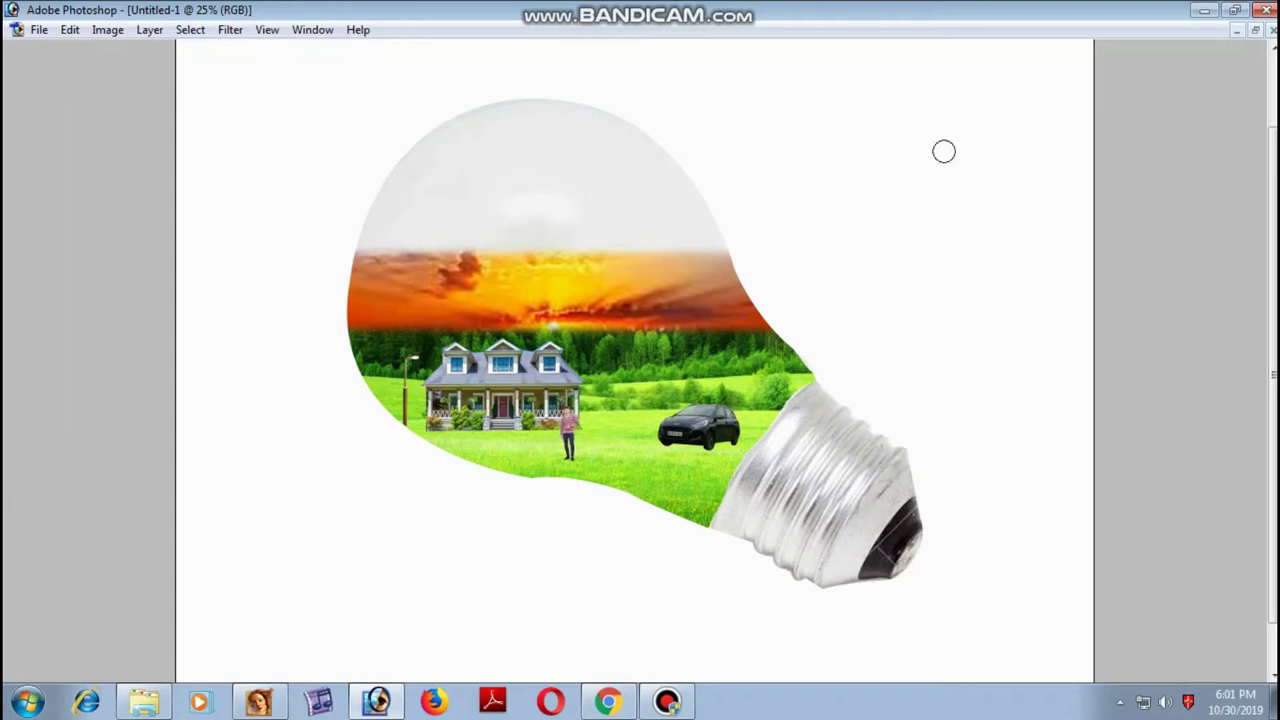
key(ctrl+plus)
mouse_move(944, 151)
mouse_down()
mouse_move(998, 260)
mouse_move(988, 252)
mouse_up()
key(ctrl+minus)
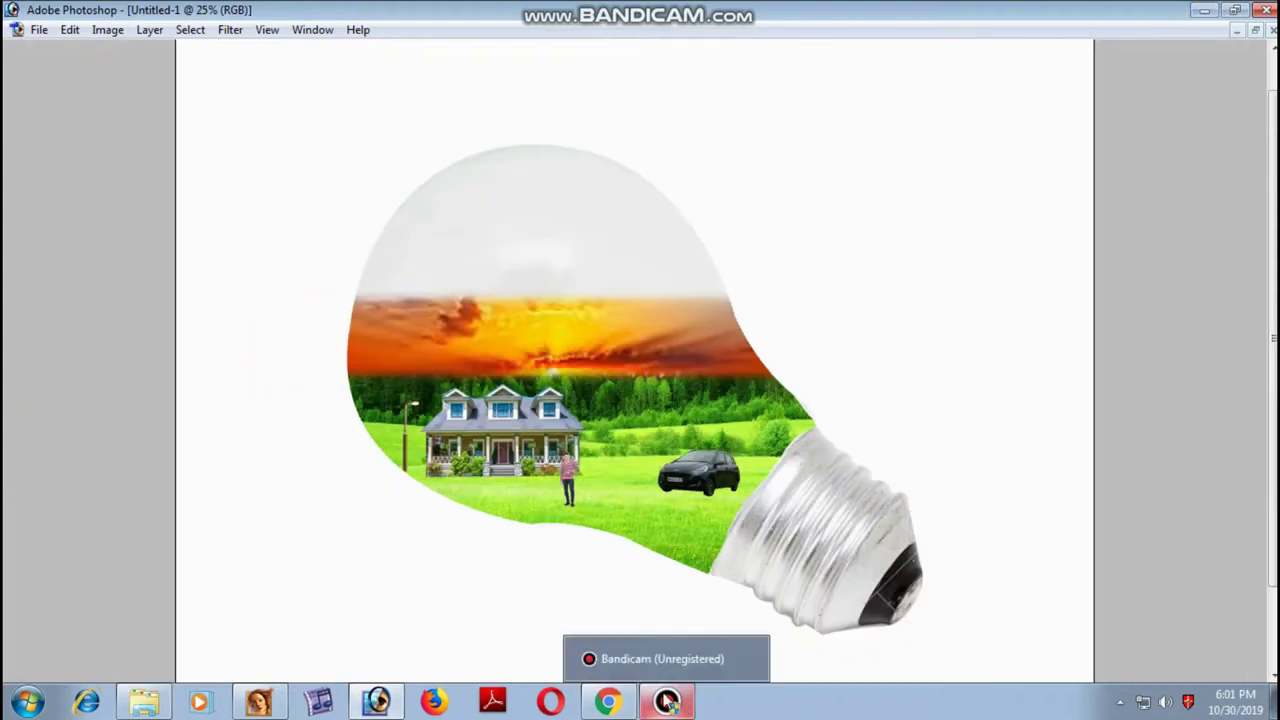
Save the image to the Desktop as JPEG named 'fsdfdsf', accepting default JPEG options
key(ctrl+shift+s)
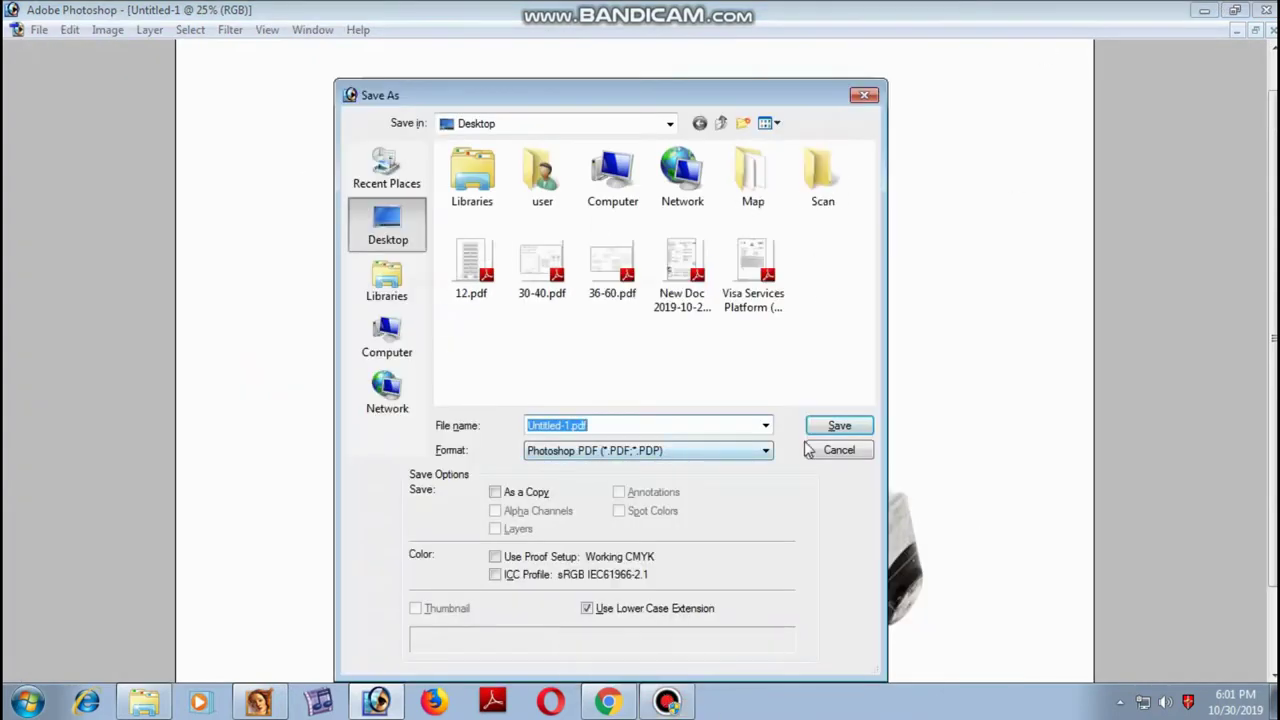
text(fsdfdsf)
click(698, 450)
click(586, 540)
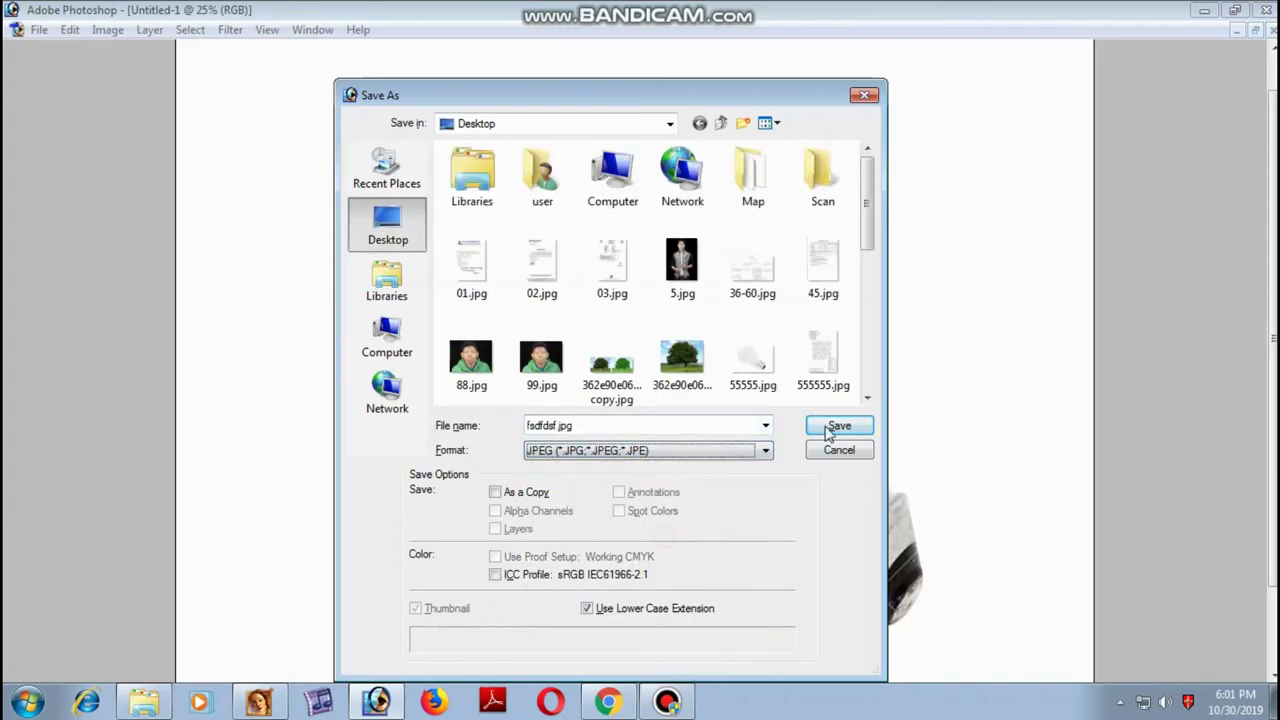
click(839, 425)
key(Return)
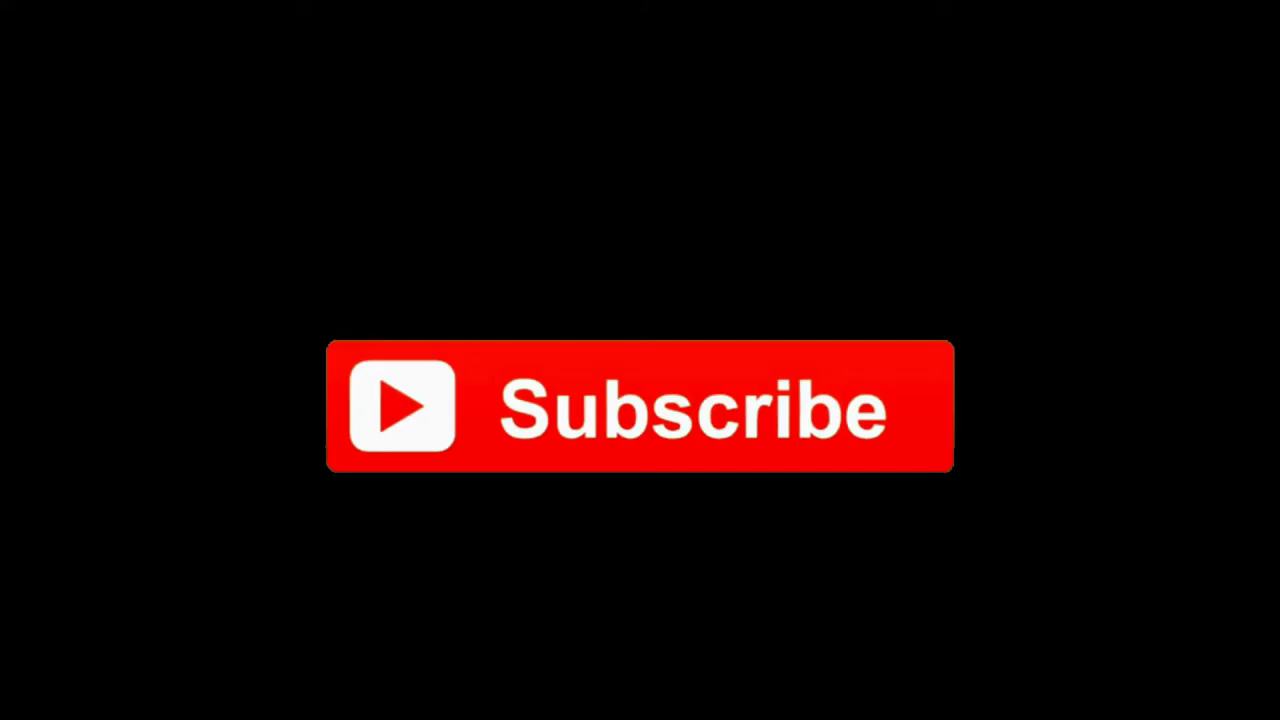